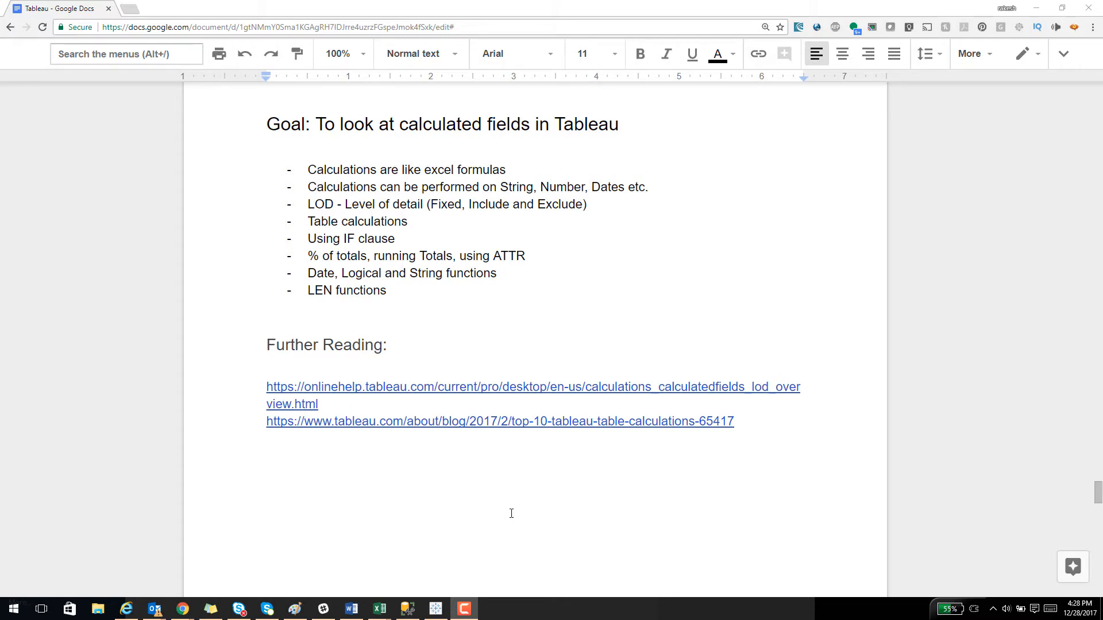
# Switch to Tableau, maximize its window and connect to the saved Sample - Superstore - English (Extract) data source.
pyautogui.moveTo(436, 613)
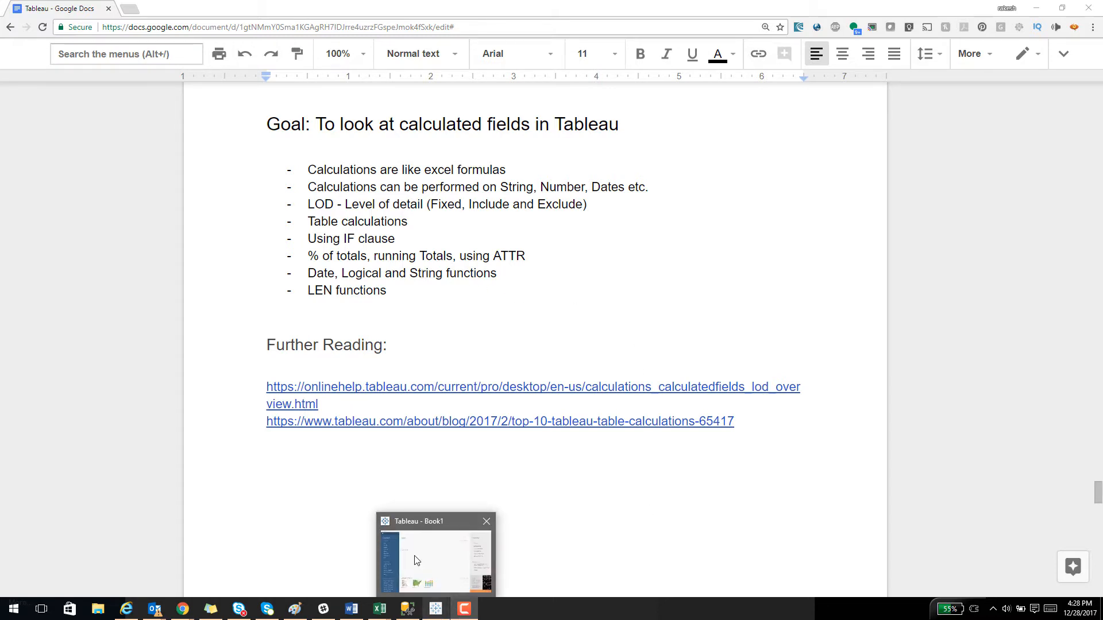
pyautogui.click(419, 555)
pyautogui.click(524, 391)
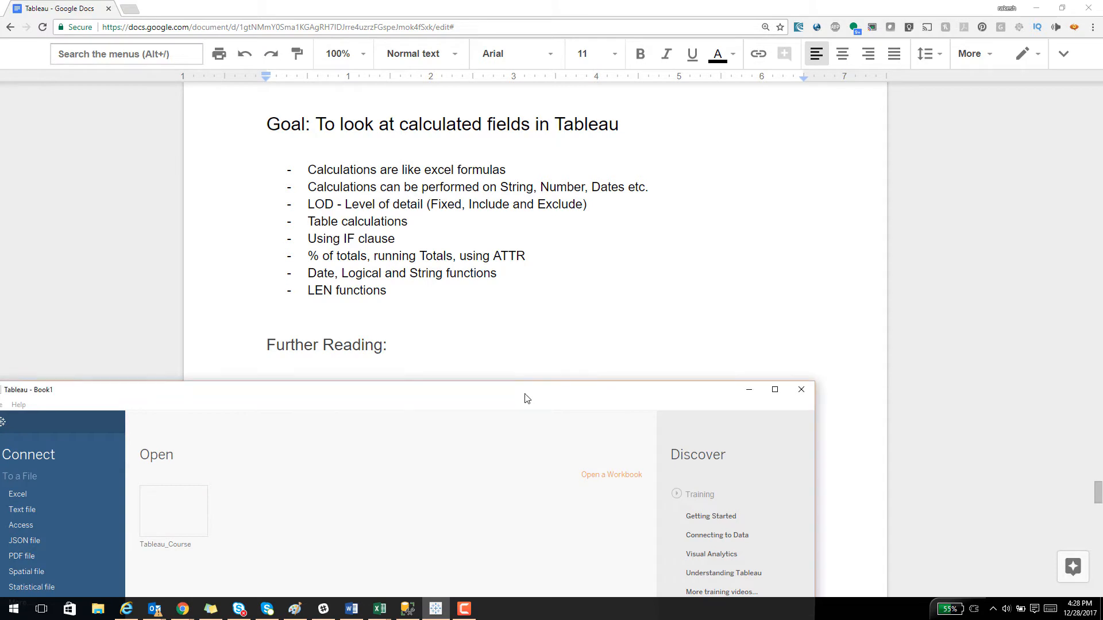
pyautogui.doubleClick(536, 389)
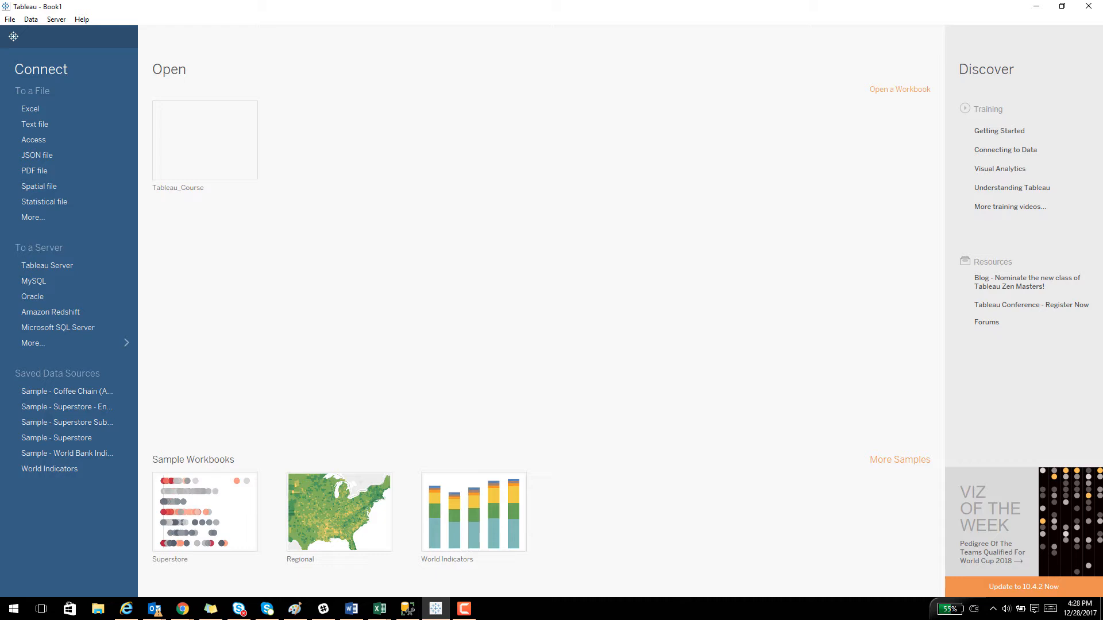
pyautogui.click(92, 408)
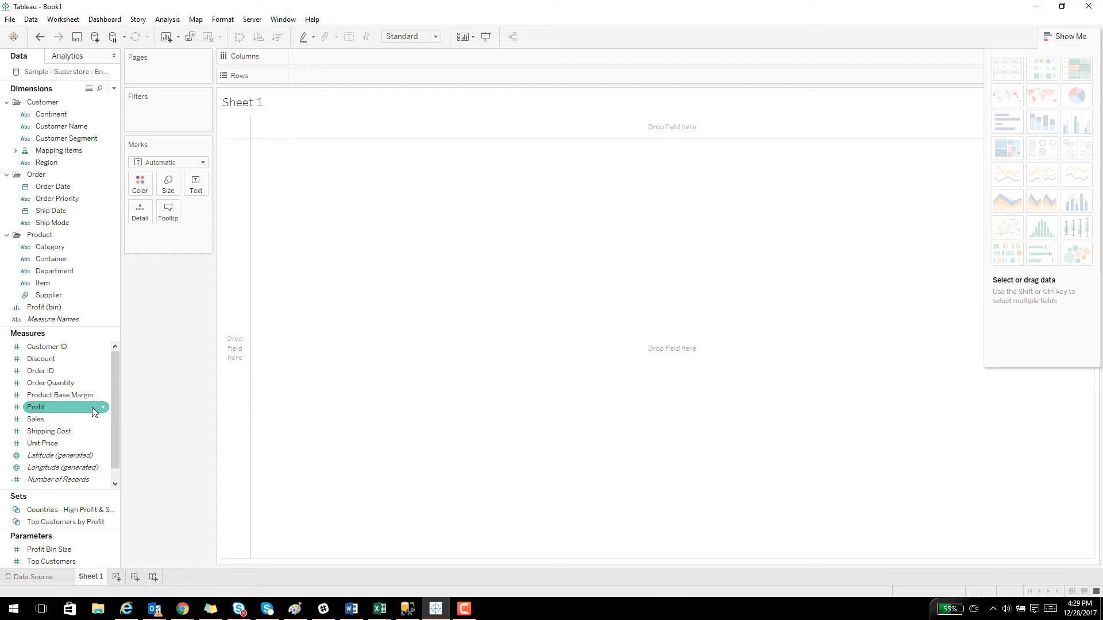
# Build a text table with Region as rows and Sales as the displayed values.
pyautogui.moveTo(56, 163); pyautogui.dragTo(236, 201)
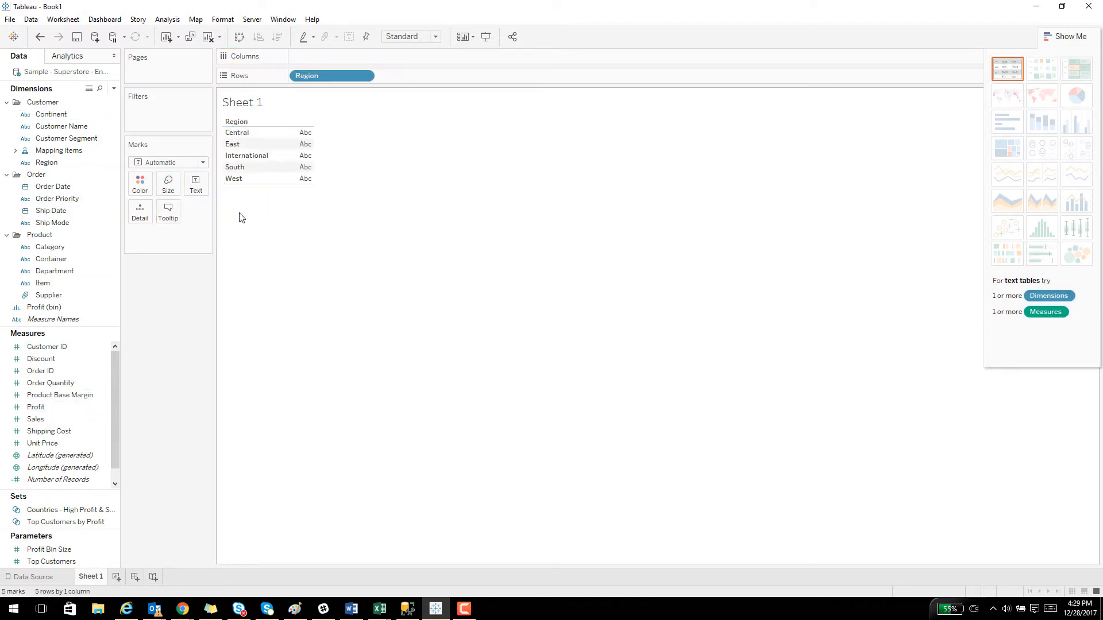
pyautogui.click(100, 88)
pyautogui.write('sa')
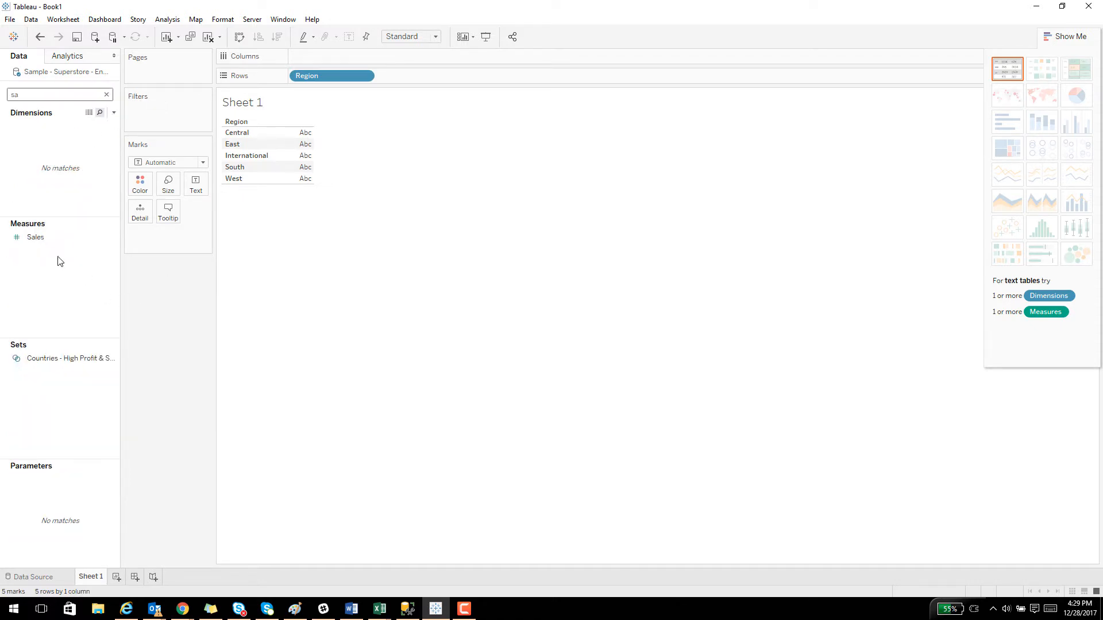
pyautogui.click(43, 240)
pyautogui.moveTo(44, 245); pyautogui.dragTo(299, 175)
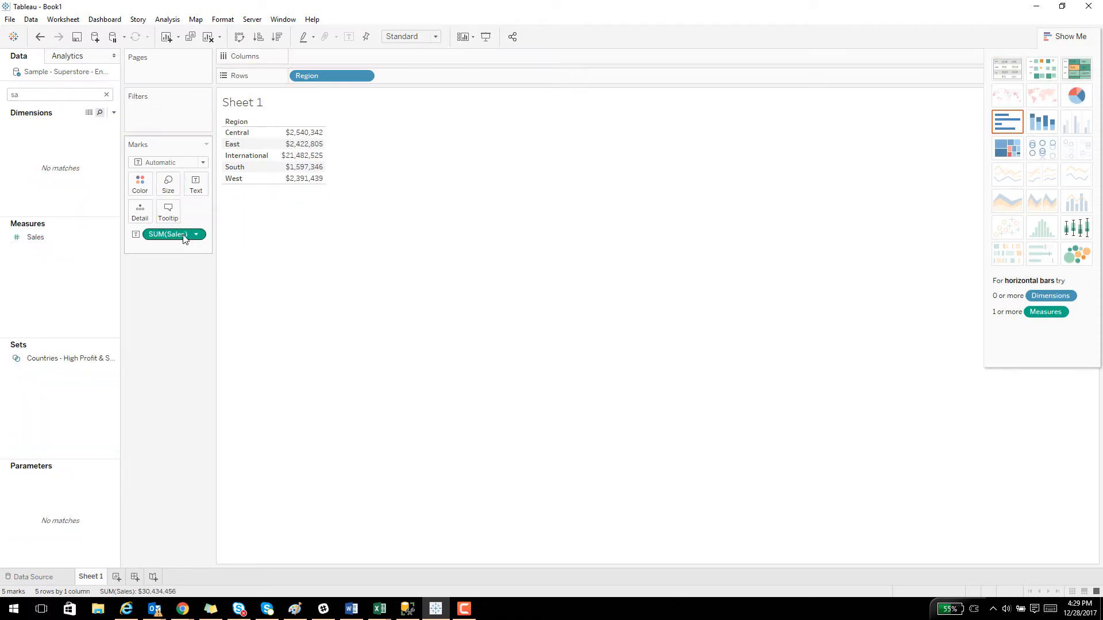
# Change the aggregation of Sales in the table to Average.
pyautogui.click(196, 235)
pyautogui.moveTo(219, 340)
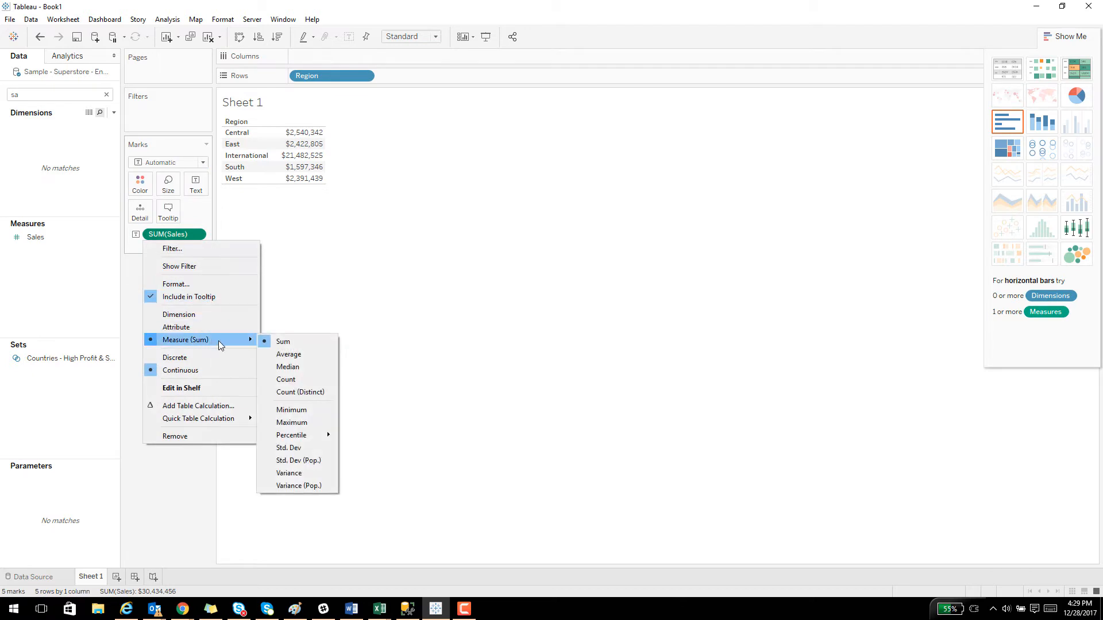
pyautogui.click(289, 354)
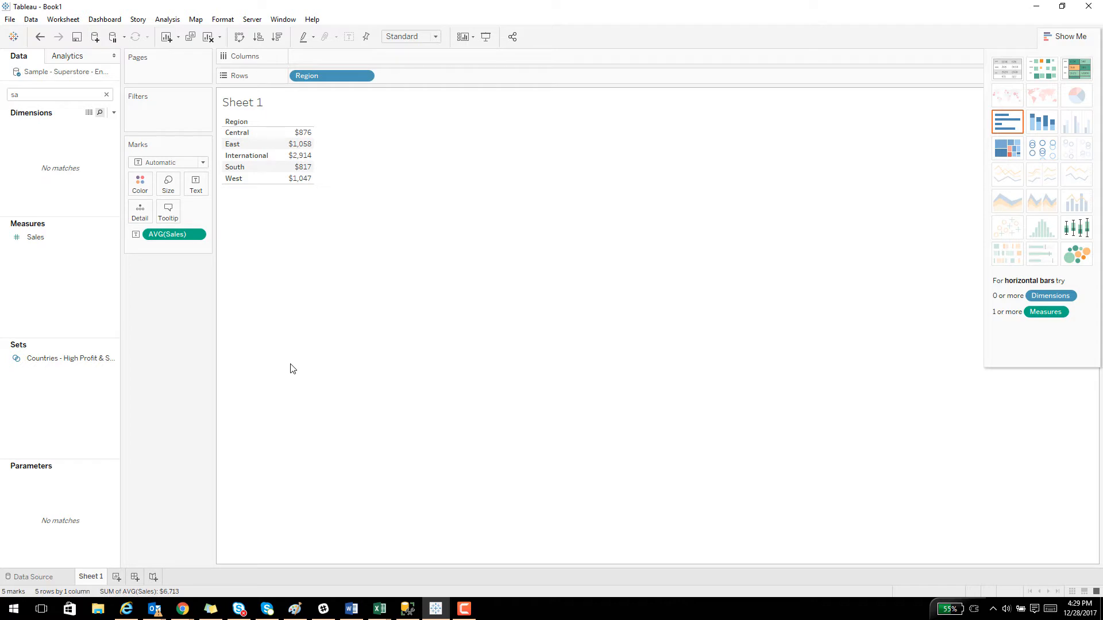
# Search the fields for "st" and add State to the rows after Region.
pyautogui.doubleClick(47, 96)
pyautogui.press('BackSpace')
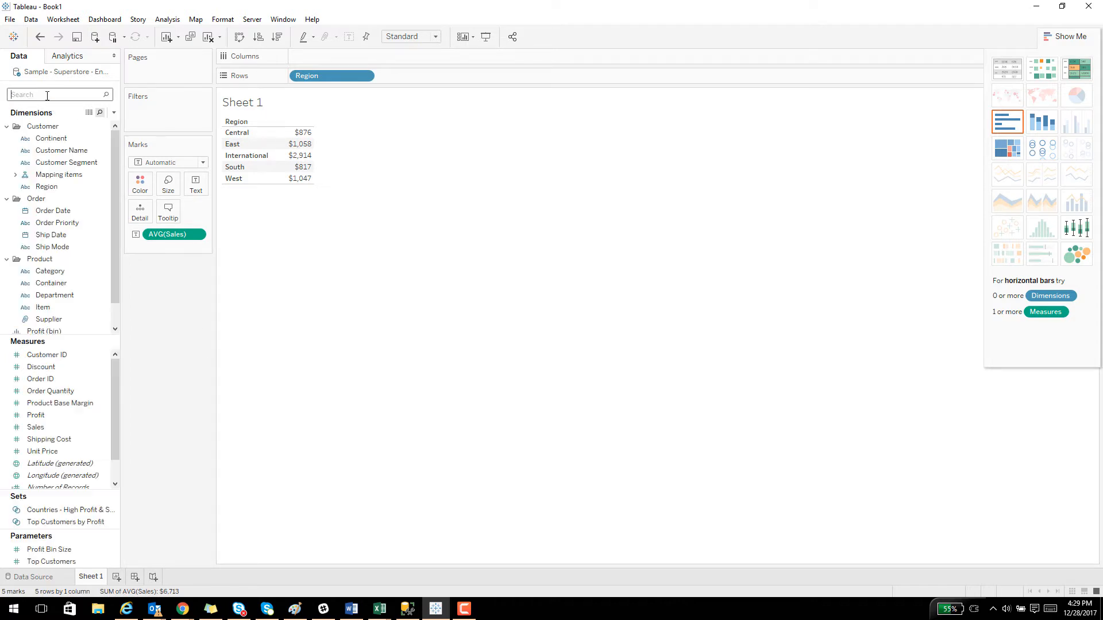
pyautogui.write('t')
pyautogui.write('sa')
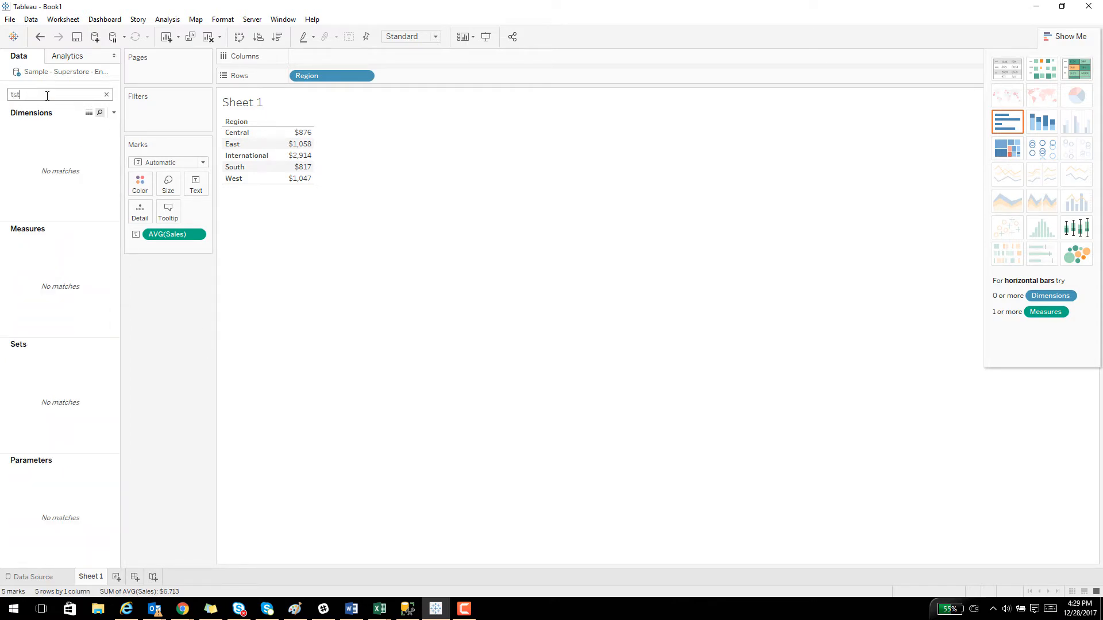
pyautogui.press('BackSpace')
pyautogui.press('BackSpace')
pyautogui.press('BackSpace')
pyautogui.write('st')
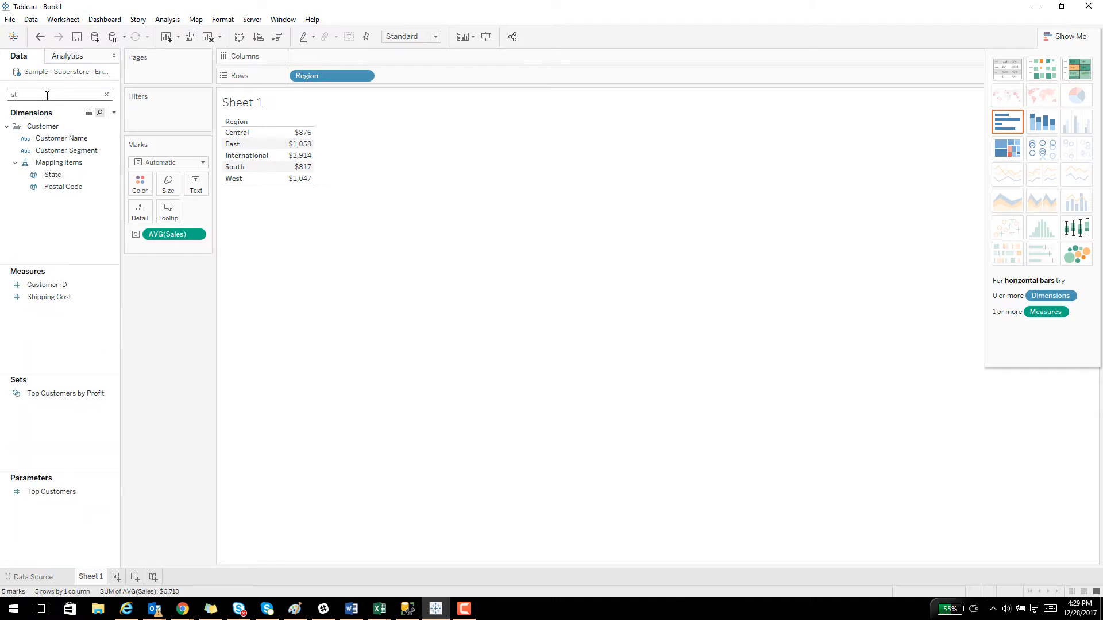
pyautogui.moveTo(52, 174); pyautogui.dragTo(282, 170)
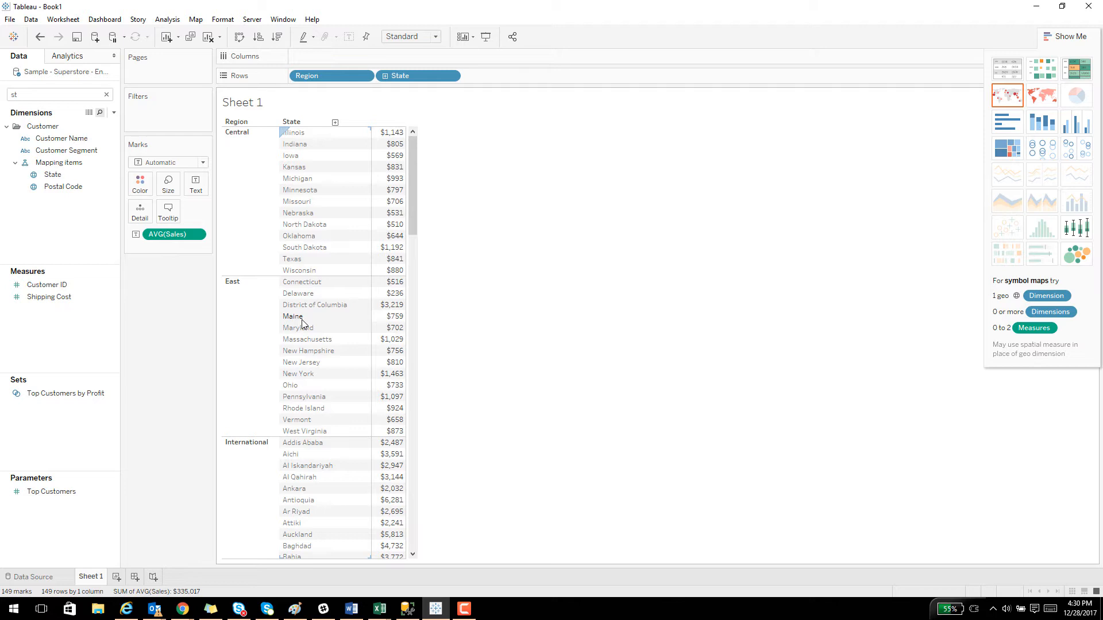
pyautogui.rightClick(90, 576)
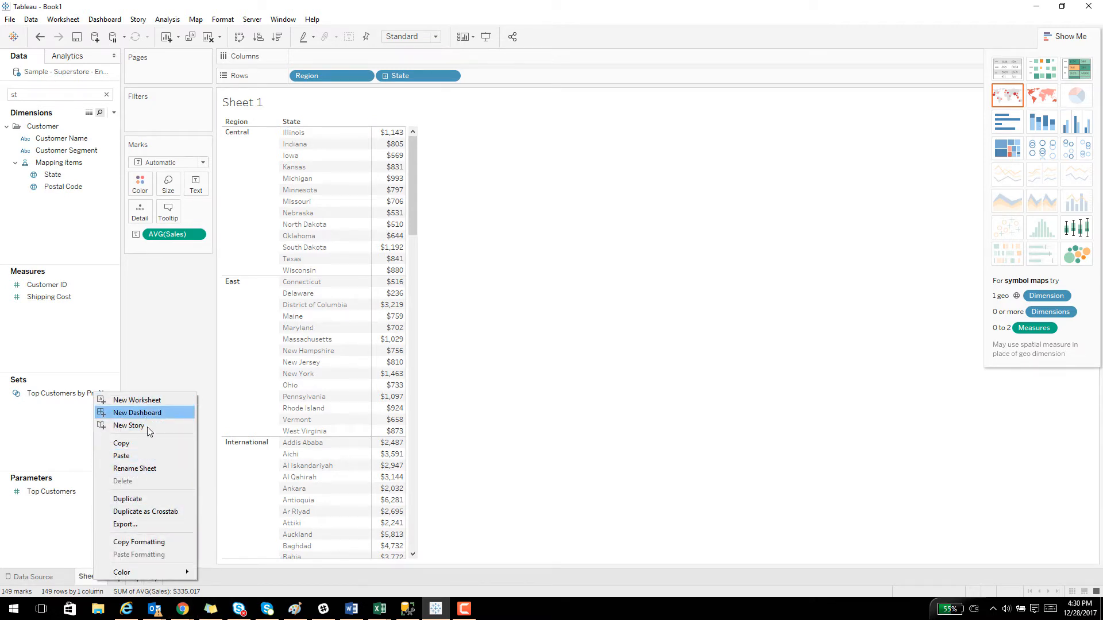
pyautogui.click(148, 500)
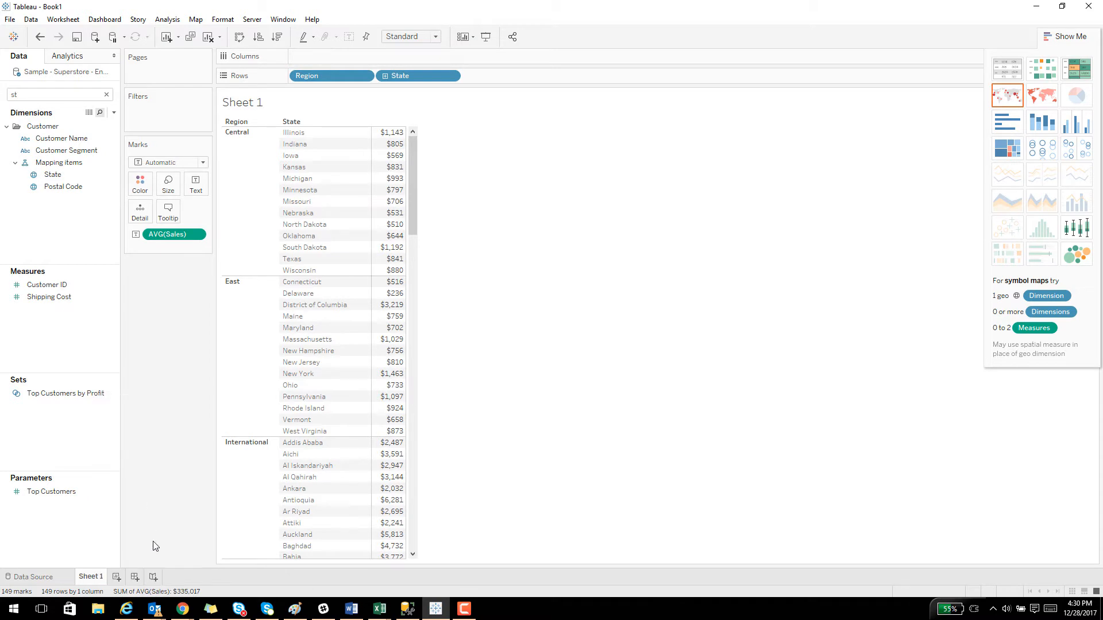
pyautogui.click(1042, 131)
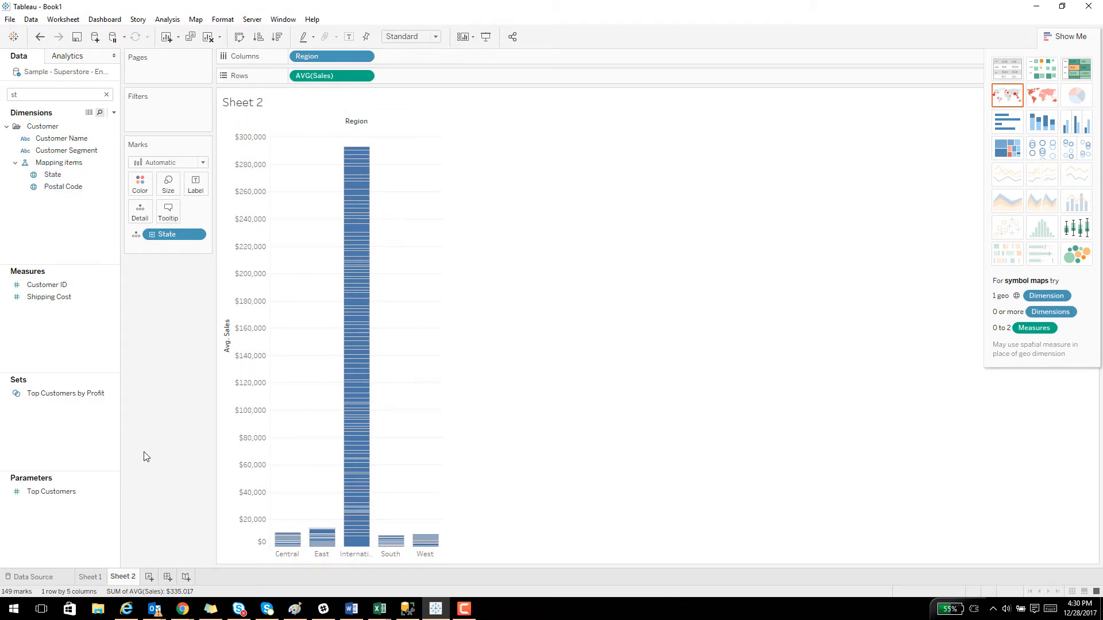
pyautogui.rightClick(123, 576)
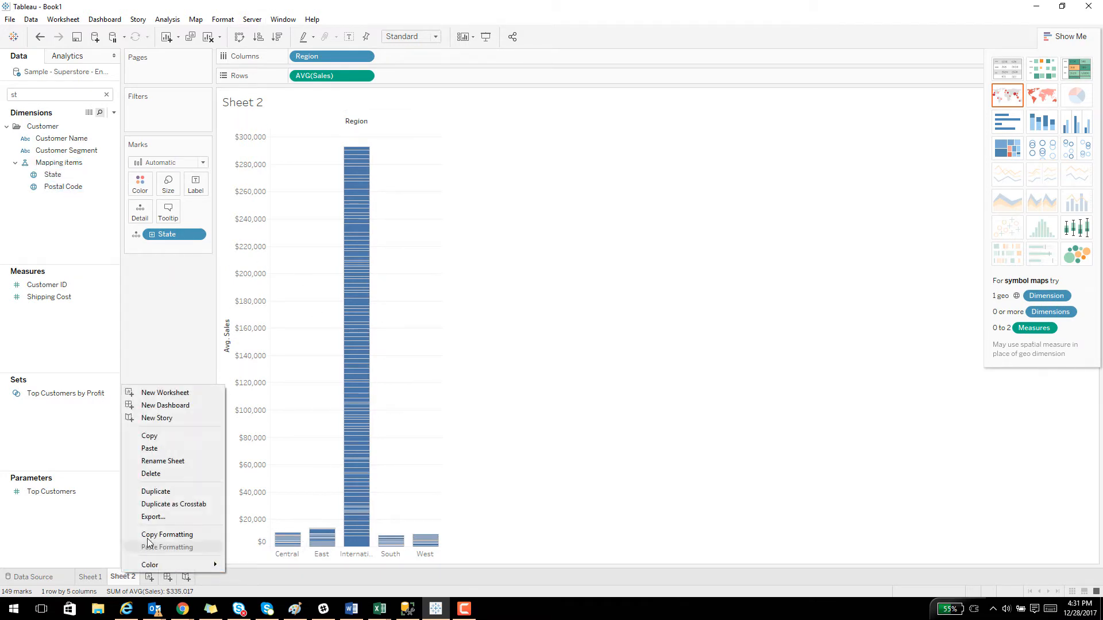
pyautogui.click(161, 474)
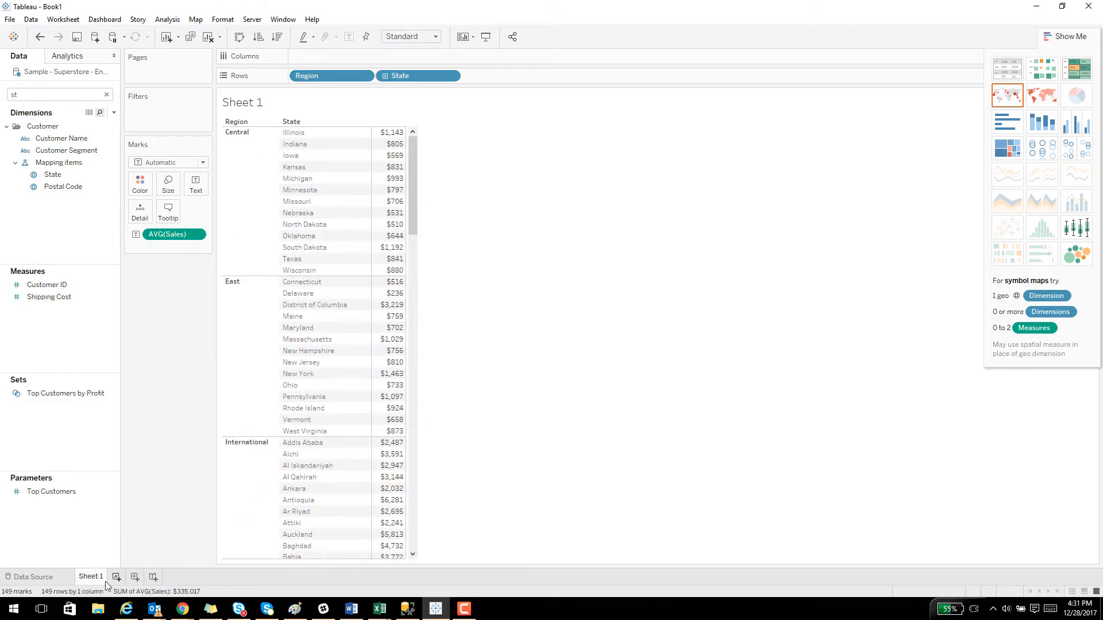
# Filter the table on Sheet 1 to keep only the Central and East regions.
pyautogui.click(239, 227)
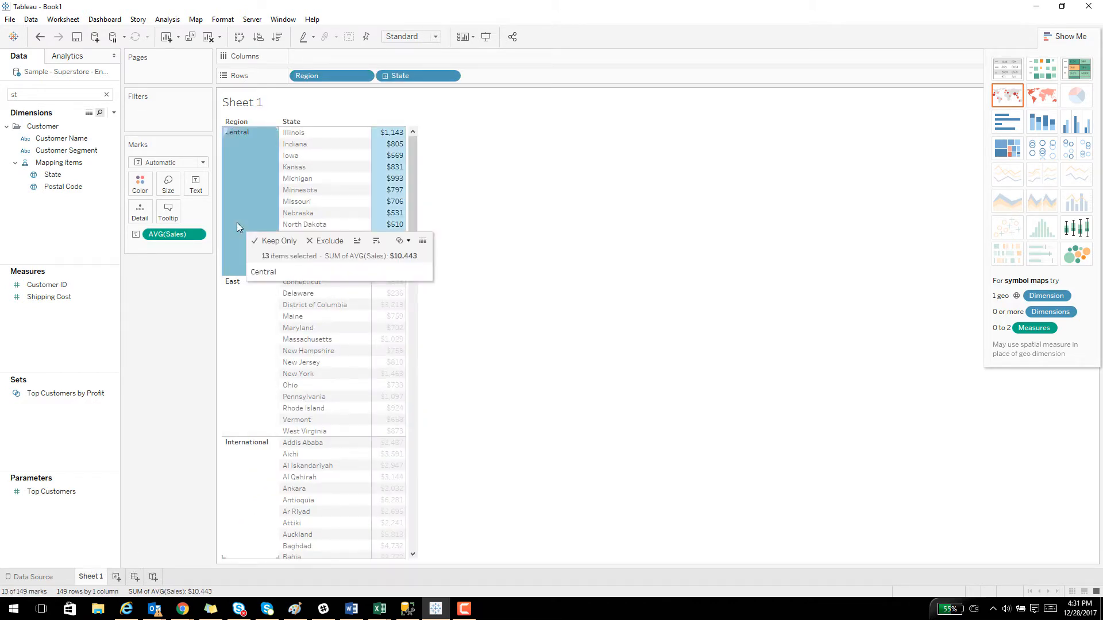
pyautogui.keyDown('ctrl'); pyautogui.click(235, 361); pyautogui.keyUp('ctrl')
pyautogui.click(265, 374)
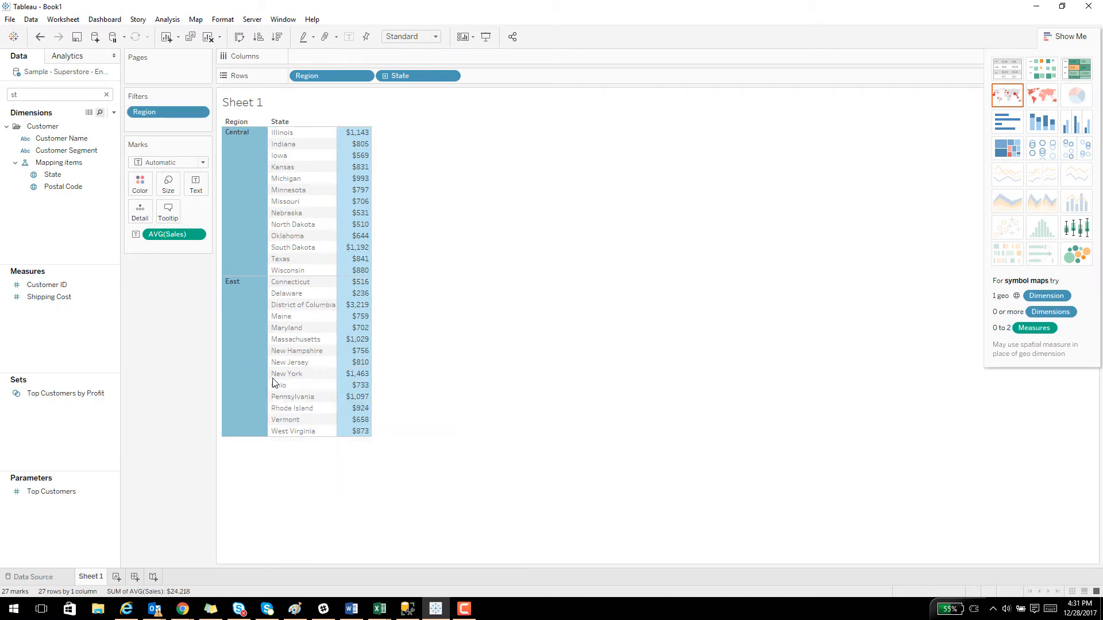
pyautogui.click(477, 465)
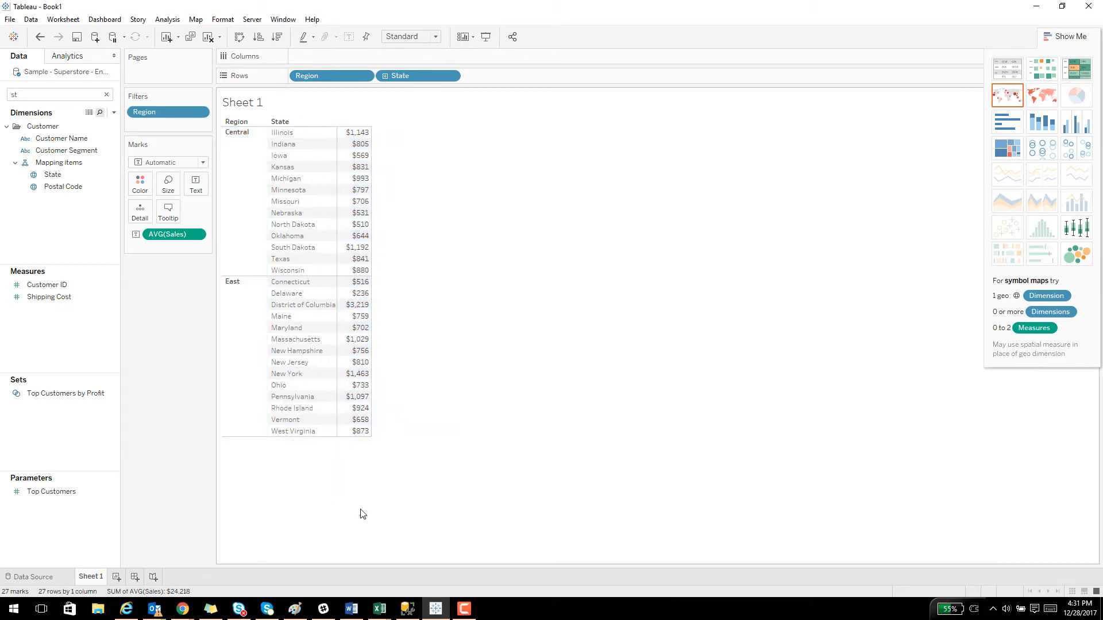
# Duplicate Sheet 1 and turn the copy into a stacked bar chart.
pyautogui.rightClick(85, 580)
pyautogui.click(127, 499)
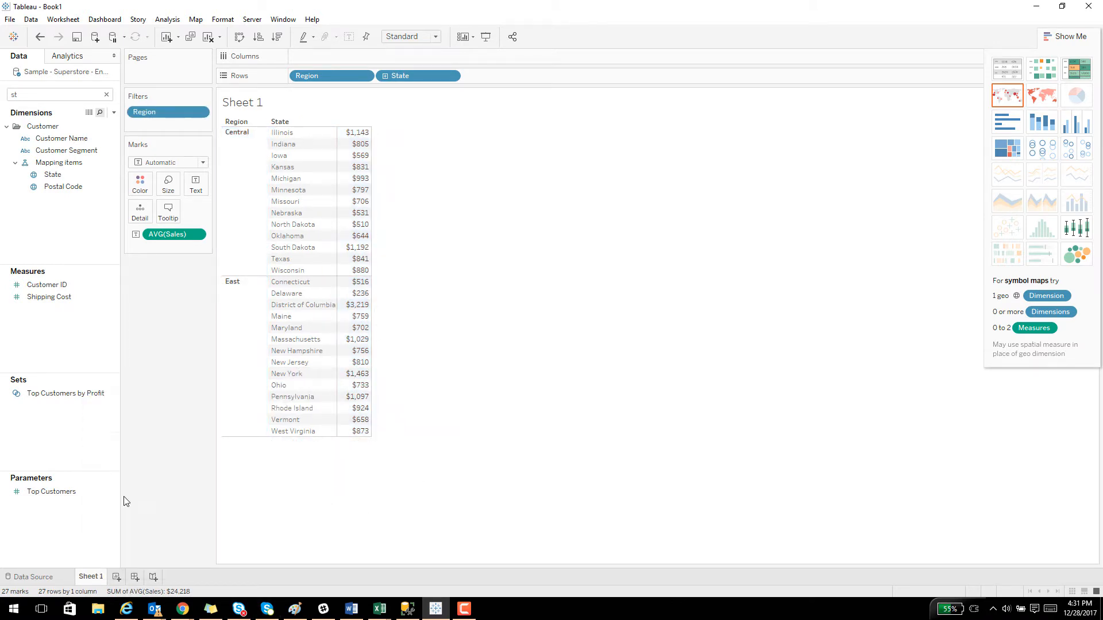
pyautogui.click(1042, 123)
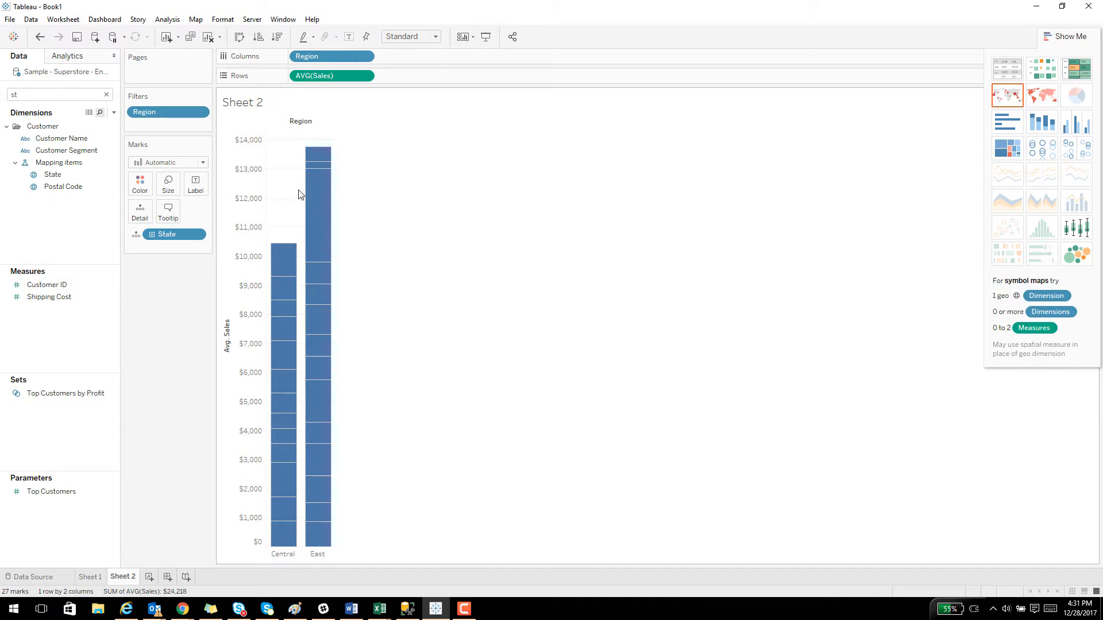
pyautogui.hotkey('ctrl', 'z')
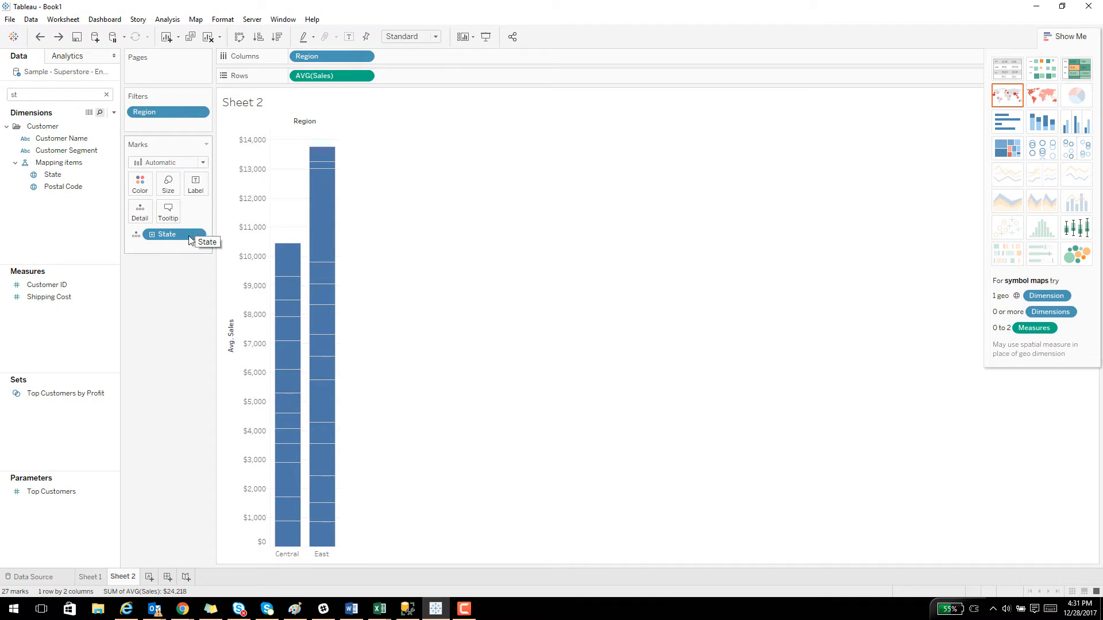
# Color the bar segments by State and inspect the East bar's segments, including District of Columbia.
pyautogui.moveTo(172, 234); pyautogui.dragTo(140, 184)
pyautogui.moveTo(336, 210)
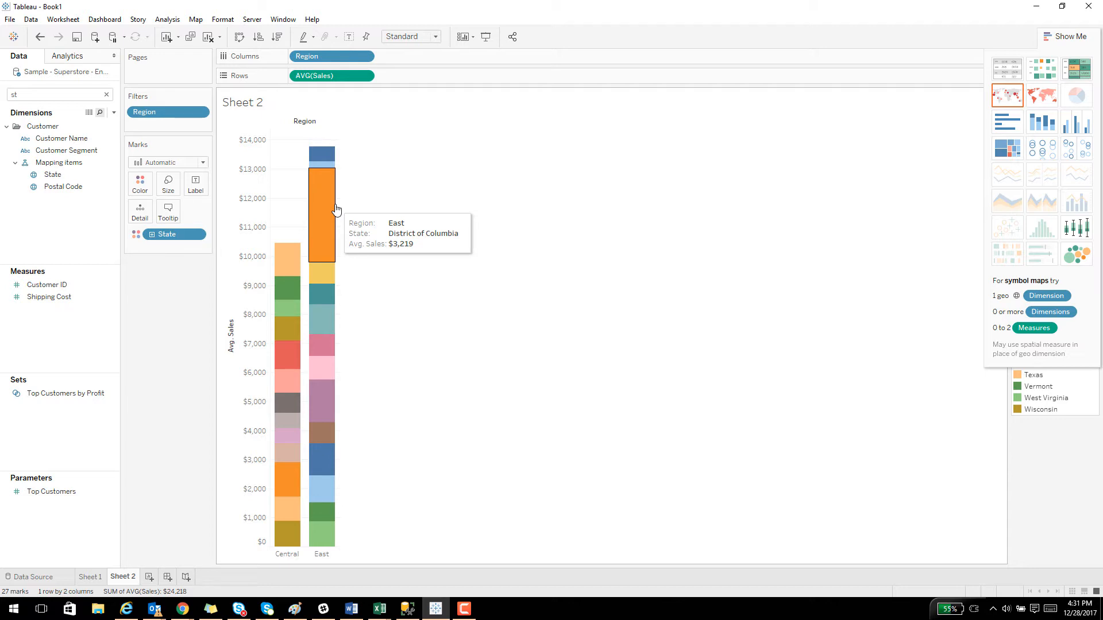
pyautogui.moveTo(325, 273)
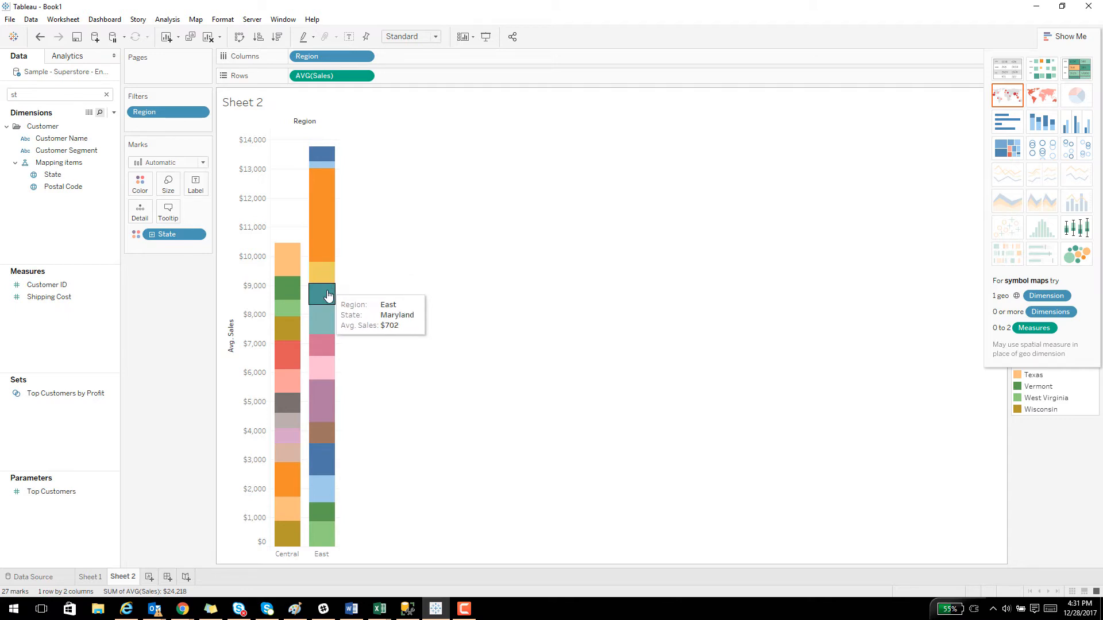
pyautogui.moveTo(329, 396)
pyautogui.moveTo(330, 528)
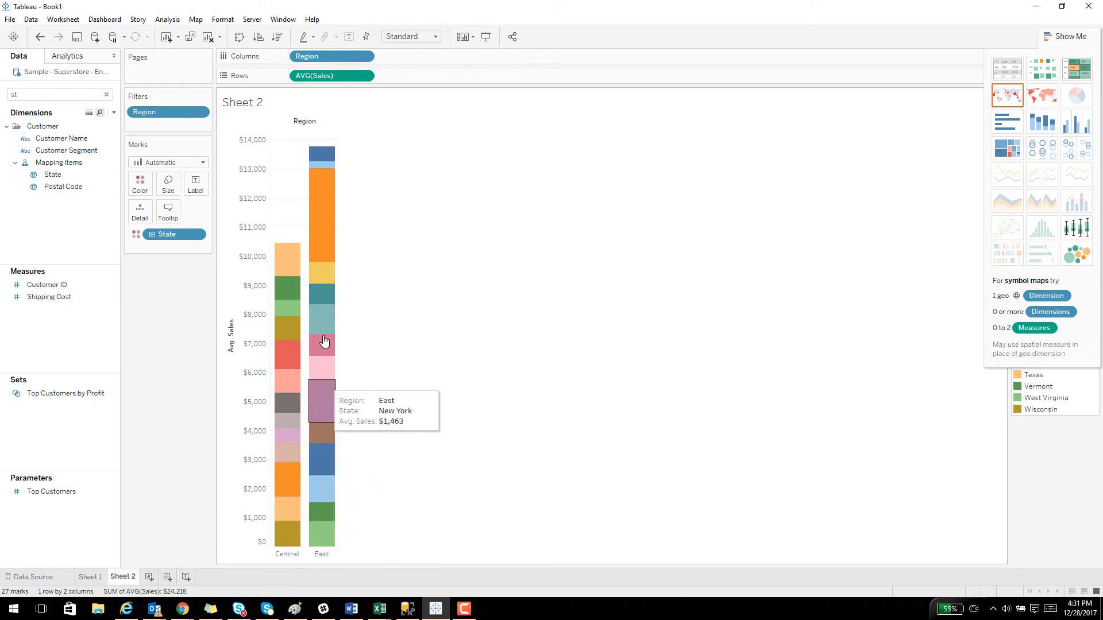
pyautogui.click(330, 196)
pyautogui.click(352, 264)
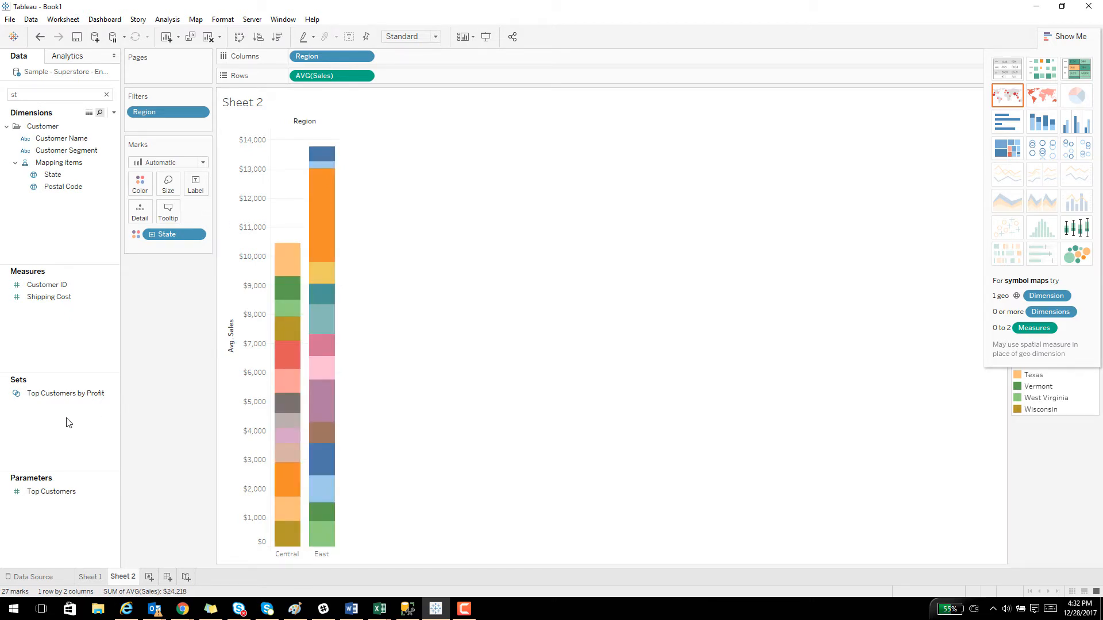
# Create a calculated field named LOD_FIXED_Region.
pyautogui.rightClick(38, 335)
pyautogui.click(105, 340)
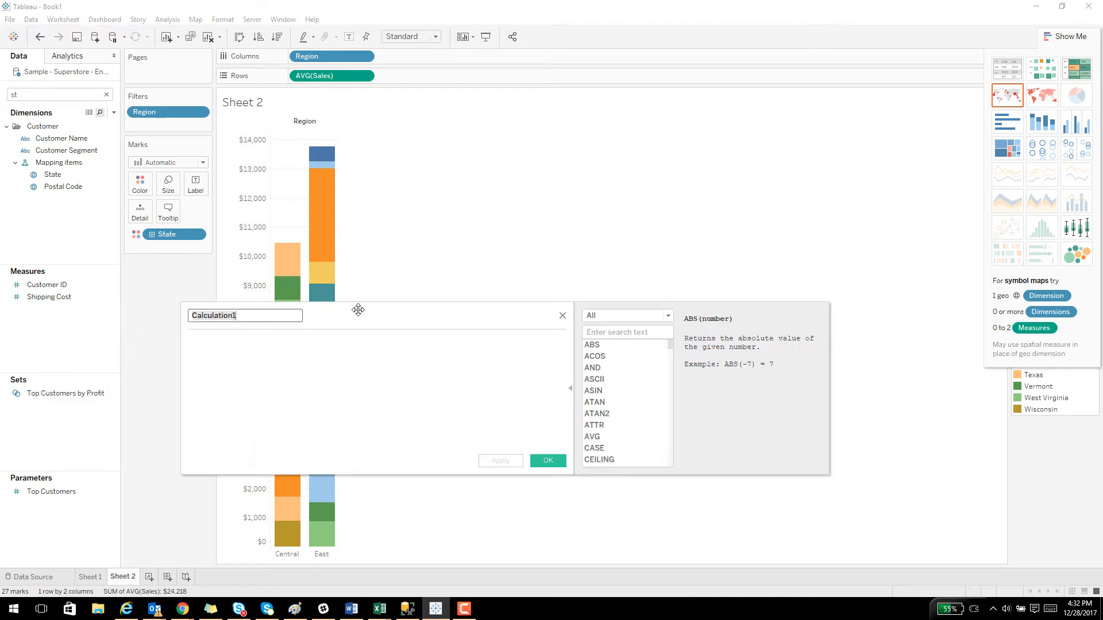
pyautogui.write('LOD')
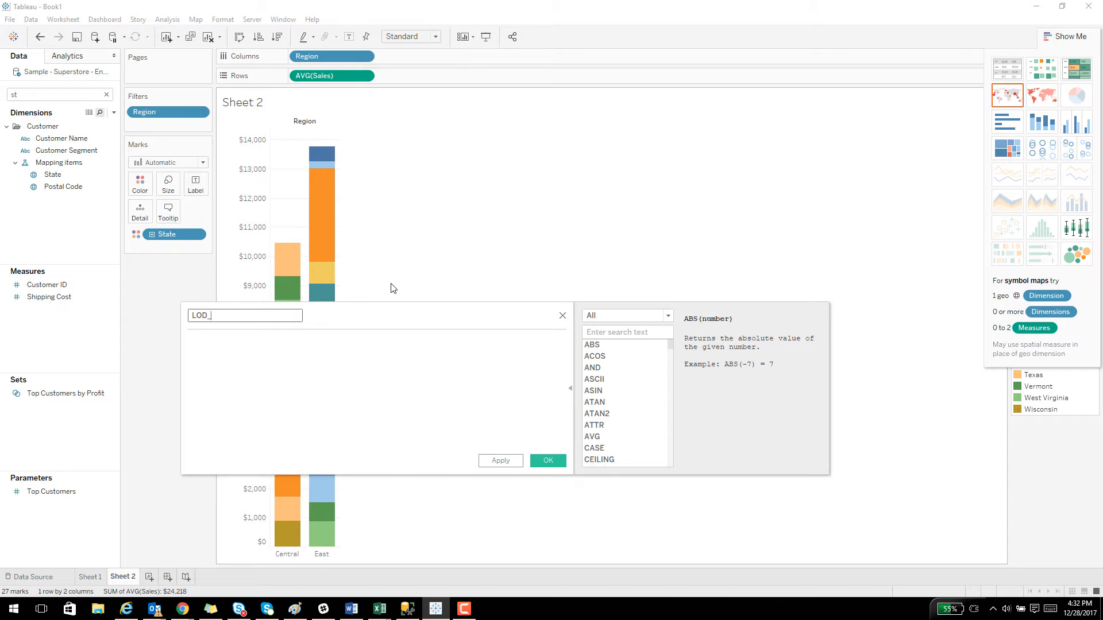
pyautogui.write('_FIXED')
pyautogui.write('_Region')
# Enter the formula {FIXED [Region] : Avg([Sales])} for the LOD_FIXED_Region calculated field and save it.
pyautogui.click(363, 409)
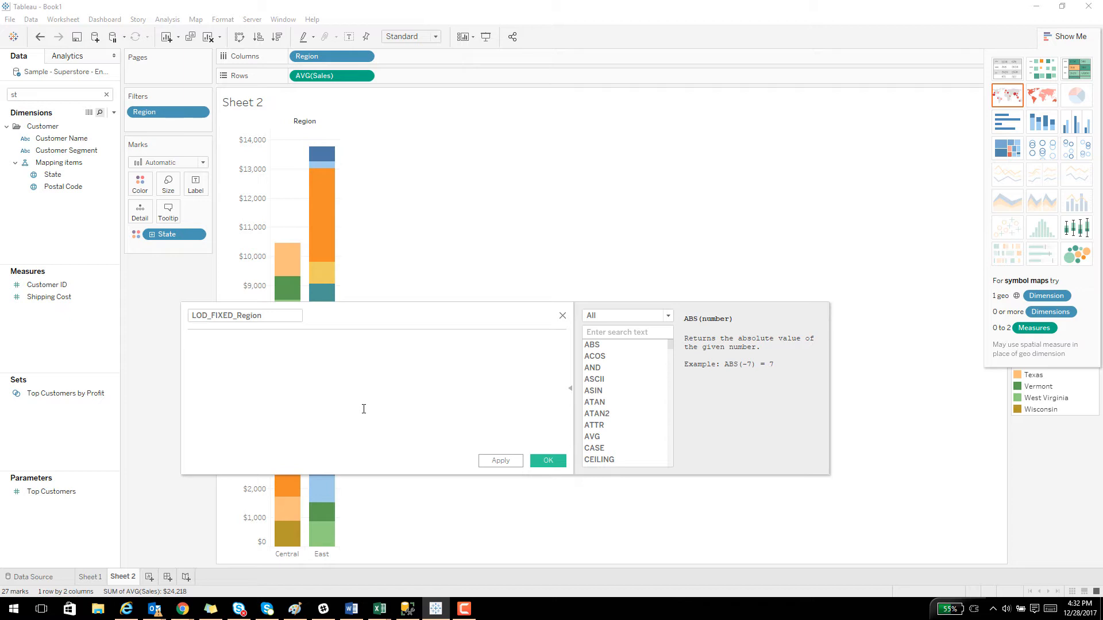
pyautogui.write('{Fixed')
pyautogui.press('BackSpace')
pyautogui.press('BackSpace')
pyautogui.press('BackSpace')
pyautogui.press('BackSpace')
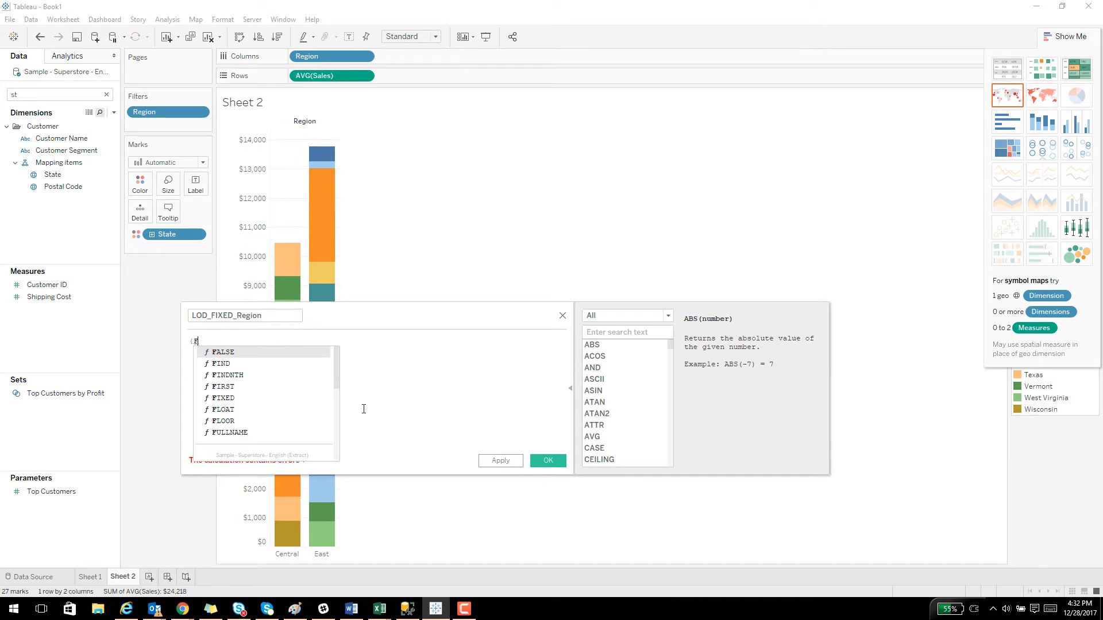
pyautogui.write('XE')
pyautogui.press('BackSpace')
pyautogui.press('BackSpace')
pyautogui.write('IXED')
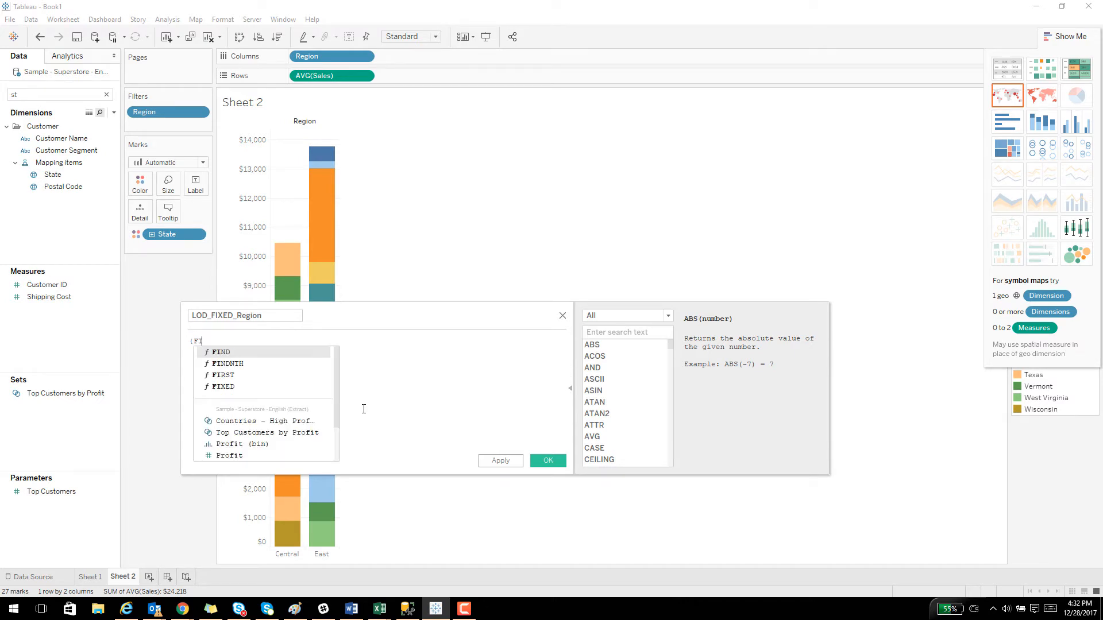
pyautogui.press('Return')
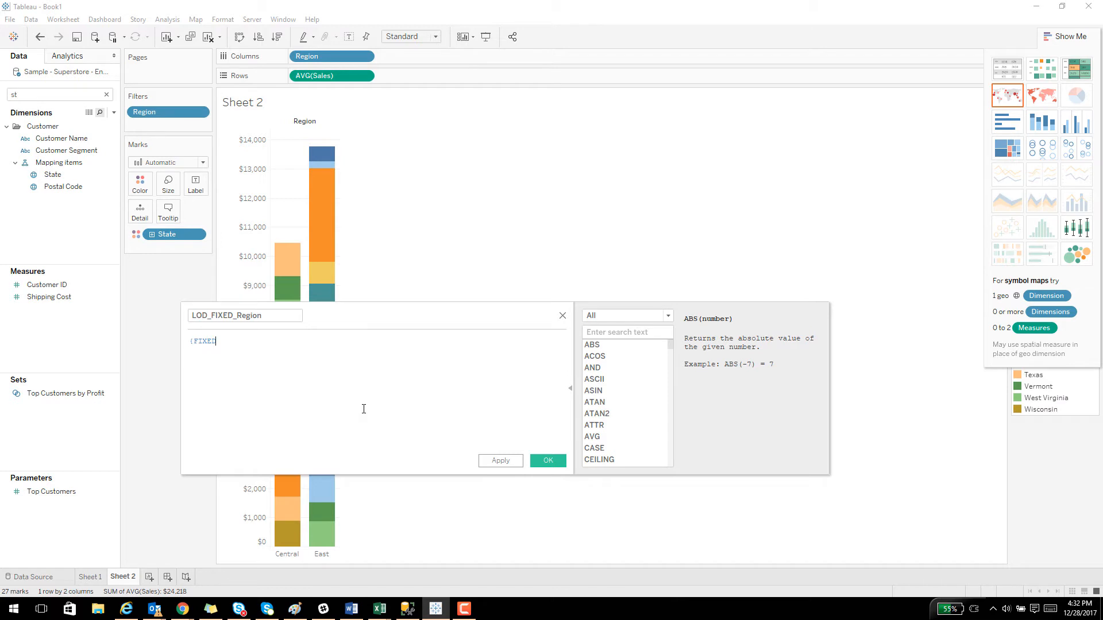
pyautogui.write('[Region]')
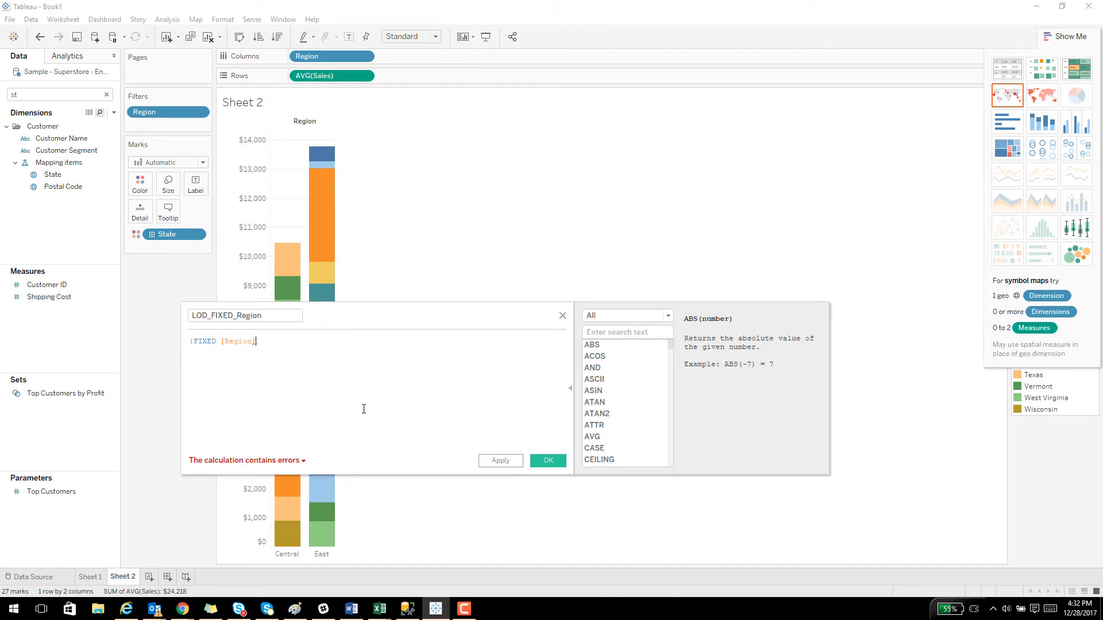
pyautogui.write(' : Avg')
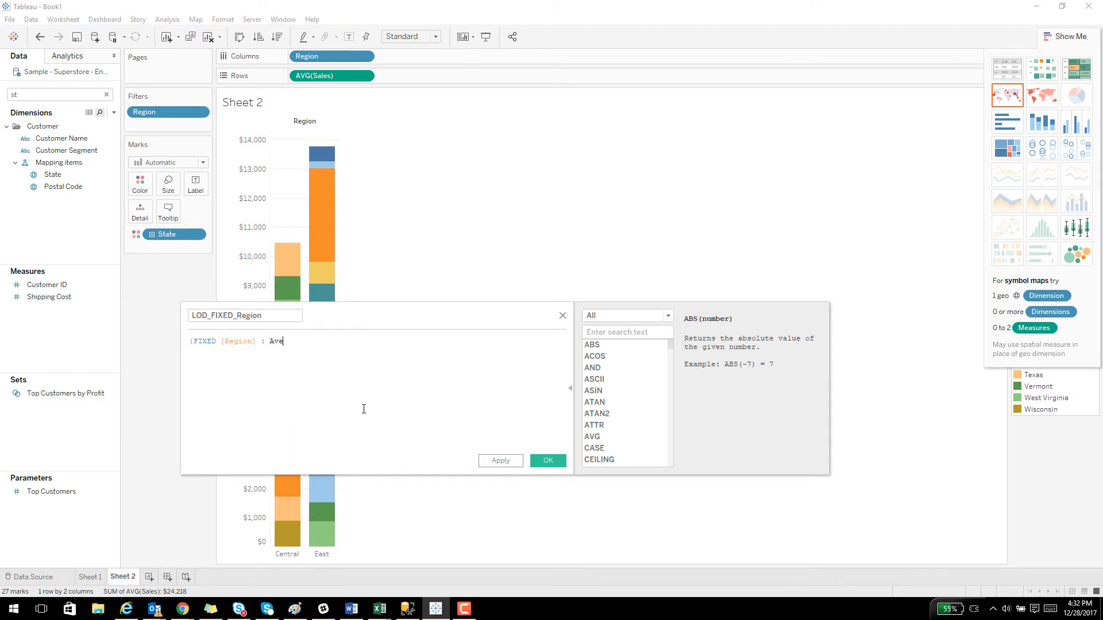
pyautogui.write('([Sales]')
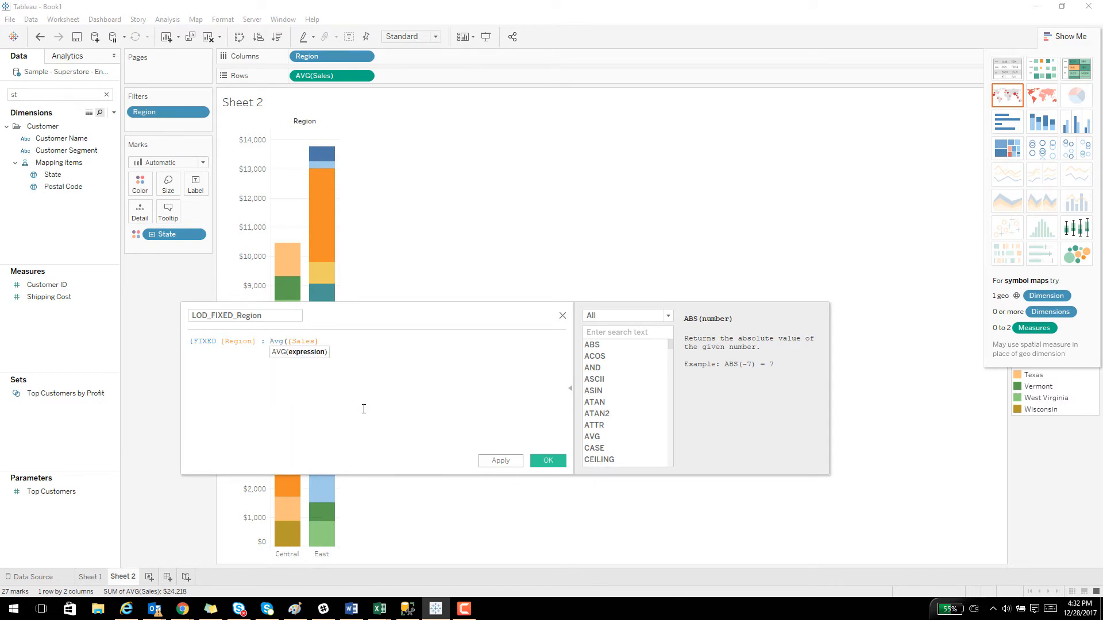
pyautogui.write(')}')
pyautogui.click(546, 462)
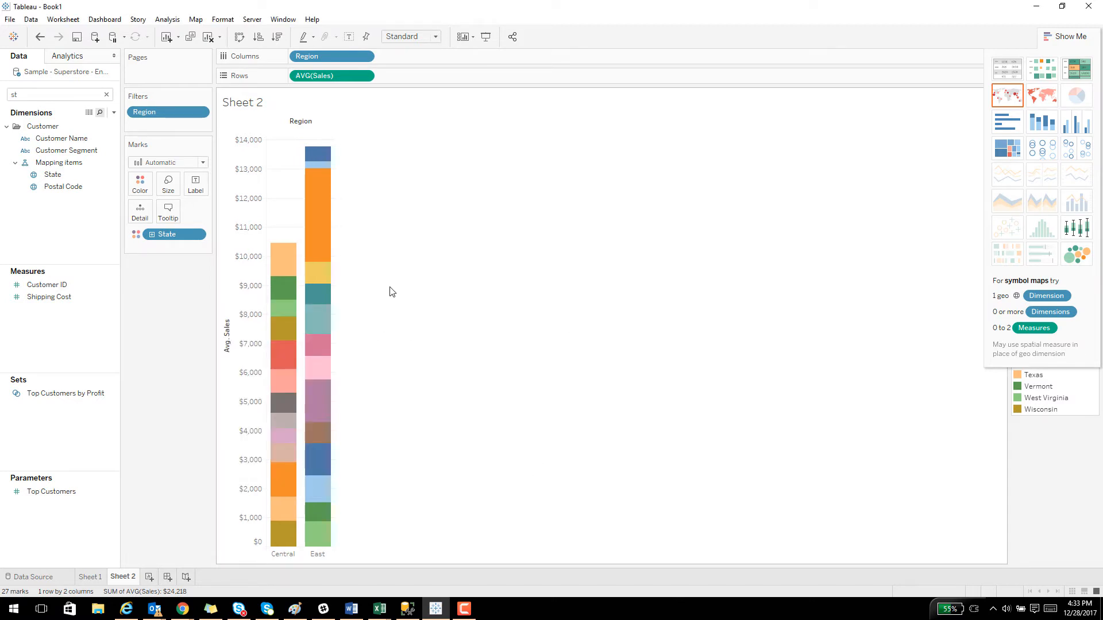
# Add the LOD_FIXED_Region measure to the Sheet 1 table as a second value column beside average sales.
pyautogui.click(91, 578)
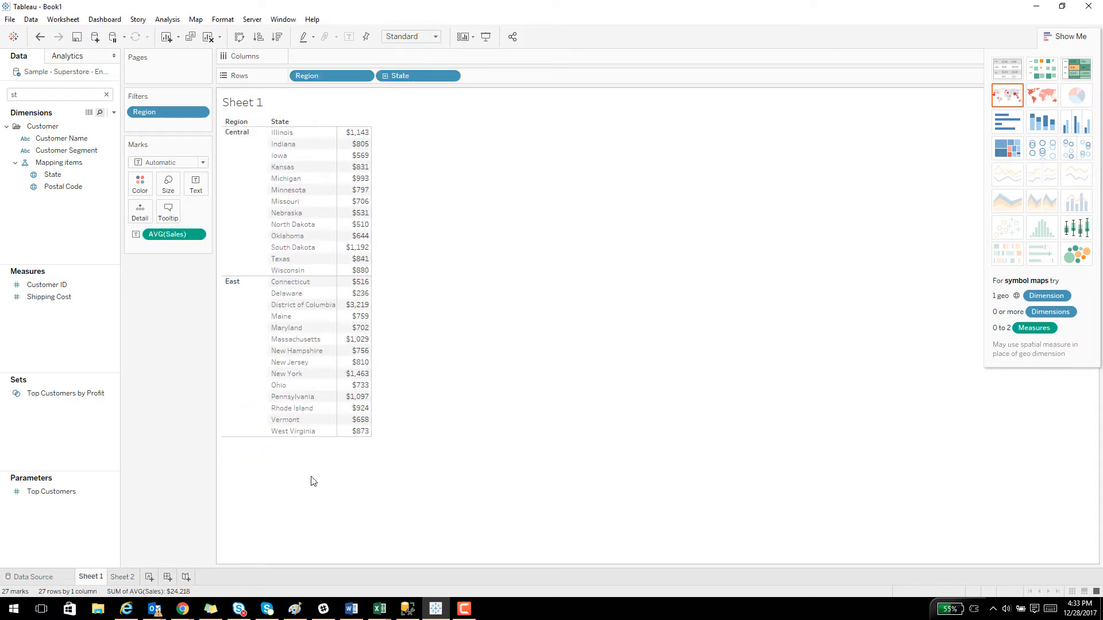
pyautogui.doubleClick(30, 99)
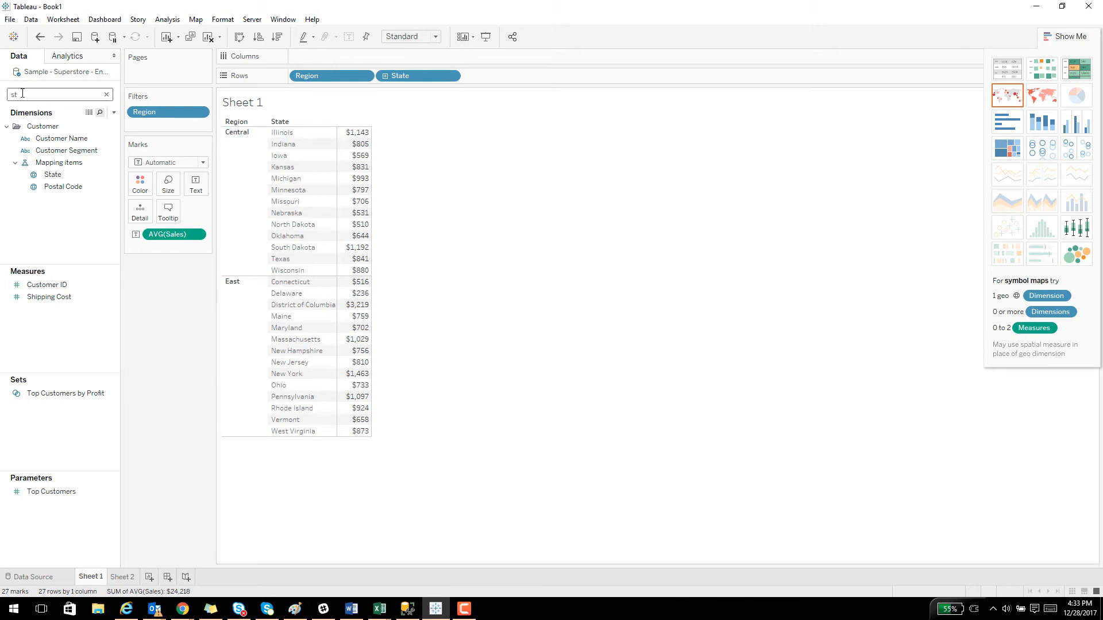
pyautogui.write('lo')
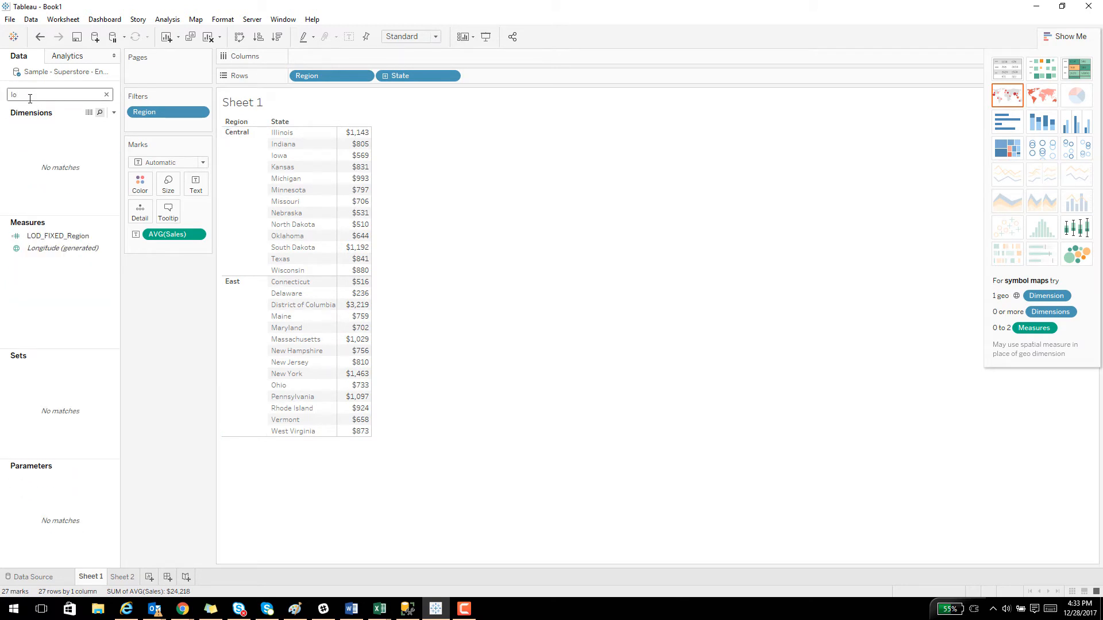
pyautogui.moveTo(58, 236); pyautogui.dragTo(359, 244)
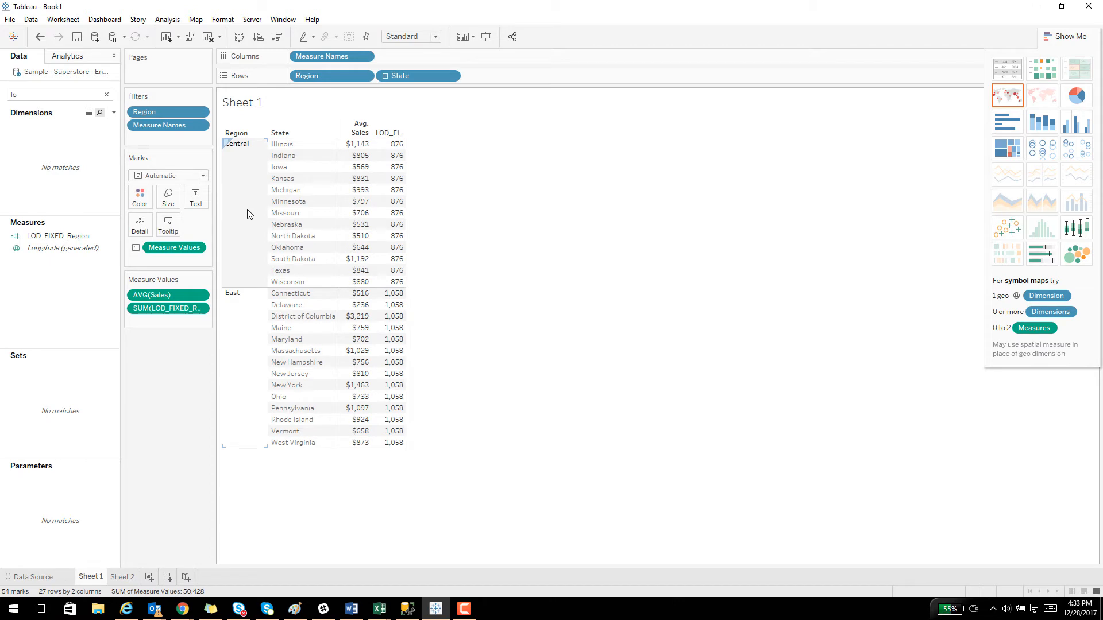
# Remove State from the Sheet 1 rows to compare both measures at region level, and put State back after Region.
pyautogui.moveTo(402, 76); pyautogui.dragTo(56, 249)
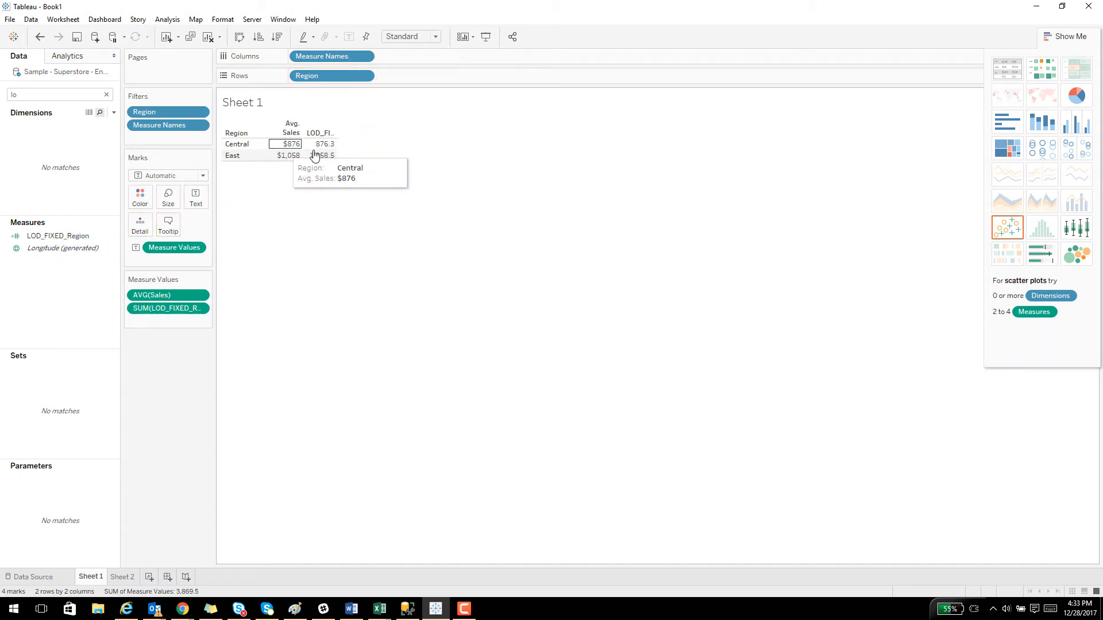
pyautogui.moveTo(323, 160)
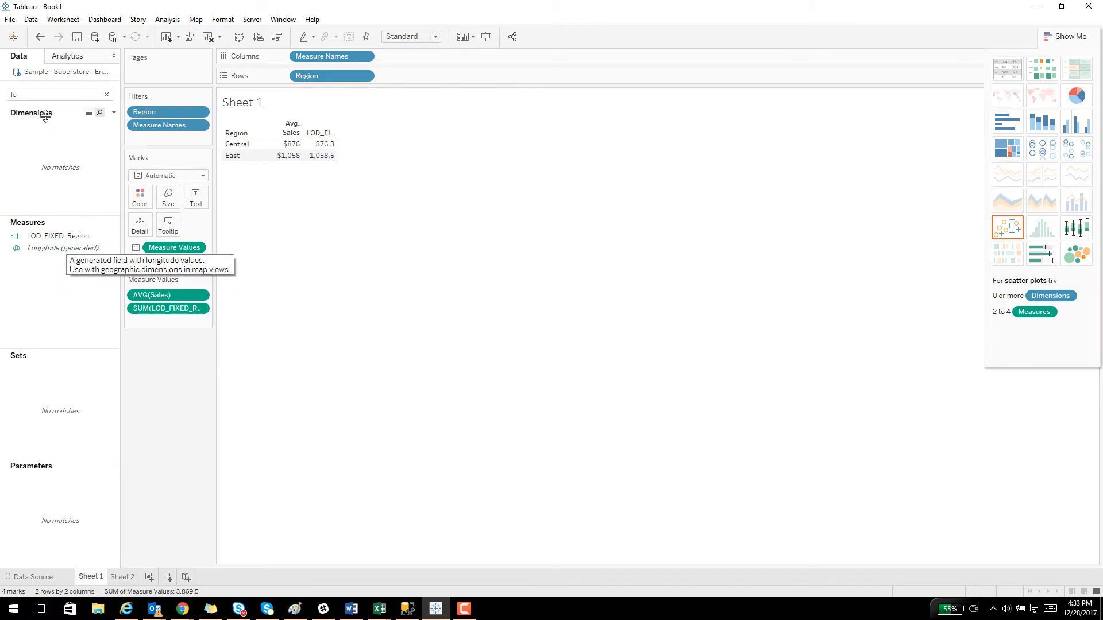
pyautogui.click(40, 95)
pyautogui.press('BackSpace')
pyautogui.press('BackSpace')
pyautogui.write('state')
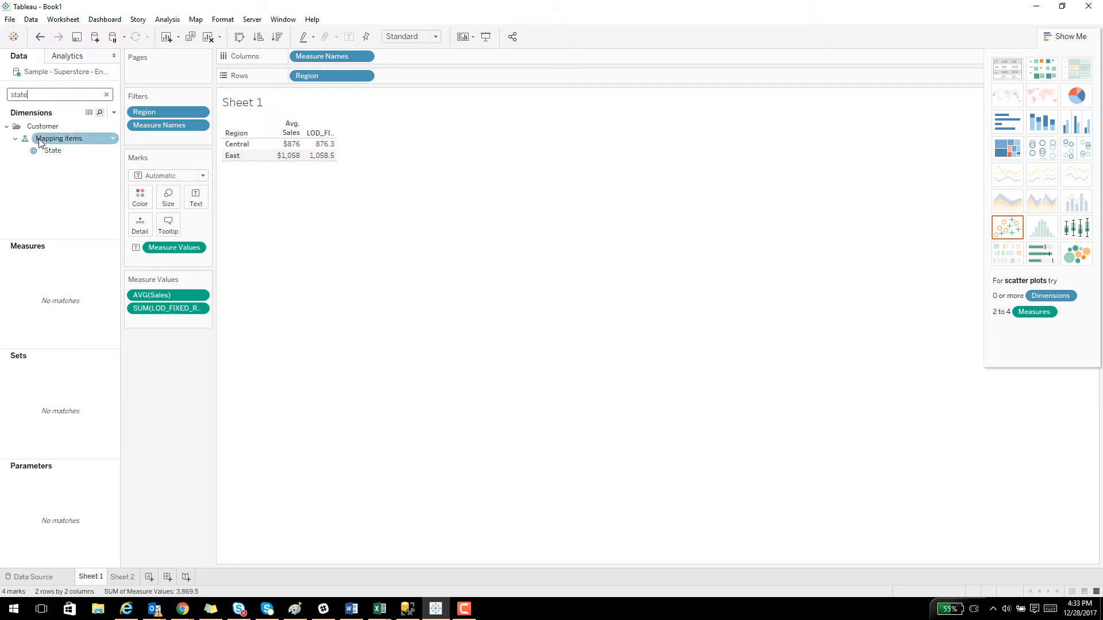
pyautogui.moveTo(52, 150); pyautogui.dragTo(268, 154)
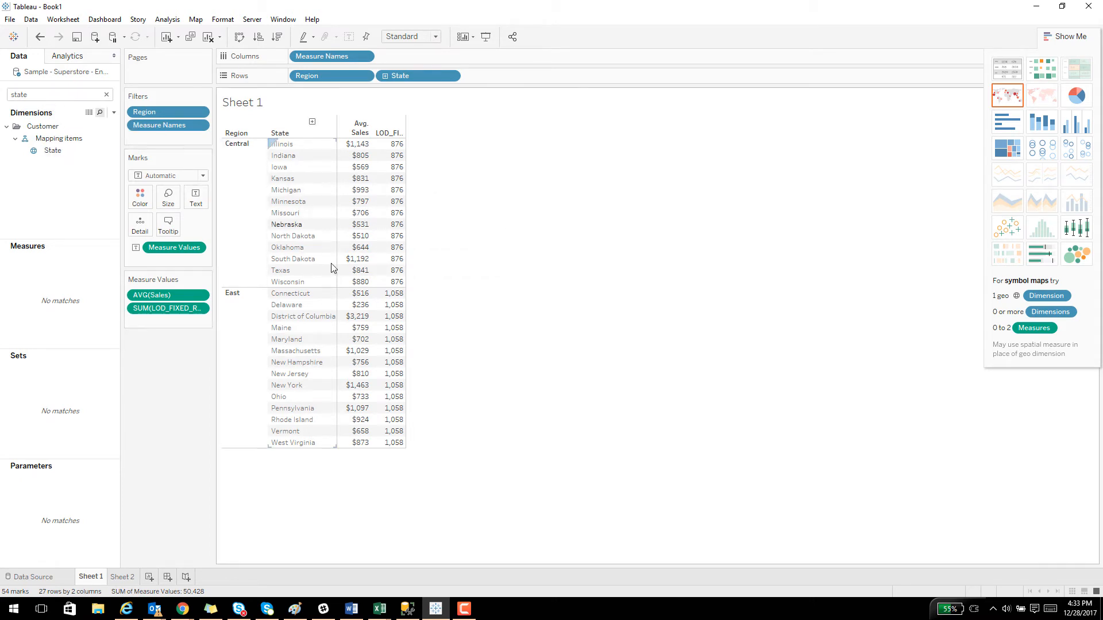
# Try City as an extra row level after State to check the fixed region average per city, and remove it again.
pyautogui.click(86, 96)
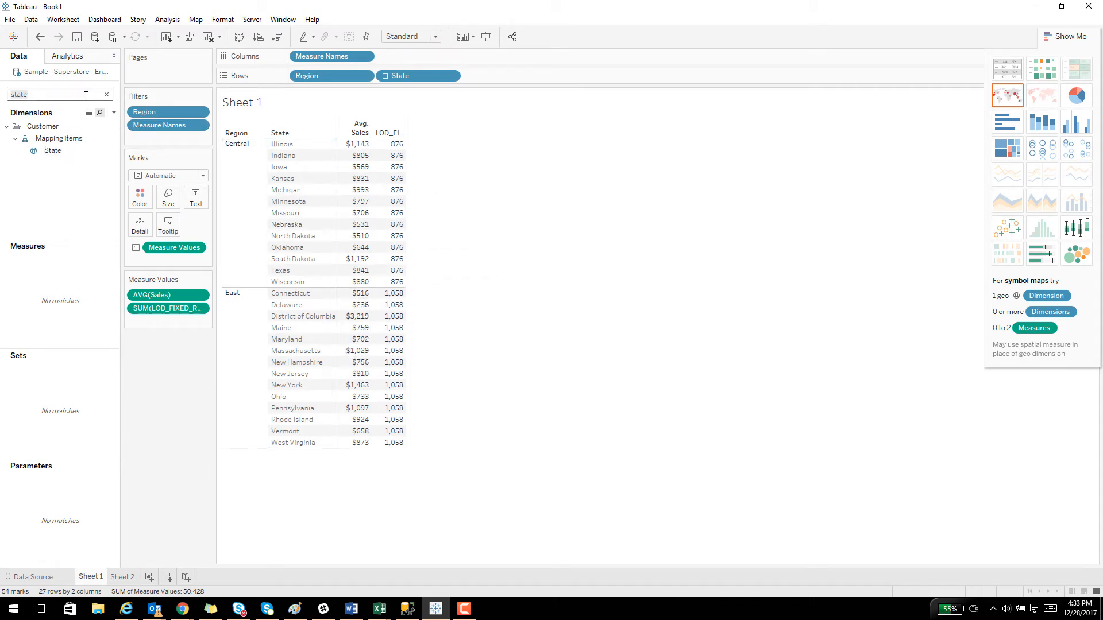
pyautogui.hotkey('ctrl', 'a')
pyautogui.press('BackSpace')
pyautogui.write('cit')
pyautogui.click(51, 151)
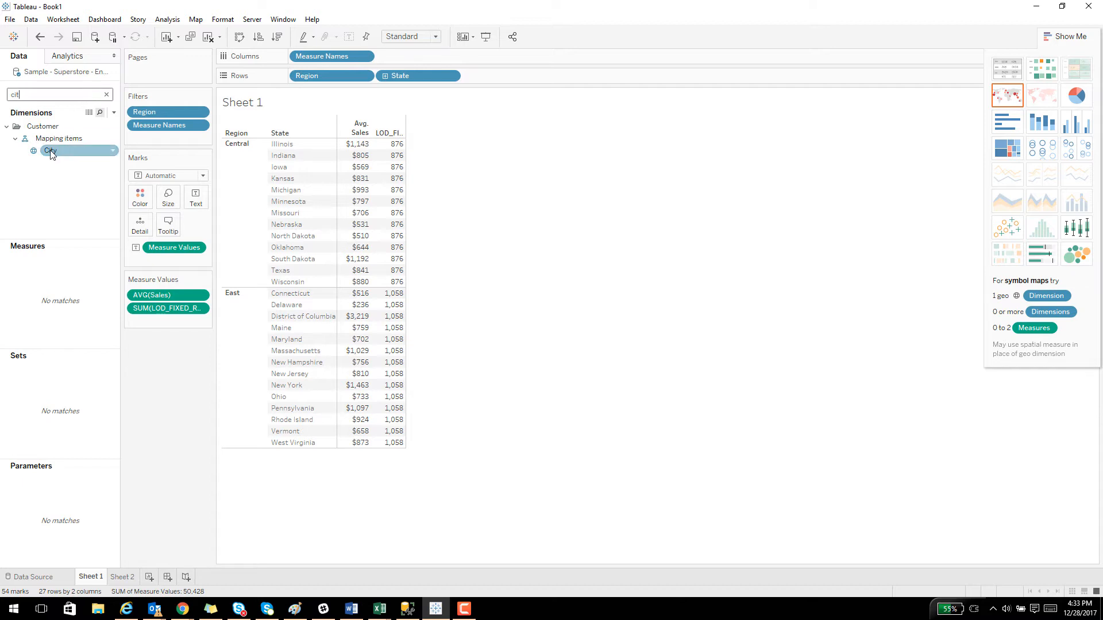
pyautogui.moveTo(50, 154); pyautogui.dragTo(332, 196)
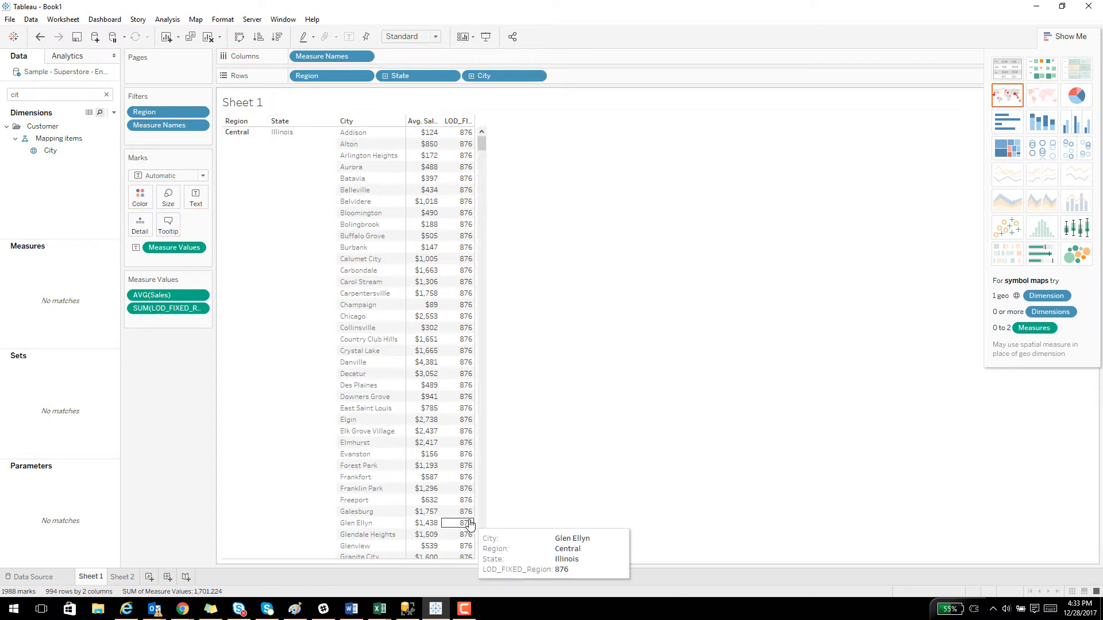
pyautogui.moveTo(476, 75); pyautogui.dragTo(33, 210)
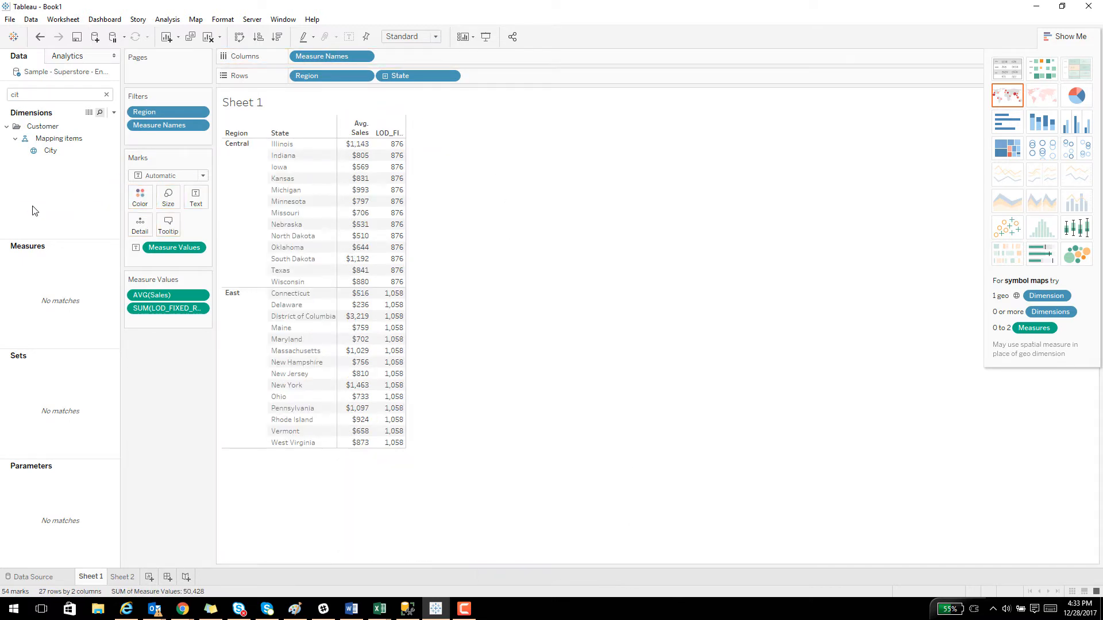
# Edit the Sheet 2 tooltip to add the line "Average Sales for <Region> :" below the Region line and save it.
pyautogui.click(130, 579)
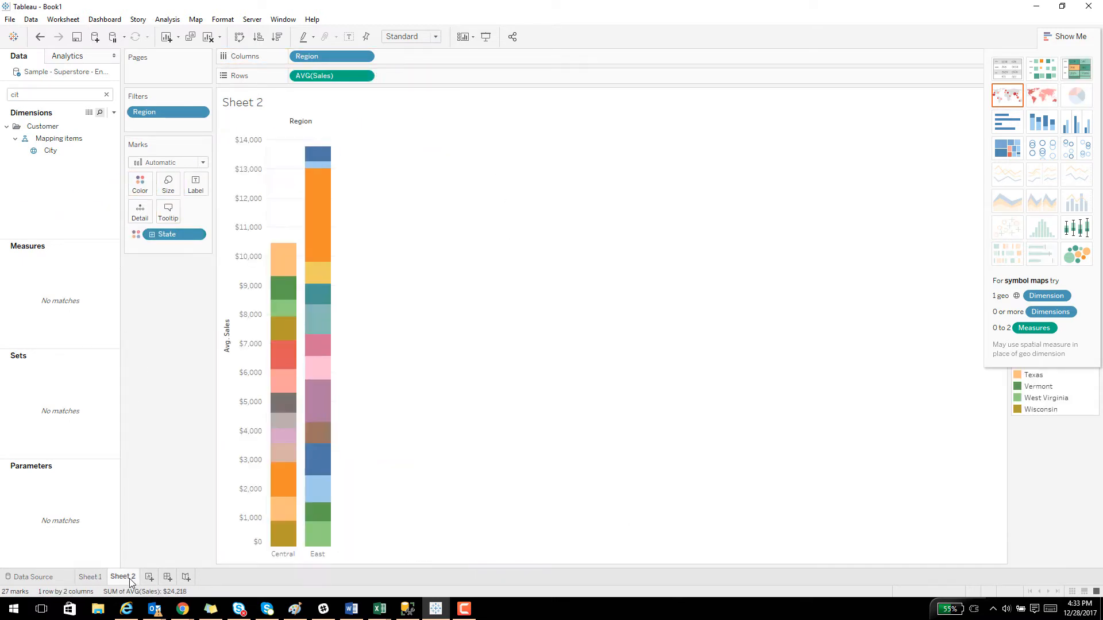
pyautogui.click(169, 212)
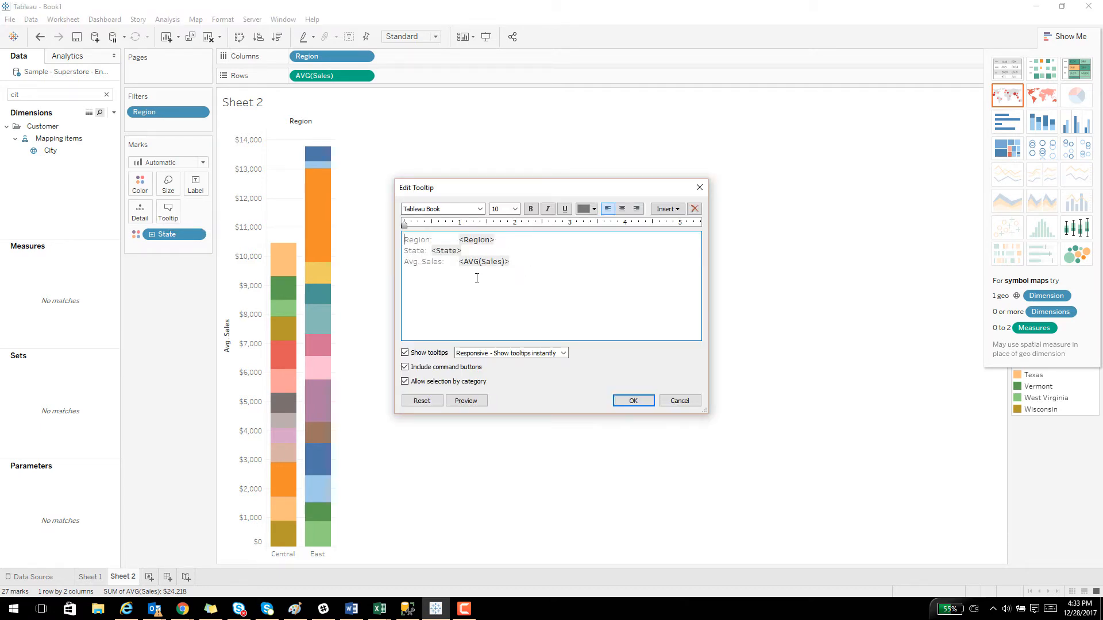
pyautogui.click(522, 239)
pyautogui.press('Return')
pyautogui.write('Avrage')
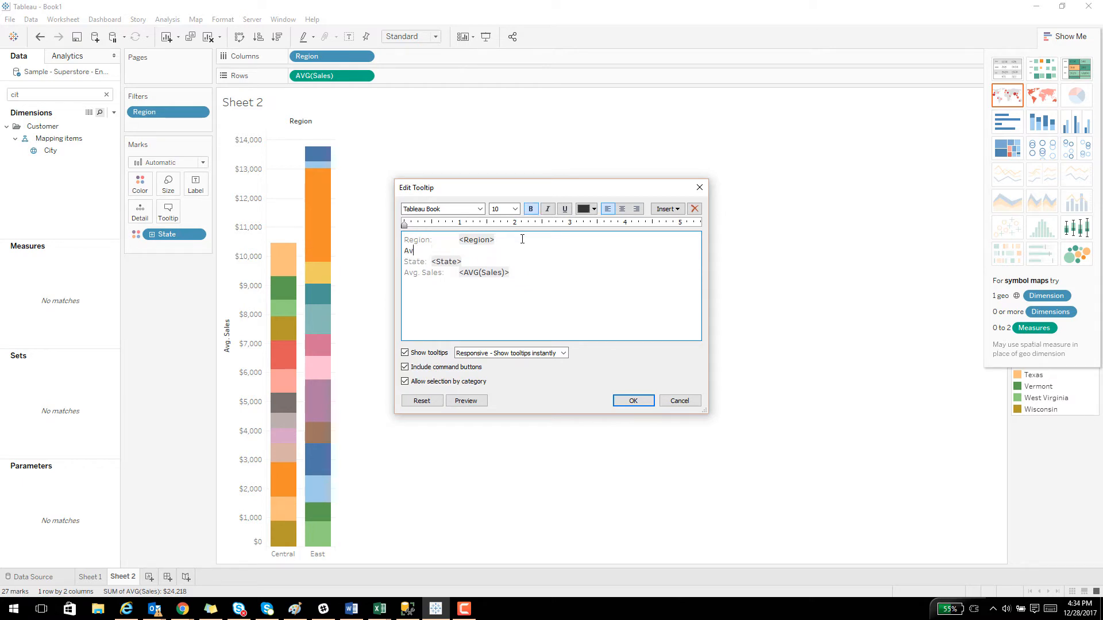
pyautogui.press('BackSpace')
pyautogui.press('BackSpace')
pyautogui.press('BackSpace')
pyautogui.press('BackSpace')
pyautogui.write('erage Sales for <Region>')
pyautogui.click(675, 210)
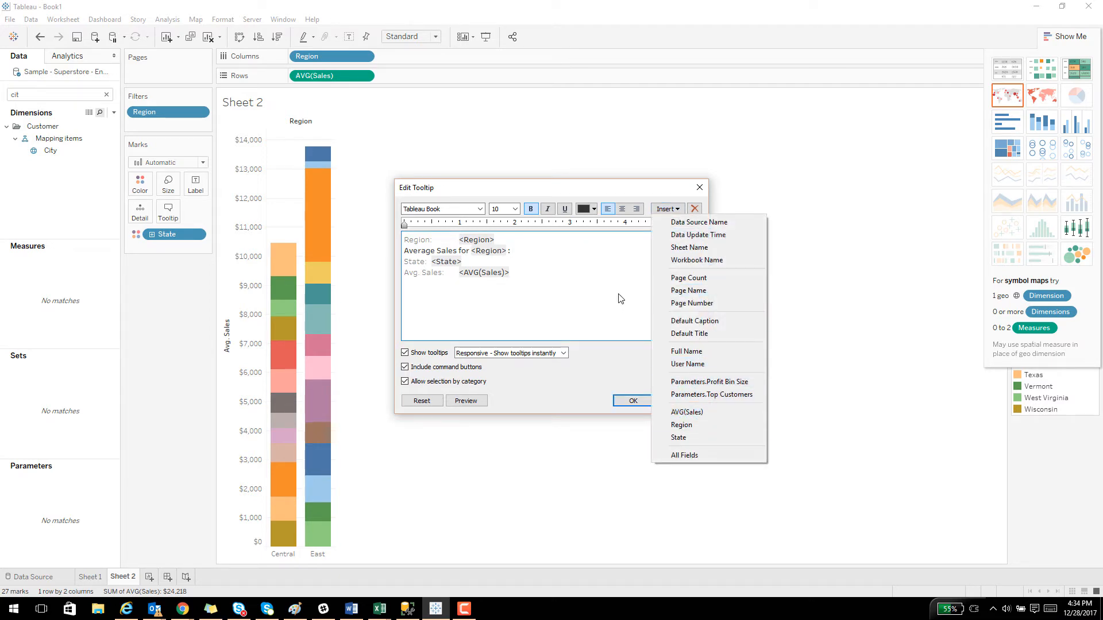
pyautogui.click(624, 338)
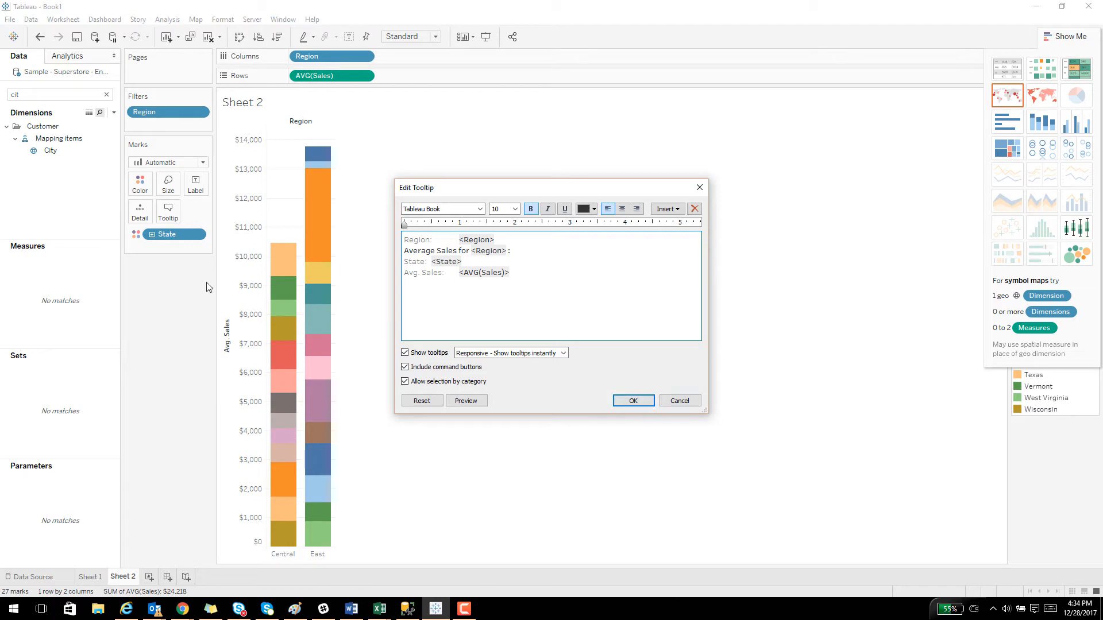
pyautogui.click(633, 401)
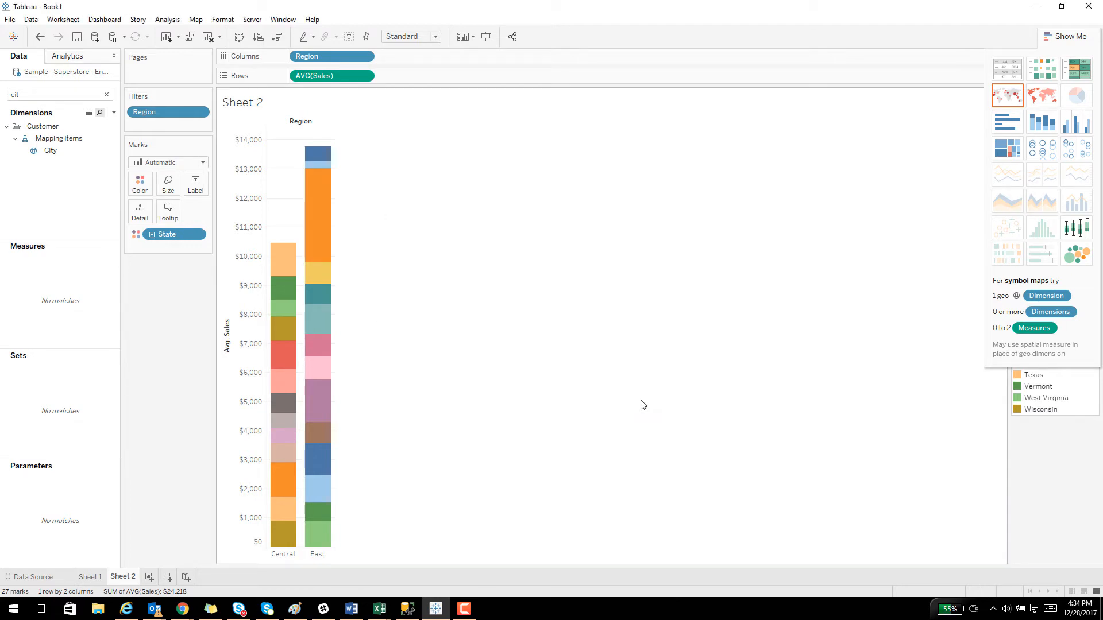
# Find the LOD_FIXED_Region measure and make it available in the tooltip of the Sheet 2 bar chart.
pyautogui.click(56, 94)
pyautogui.press('BackSpace')
pyautogui.press('BackSpace')
pyautogui.press('BackSpace')
pyautogui.write('lod')
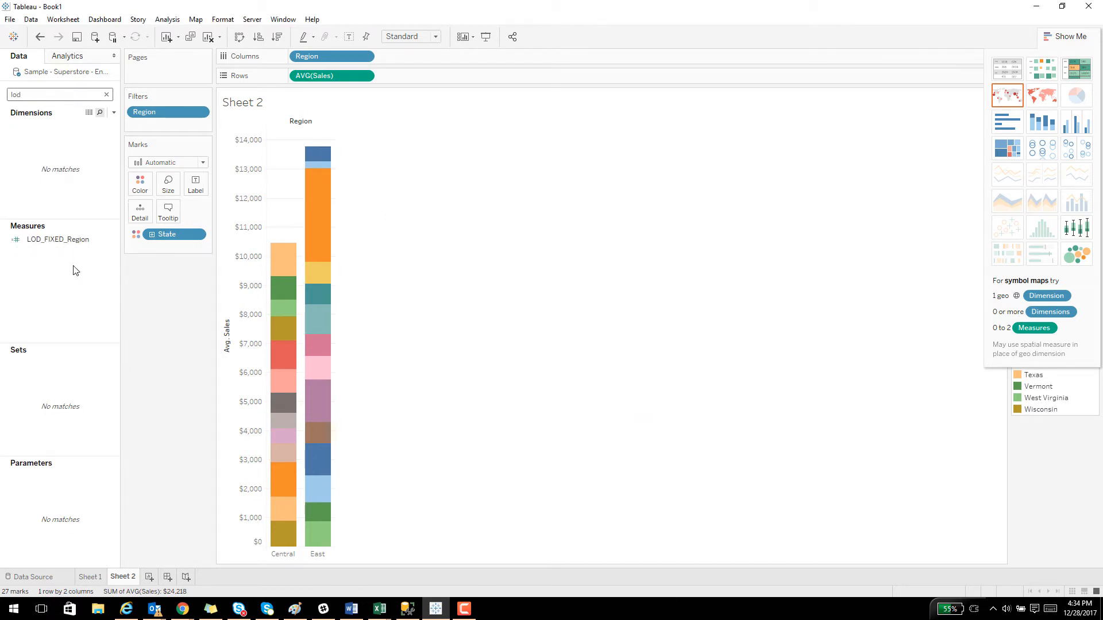
pyautogui.moveTo(63, 239); pyautogui.dragTo(167, 211)
# Insert SUM(LOD_FIXED_Region) at the end of the tooltip's "Average Sales for <Region> :" line and save the tooltip.
pyautogui.click(169, 212)
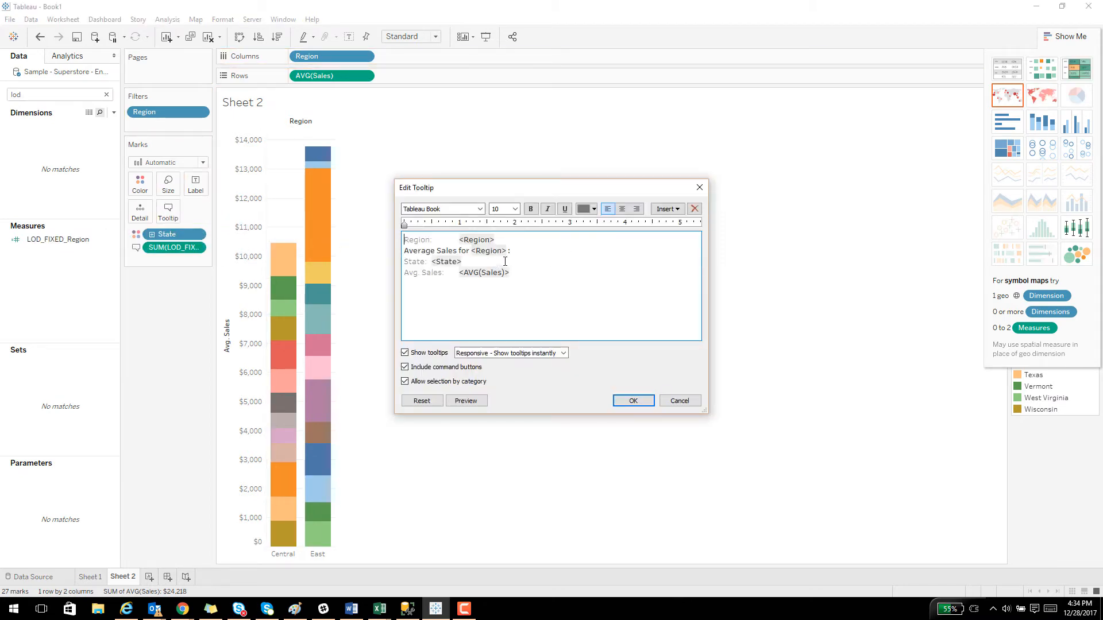
pyautogui.click(556, 247)
pyautogui.click(668, 209)
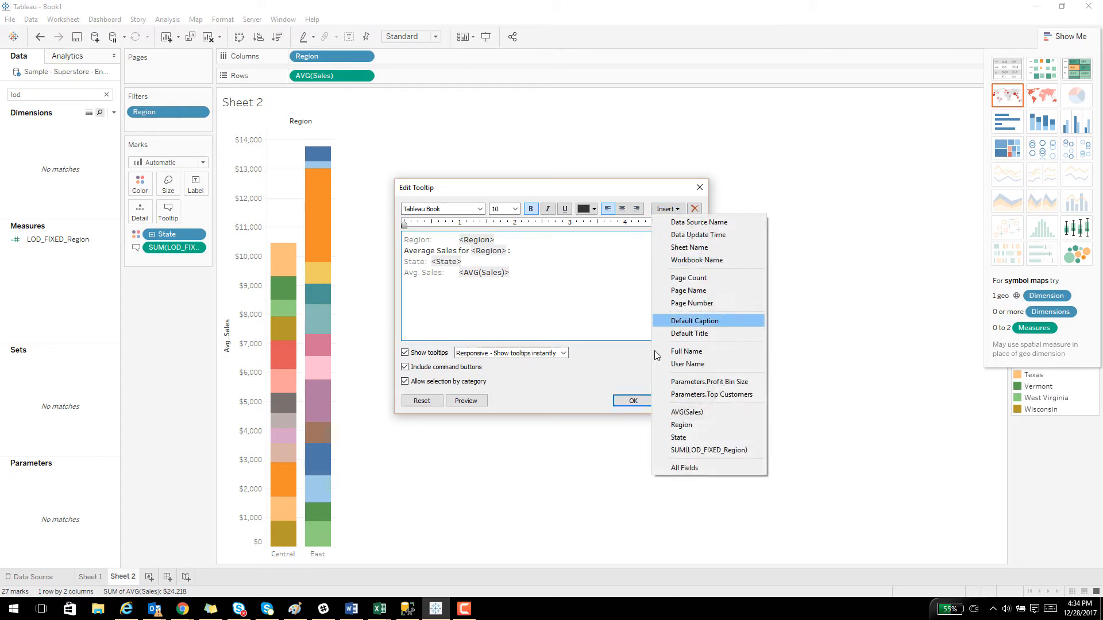
pyautogui.click(690, 450)
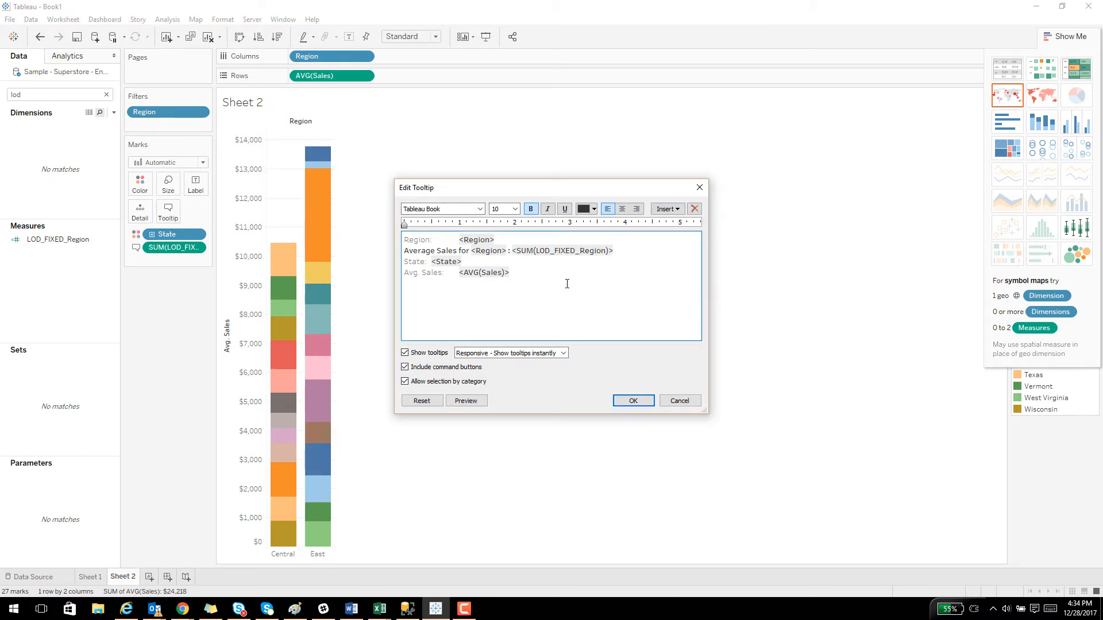
pyautogui.click(640, 404)
# Inspect the tooltips of several state segments in the Central bar and return to the Sheet 1 table.
pyautogui.moveTo(312, 254)
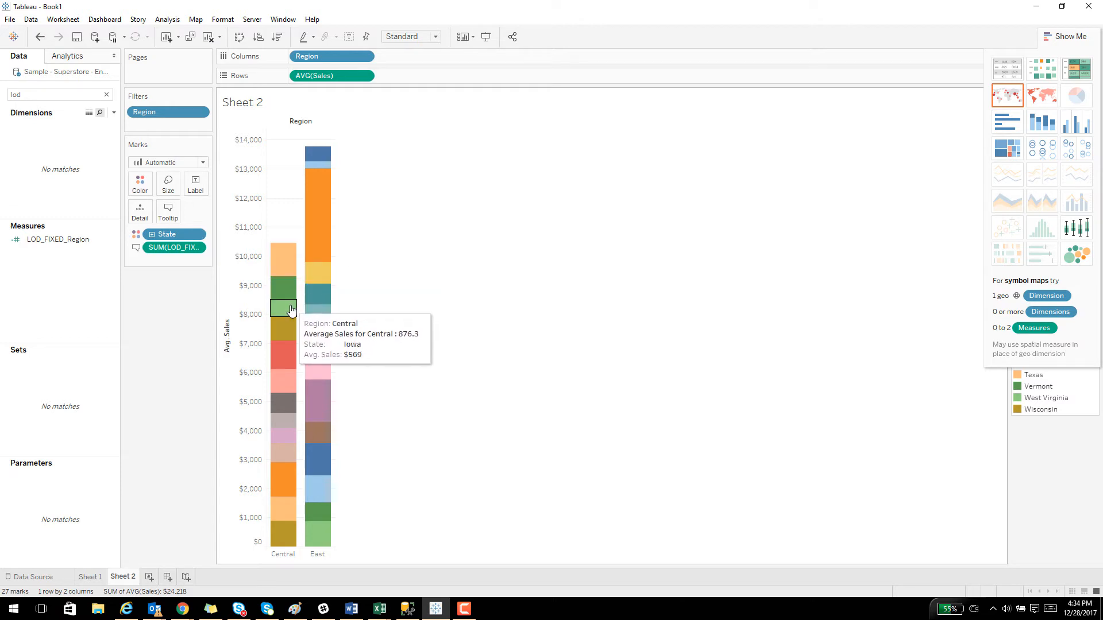
pyautogui.moveTo(290, 331)
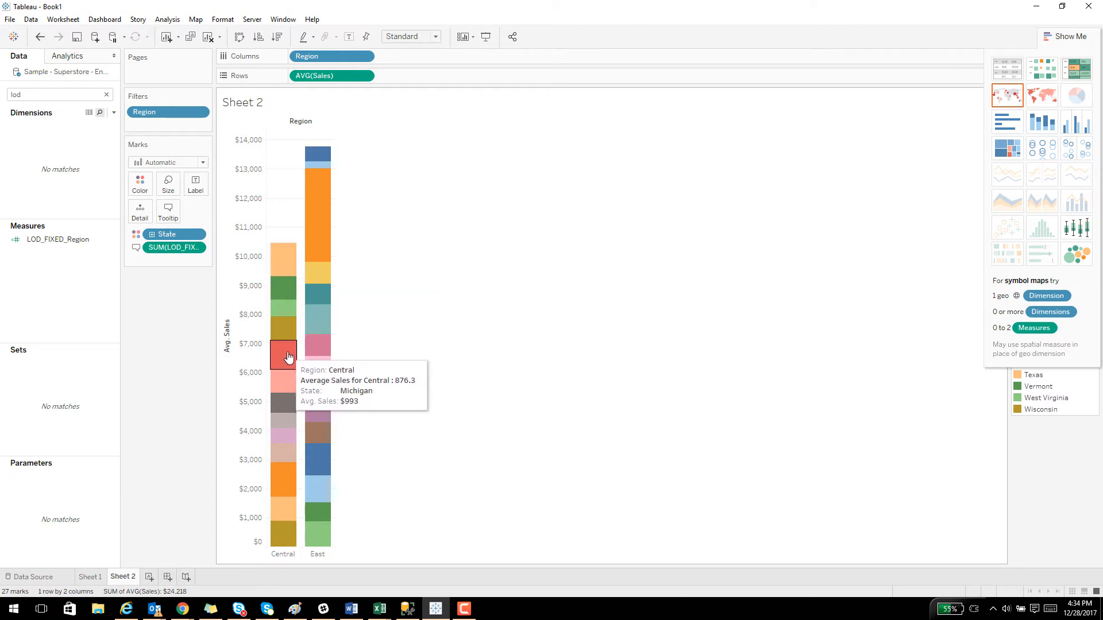
pyautogui.moveTo(290, 379)
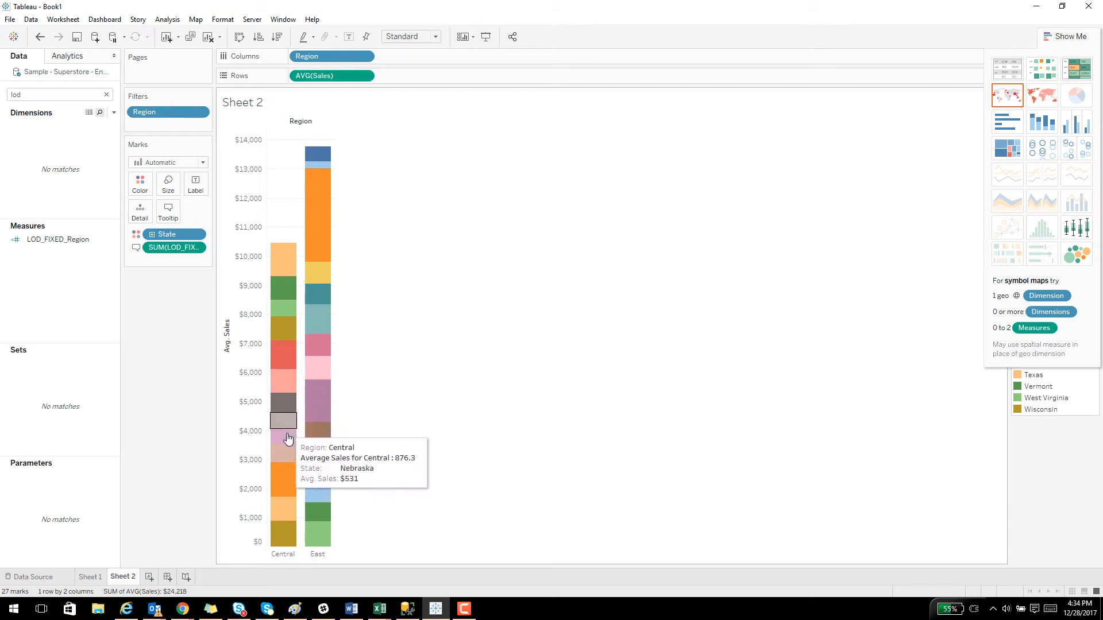
pyautogui.moveTo(287, 521)
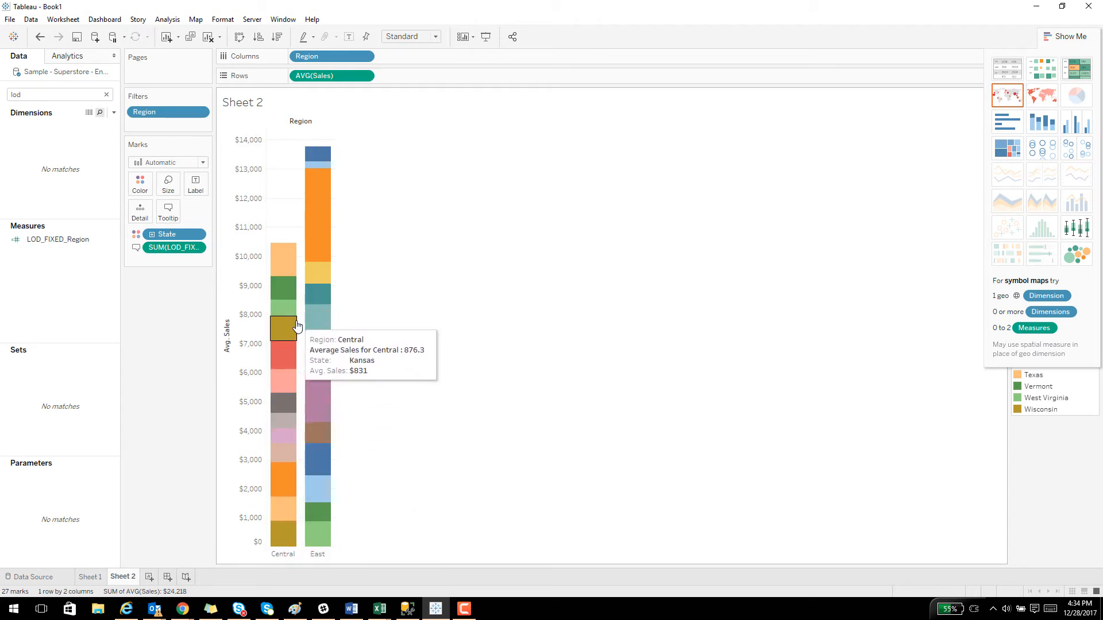
pyautogui.click(90, 577)
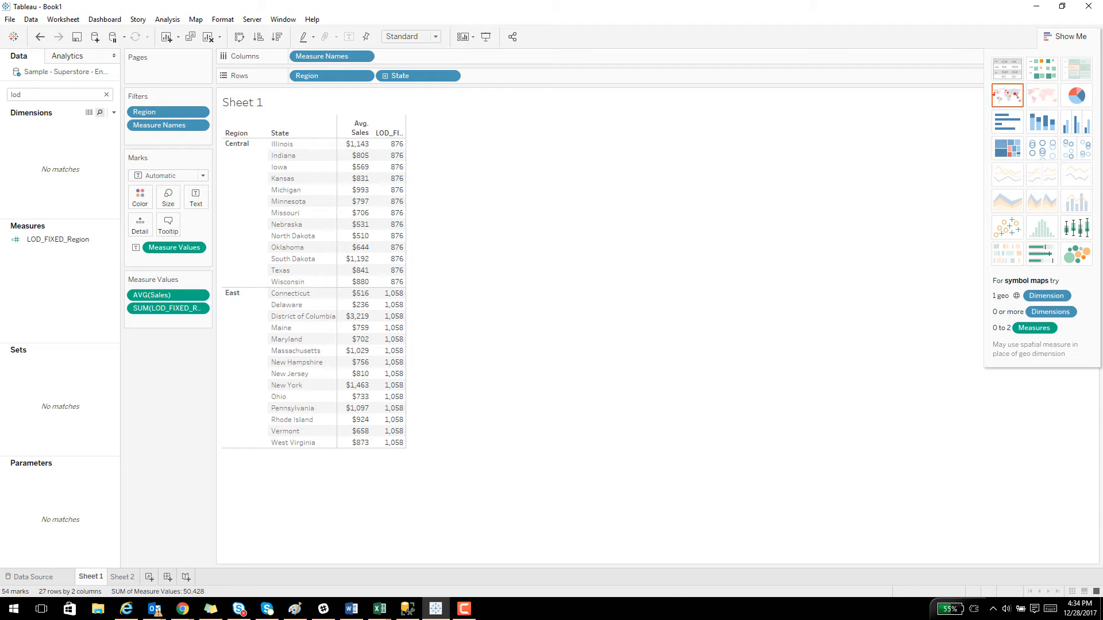
# Add subtotals to the Sheet 1 table so each region gets a Total row.
pyautogui.click(229, 23)
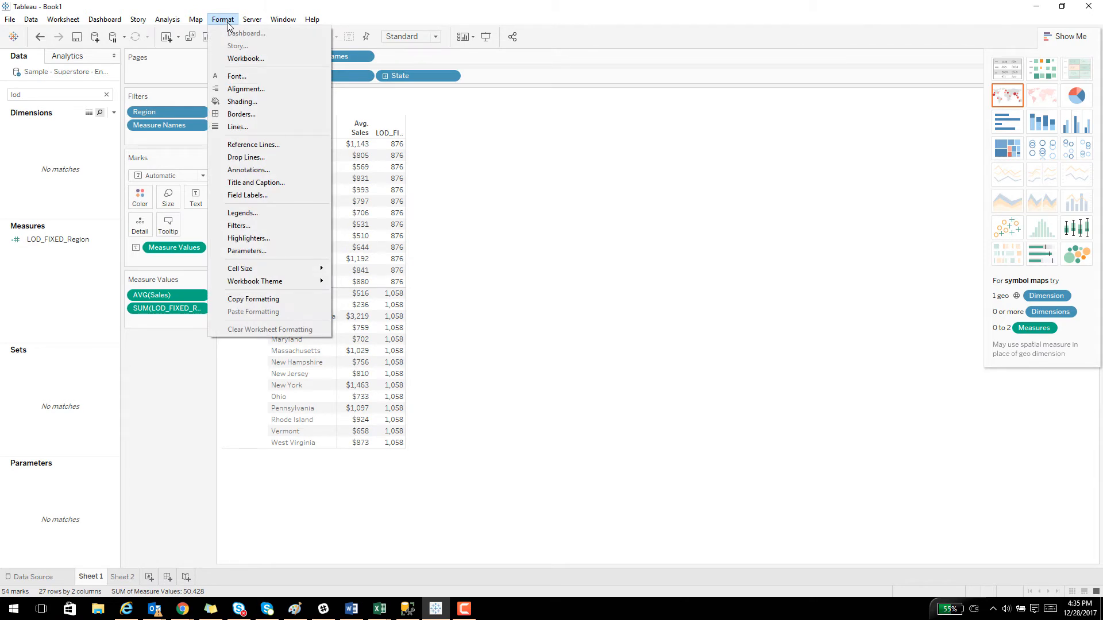
pyautogui.moveTo(173, 23)
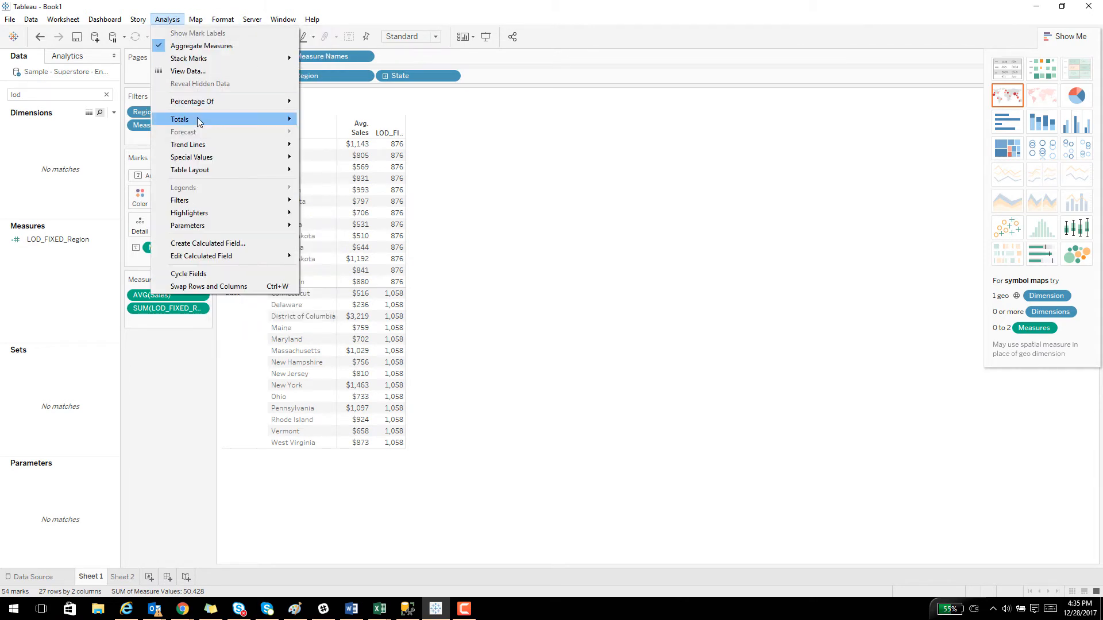
pyautogui.moveTo(198, 121)
pyautogui.click(336, 174)
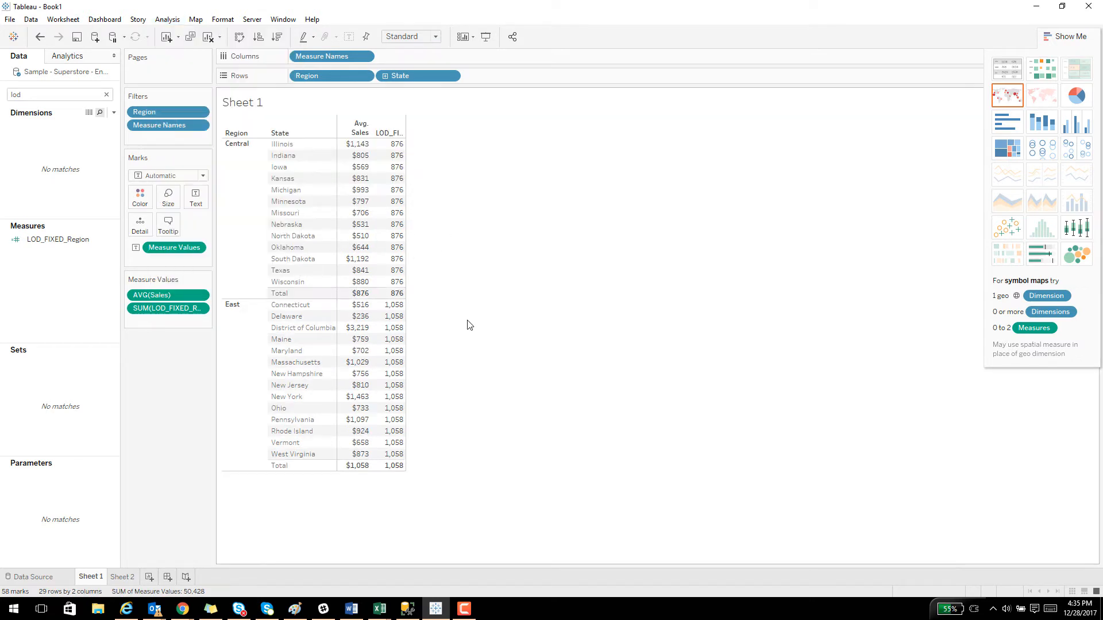
pyautogui.moveTo(393, 474)
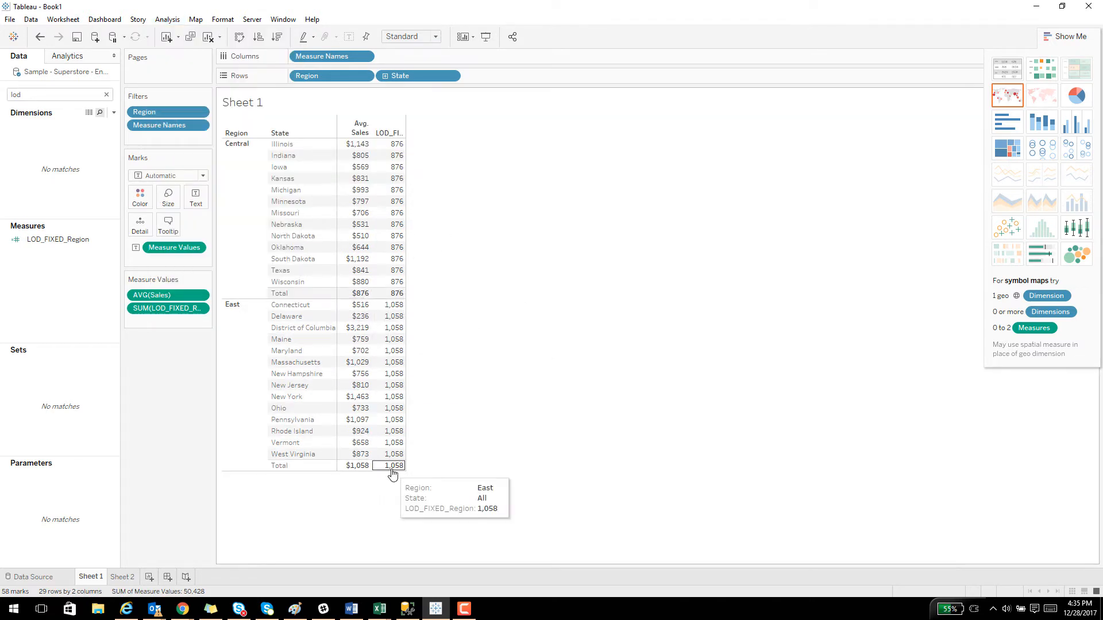
# Change the aggregation of the LOD_FIXED_Region measure in the table from sum to average.
pyautogui.click(200, 310)
pyautogui.moveTo(207, 401)
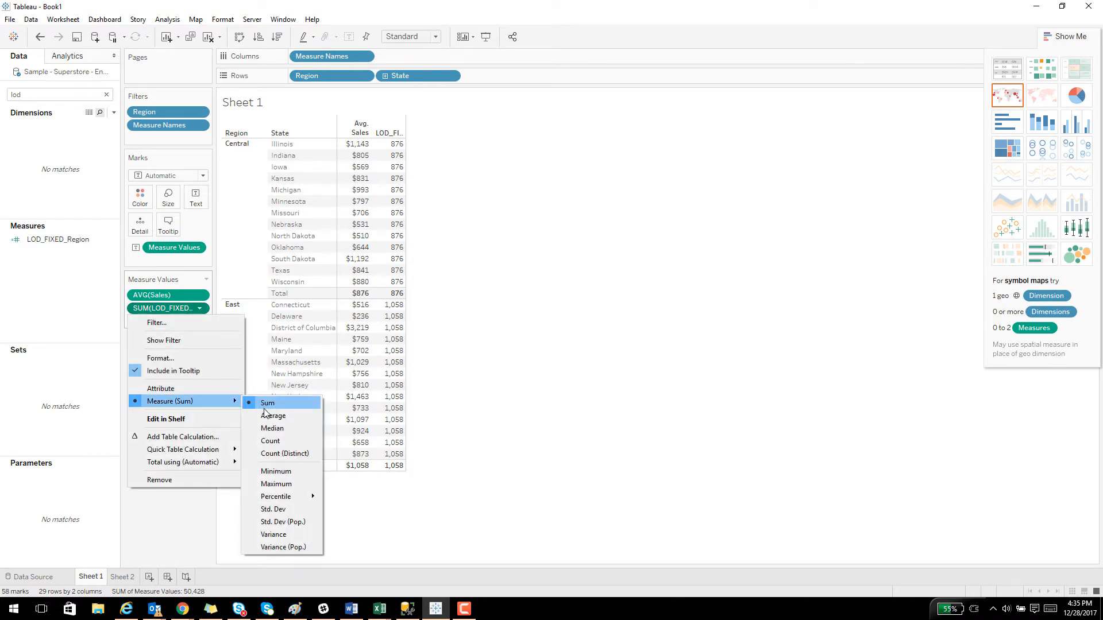
pyautogui.click(269, 415)
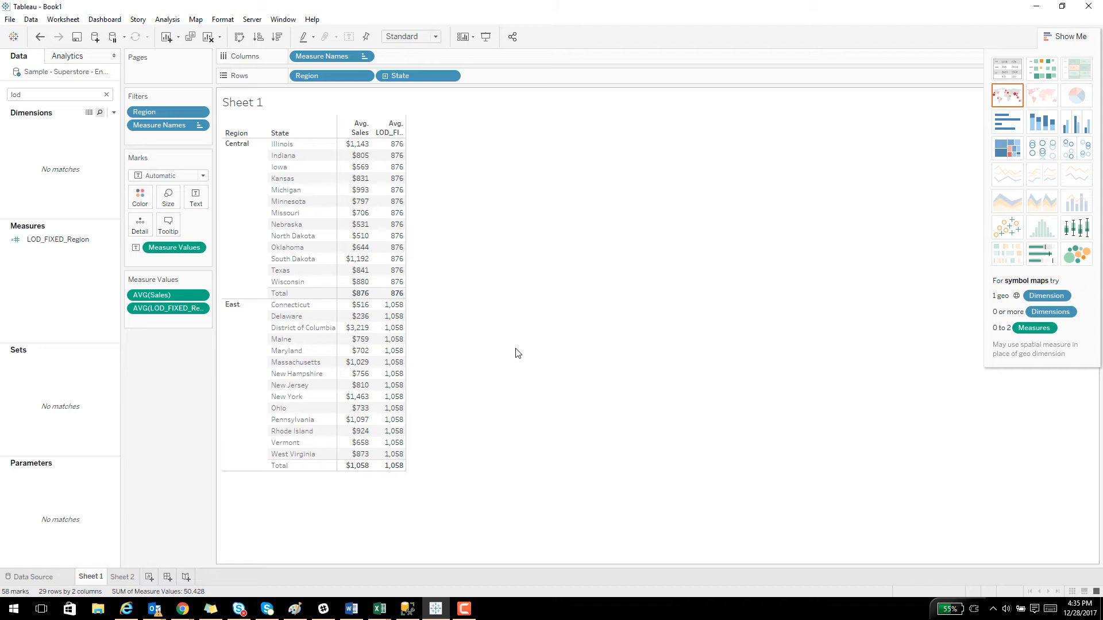
pyautogui.moveTo(338, 261)
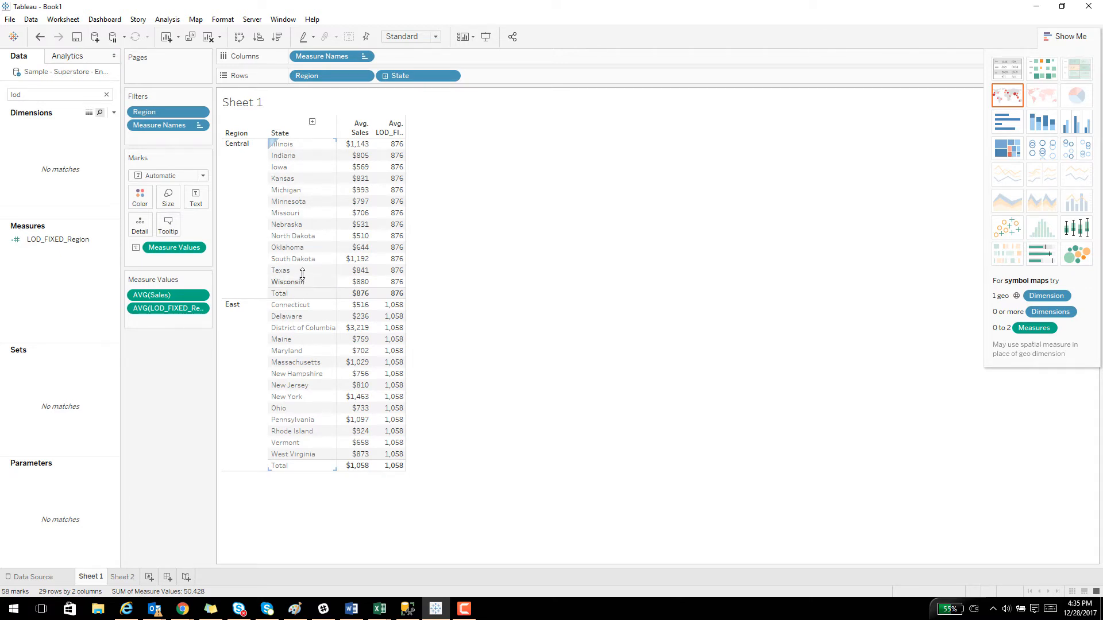
# Create a new calculated field named LOD_Include_State.
pyautogui.rightClick(95, 288)
pyautogui.click(115, 295)
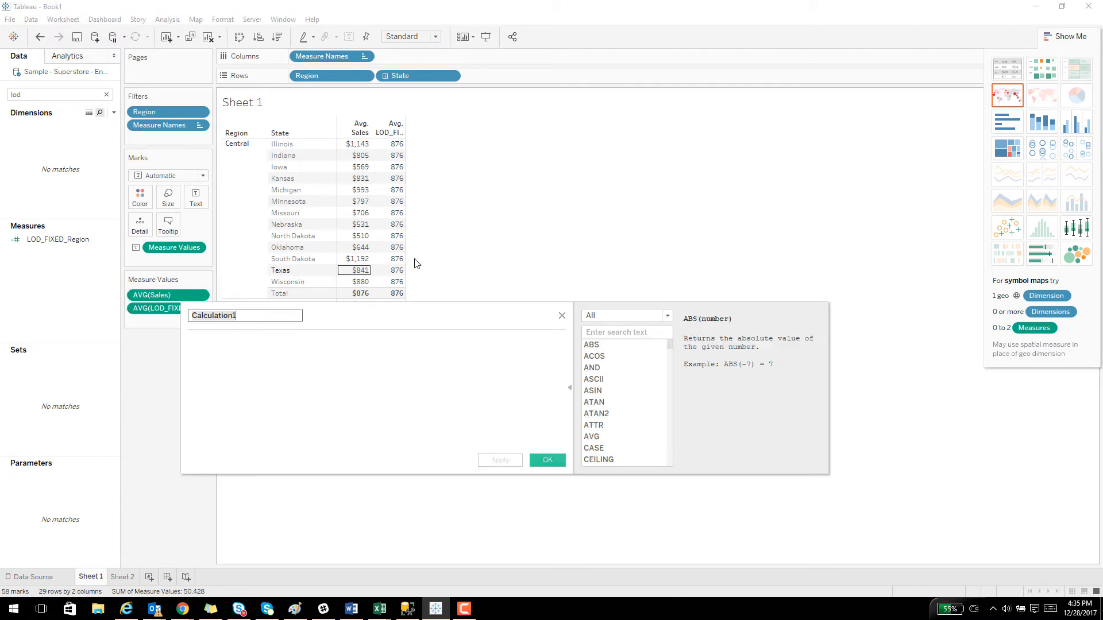
pyautogui.write('LOD_')
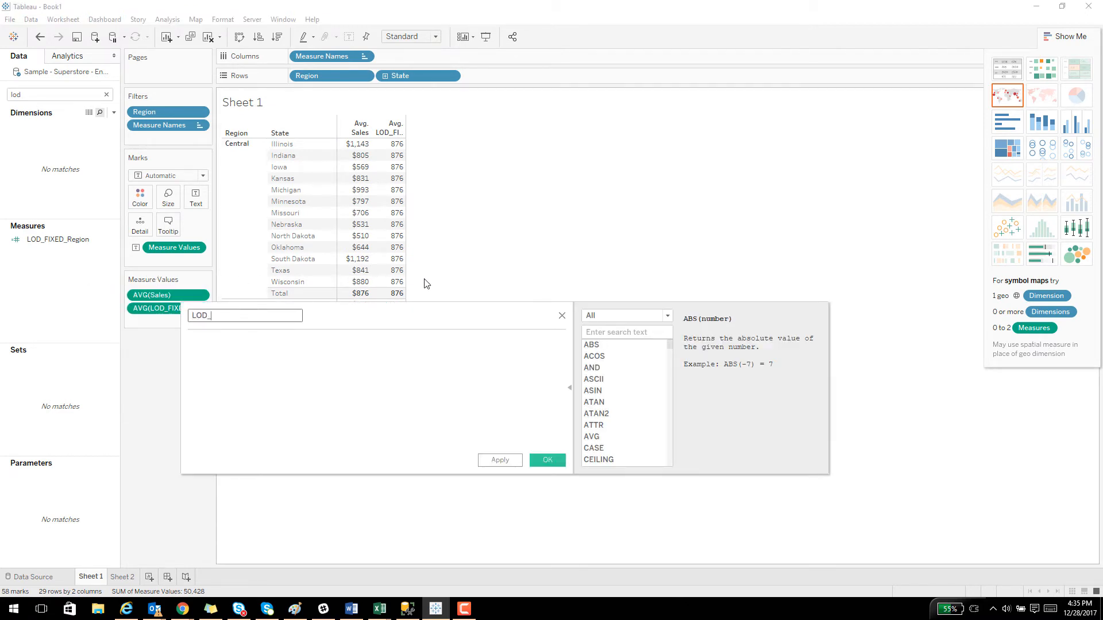
pyautogui.write('Include_State')
pyautogui.press('Tab')
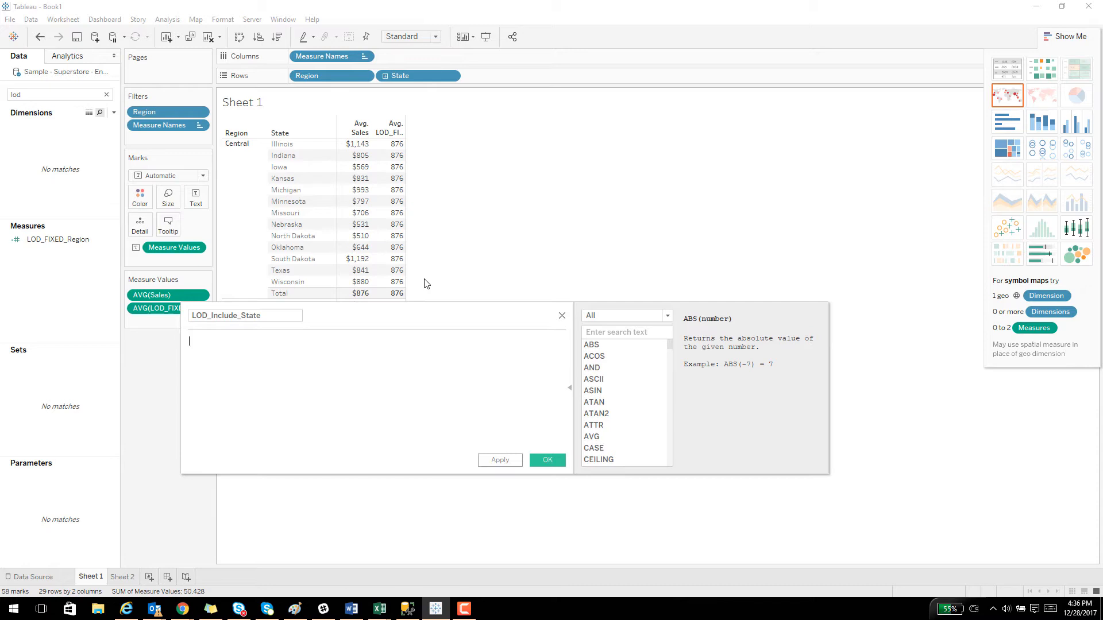
# Enter the formula {INCLUDE [State] : Avg([Sales])} for LOD_Include_State and save the calculated field.
pyautogui.write('{INLCU')
pyautogui.press('BackSpace')
pyautogui.press('BackSpace')
pyautogui.press('BackSpace')
pyautogui.write('CLU')
pyautogui.press('Return')
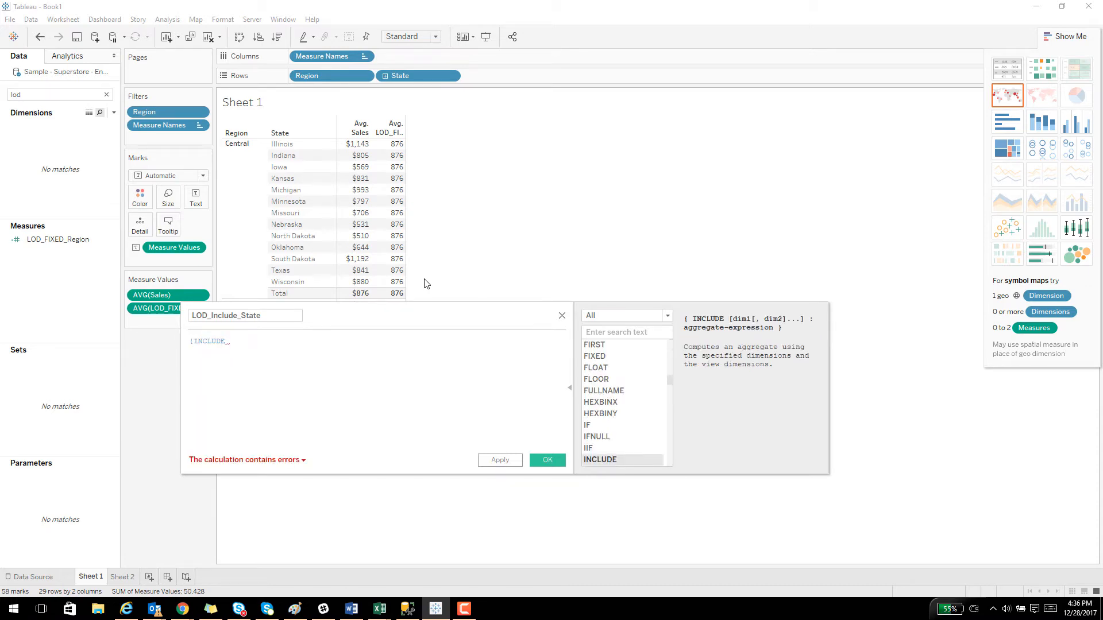
pyautogui.write('[St')
pyautogui.press('Return')
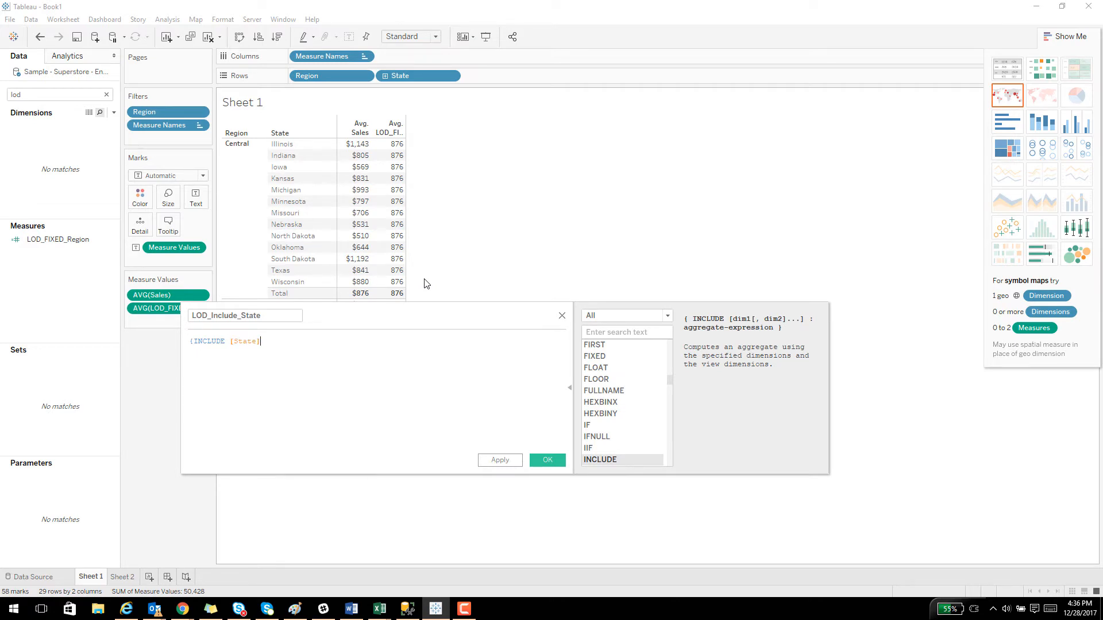
pyautogui.write(': Avg')
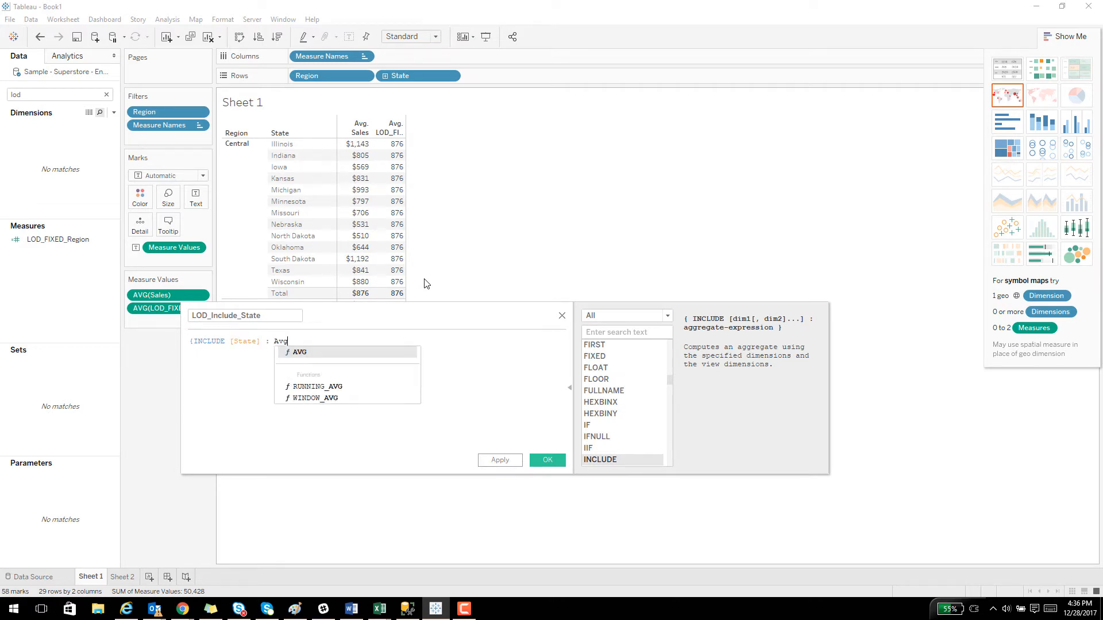
pyautogui.write('([Sa')
pyautogui.press('Return')
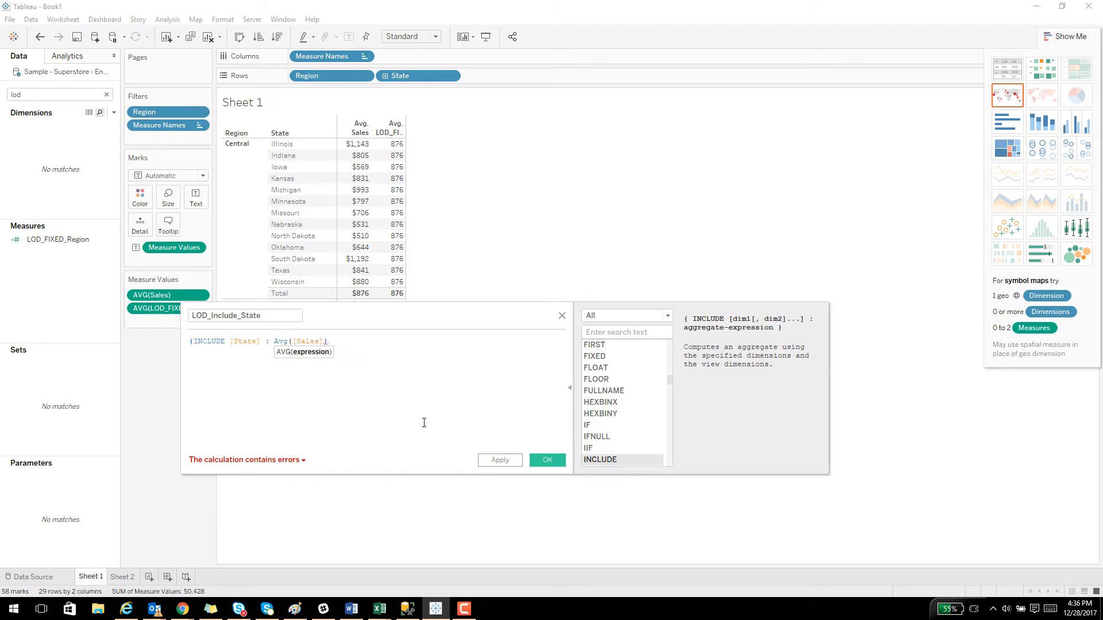
pyautogui.write('}')
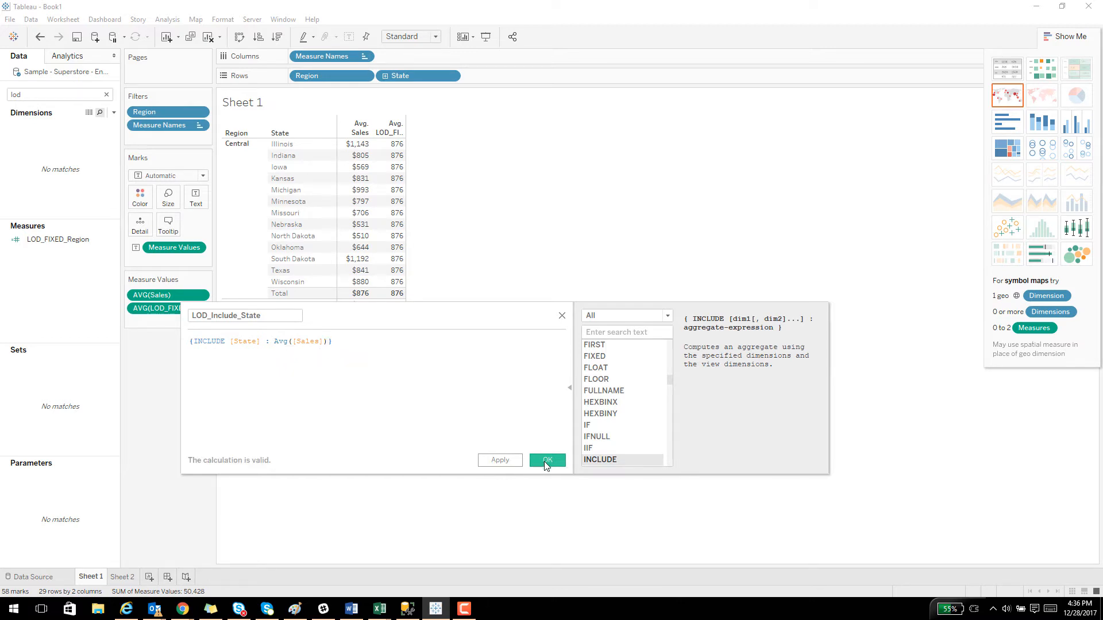
pyautogui.click(546, 460)
# Keep only the Central states from Illinois through Minnesota in the table.
pyautogui.click(60, 250)
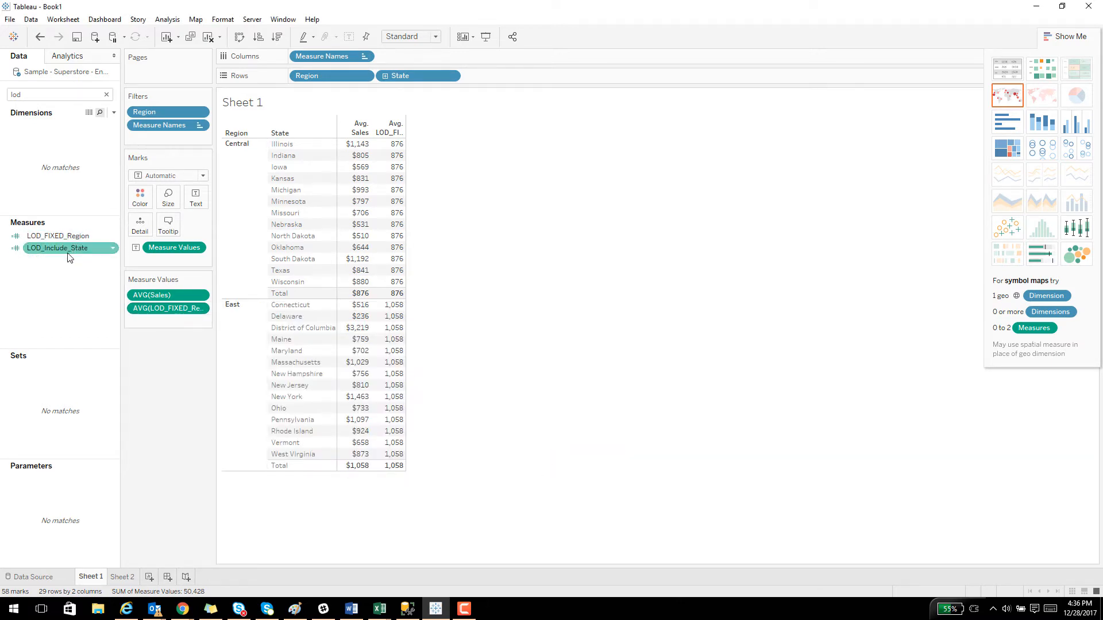
pyautogui.moveTo(59, 257); pyautogui.dragTo(285, 205)
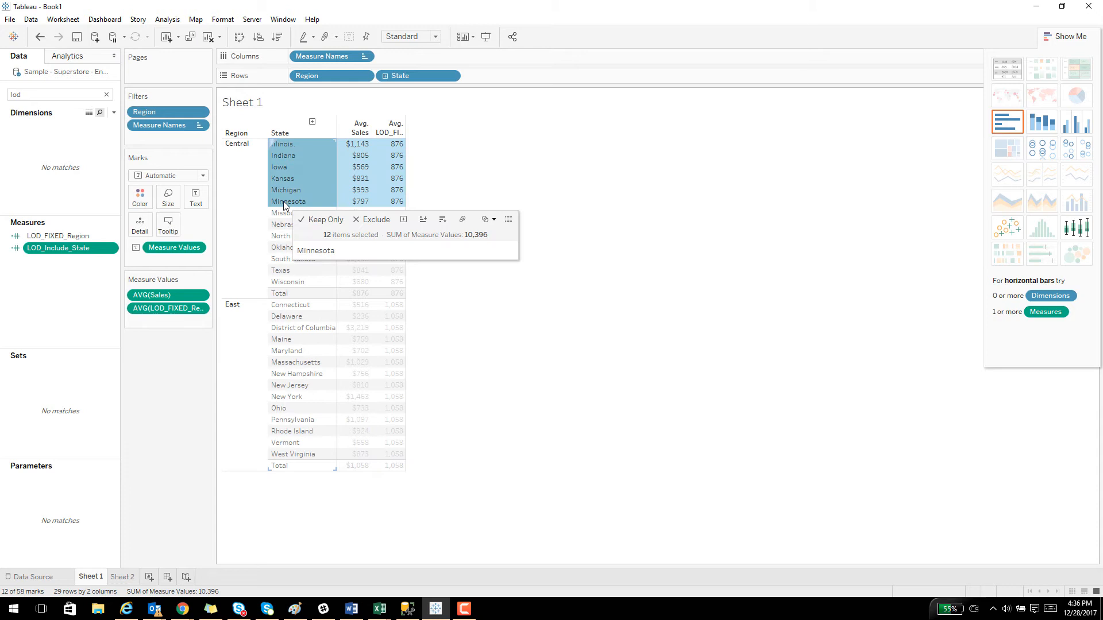
pyautogui.click(331, 223)
pyautogui.click(304, 279)
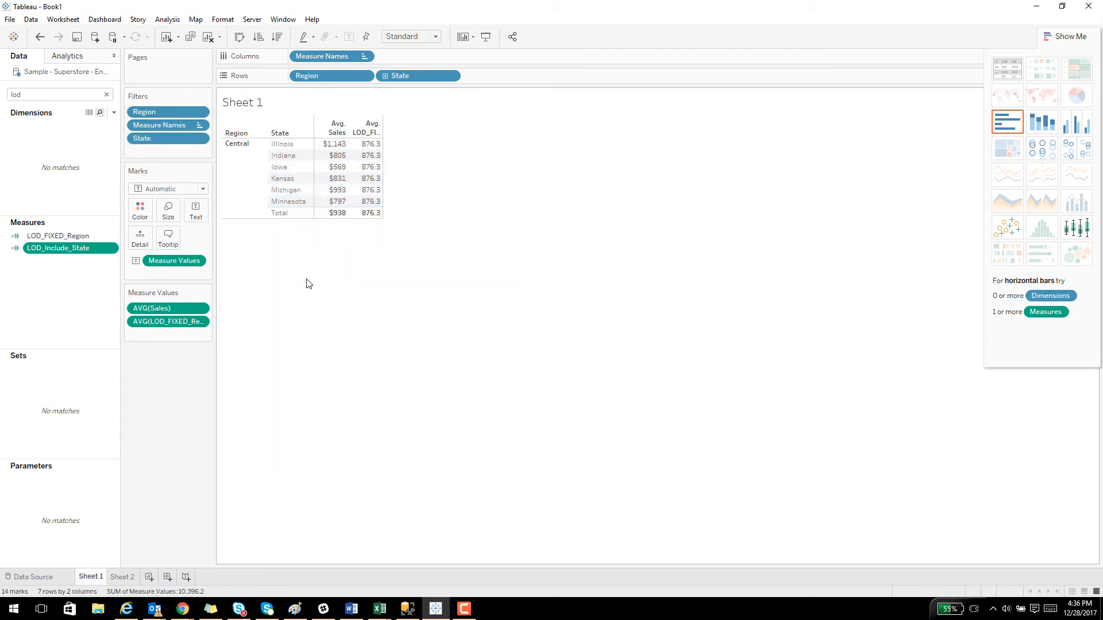
# Add LOD_Include_State to the table as an average and widen the measure columns.
pyautogui.moveTo(43, 249); pyautogui.dragTo(372, 191)
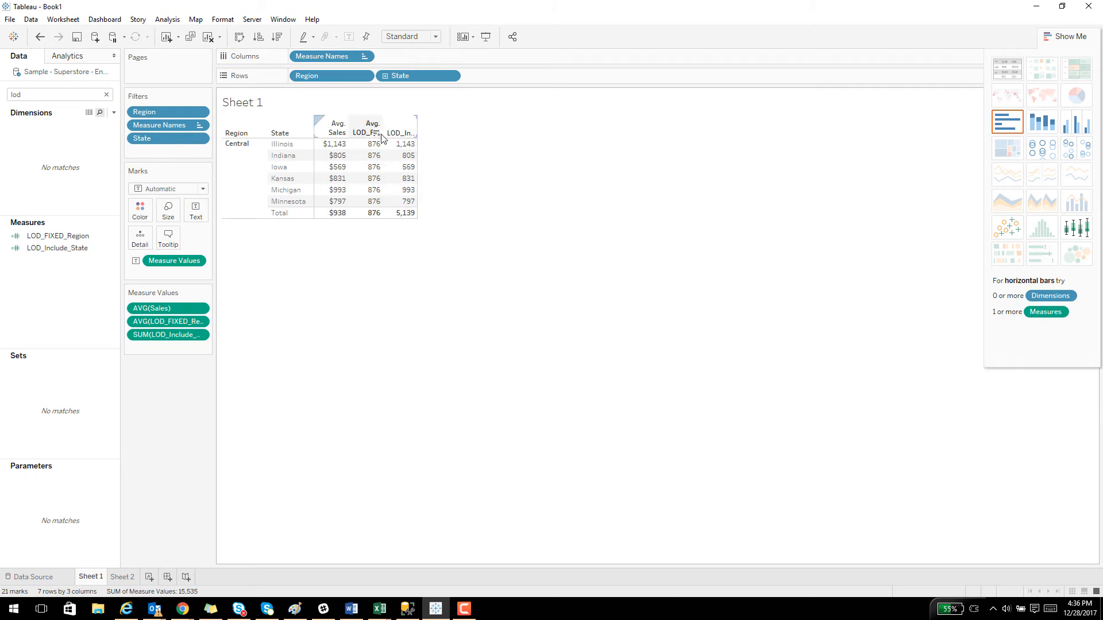
pyautogui.moveTo(383, 134); pyautogui.dragTo(521, 135)
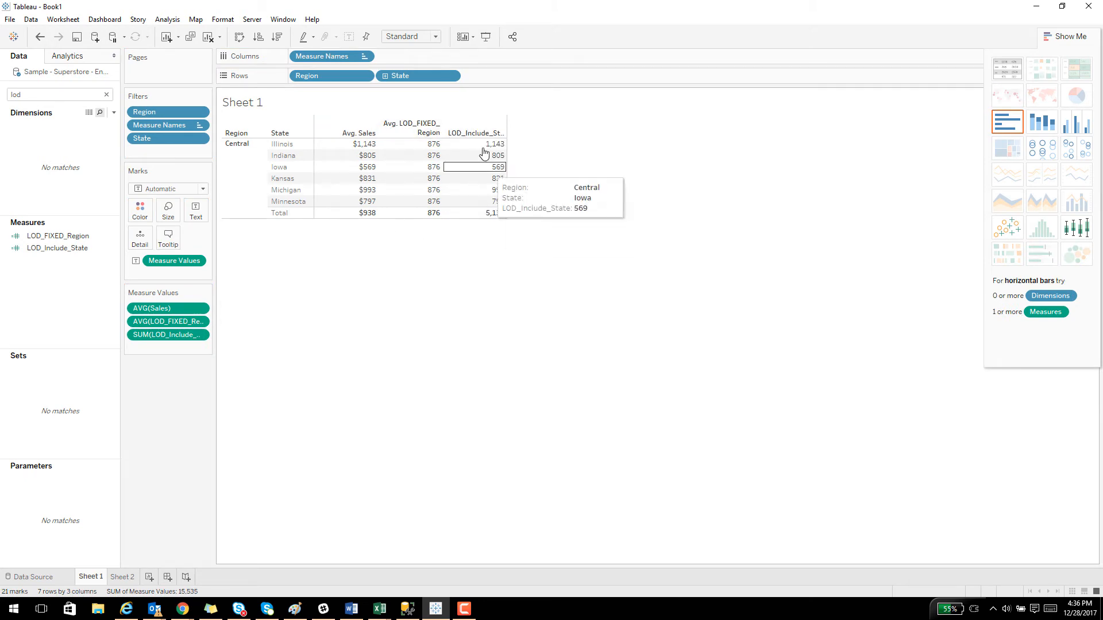
pyautogui.click(200, 335)
pyautogui.moveTo(217, 428)
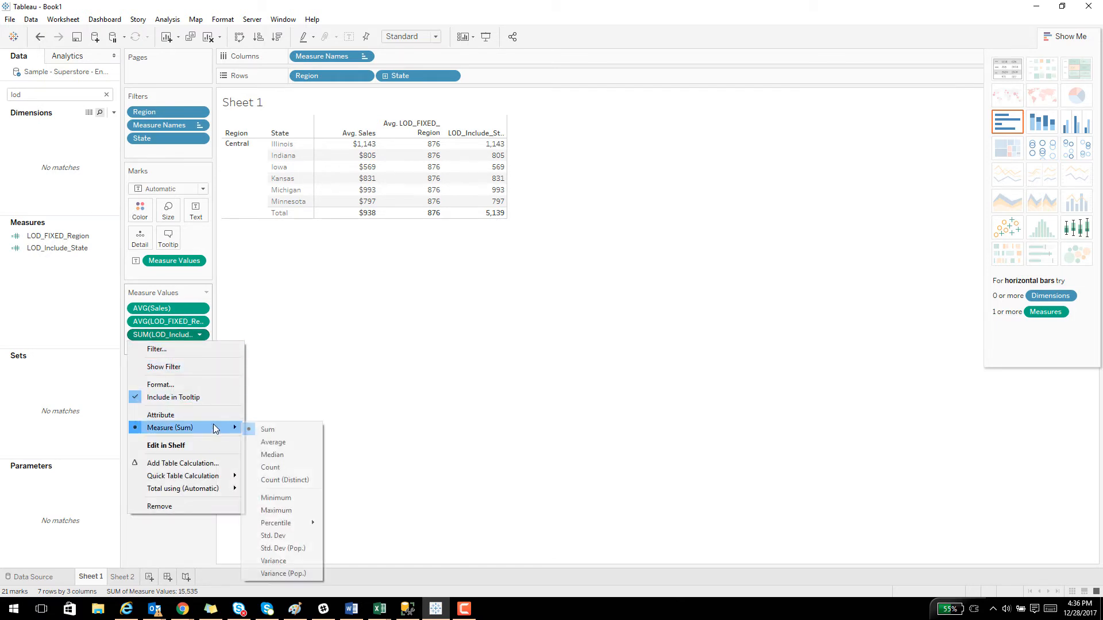
pyautogui.click(271, 443)
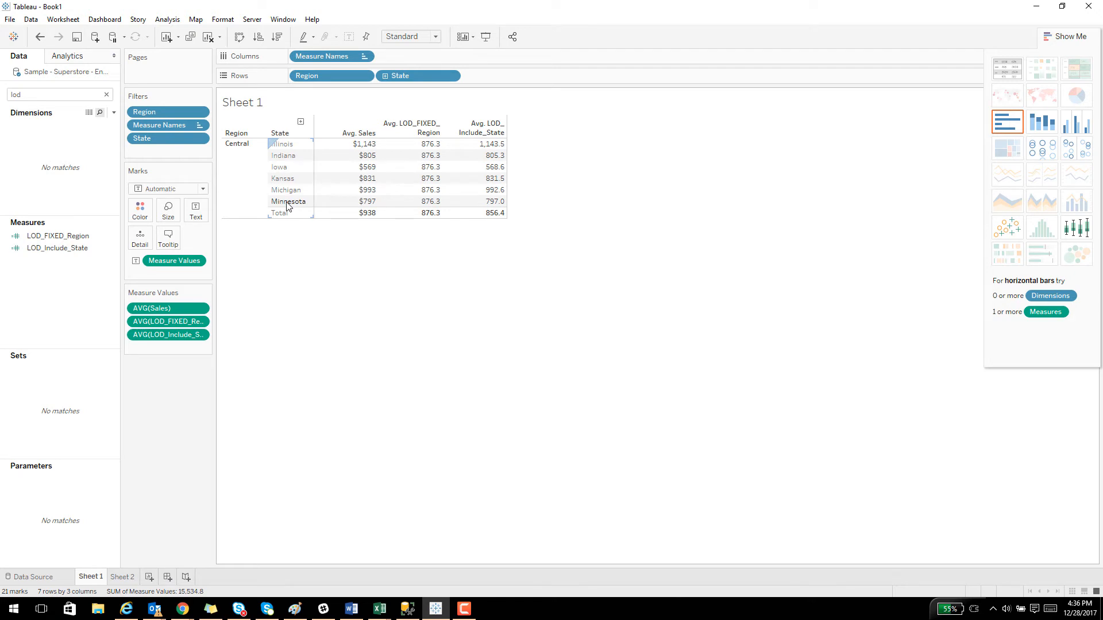
# Review the LOD_Include_State formula, close it unchanged, and inspect the Central totals of both LOD measures.
pyautogui.rightClick(84, 245)
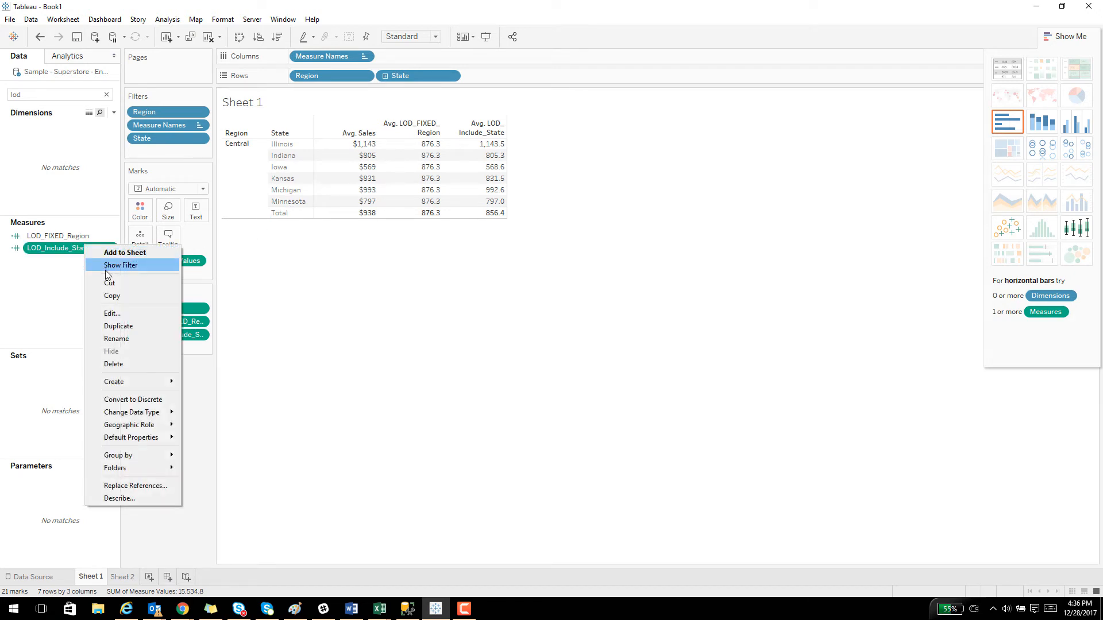
pyautogui.click(119, 317)
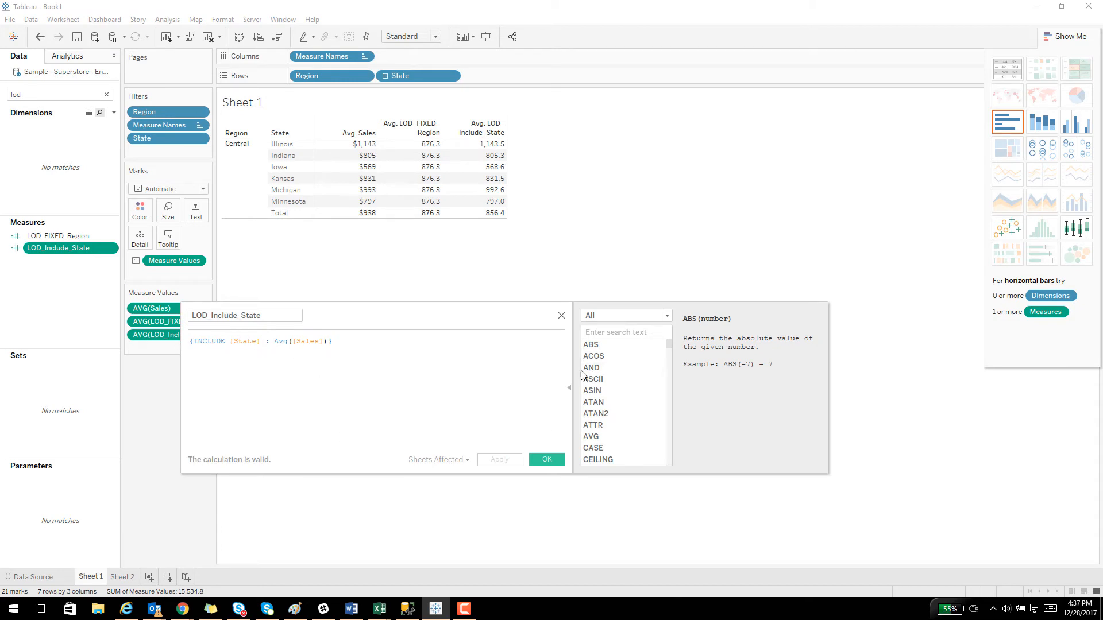
pyautogui.click(562, 317)
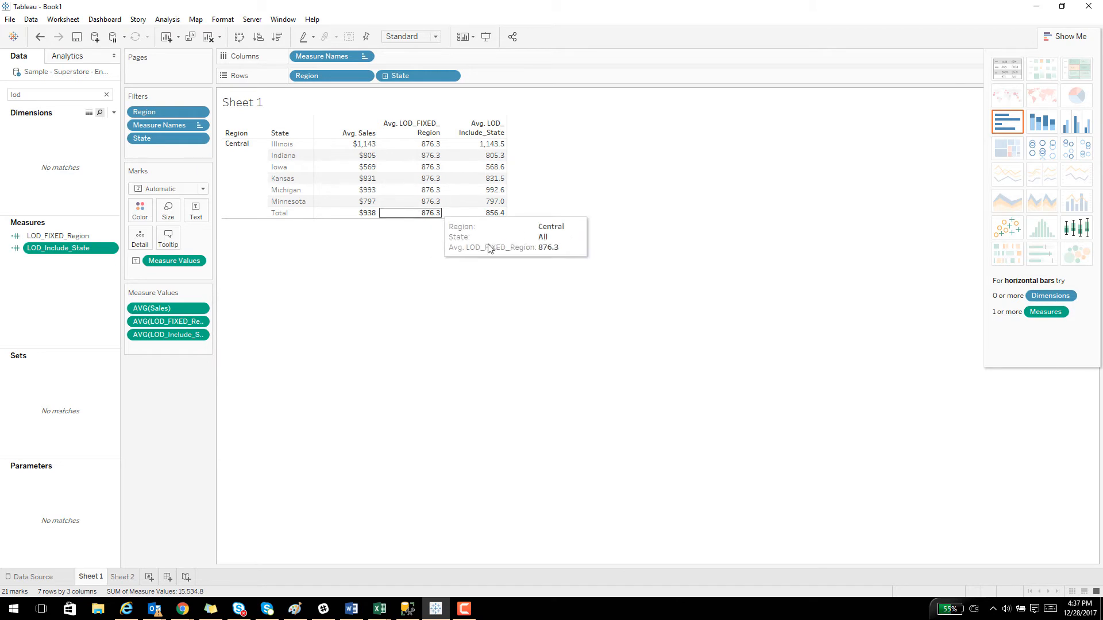
pyautogui.moveTo(492, 218)
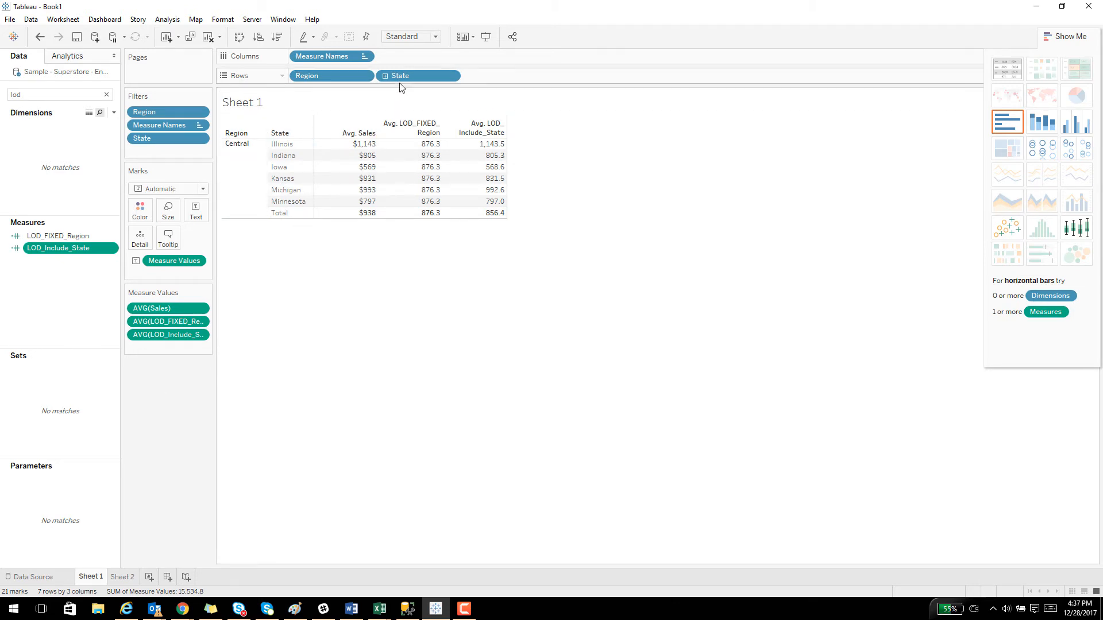
# Remove State from the rows and review the LOD_Include_State formula against the region-level table.
pyautogui.moveTo(402, 77); pyautogui.dragTo(71, 293)
pyautogui.moveTo(444, 147)
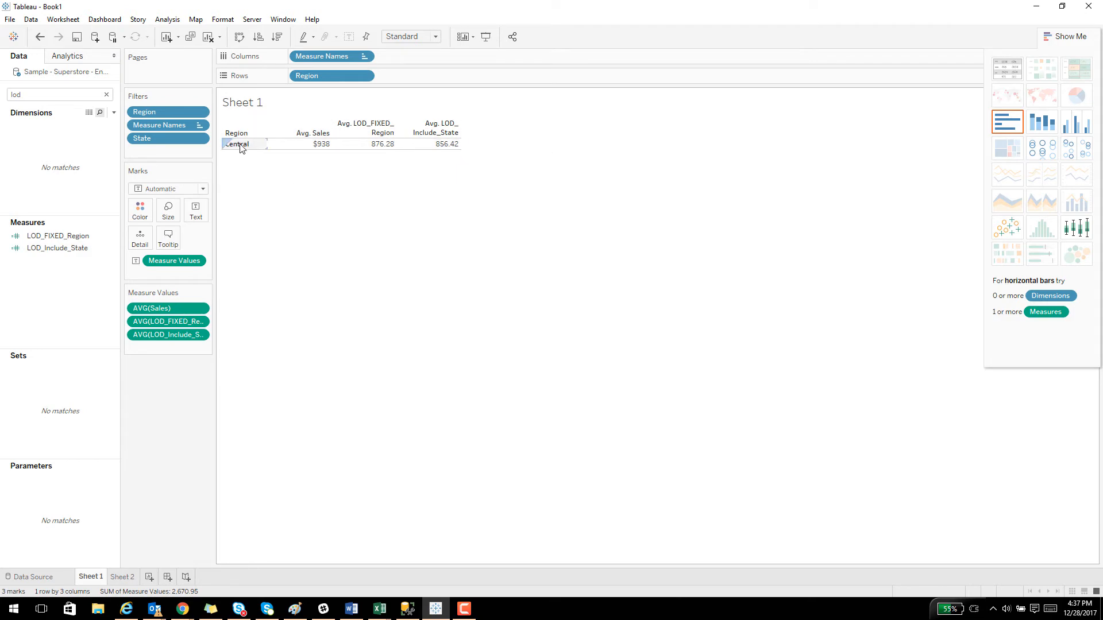
pyautogui.click(64, 249)
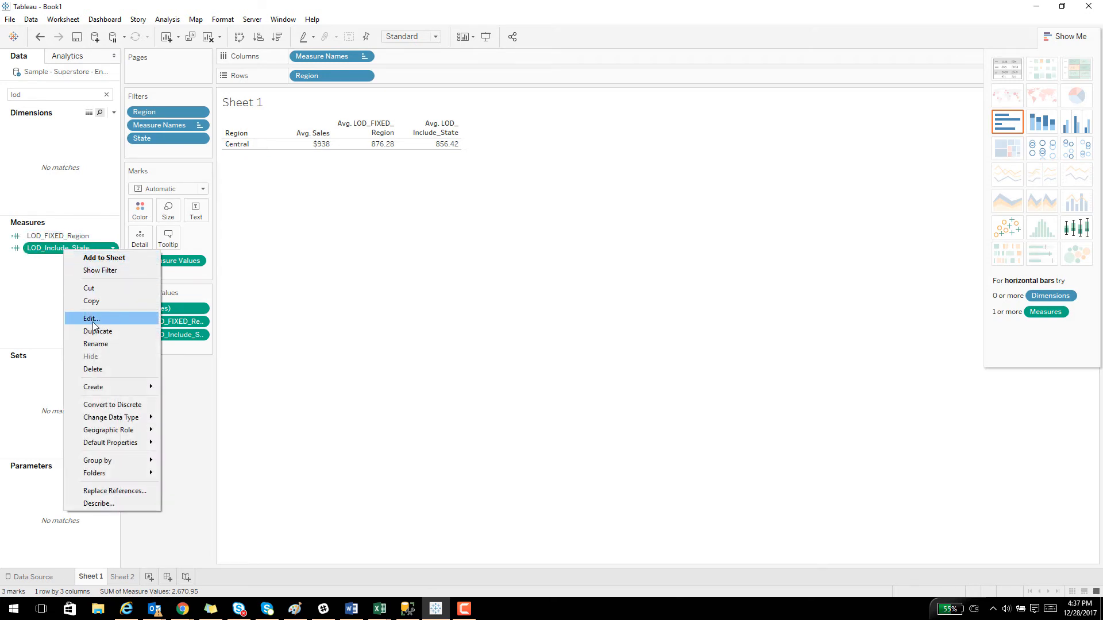
pyautogui.click(92, 318)
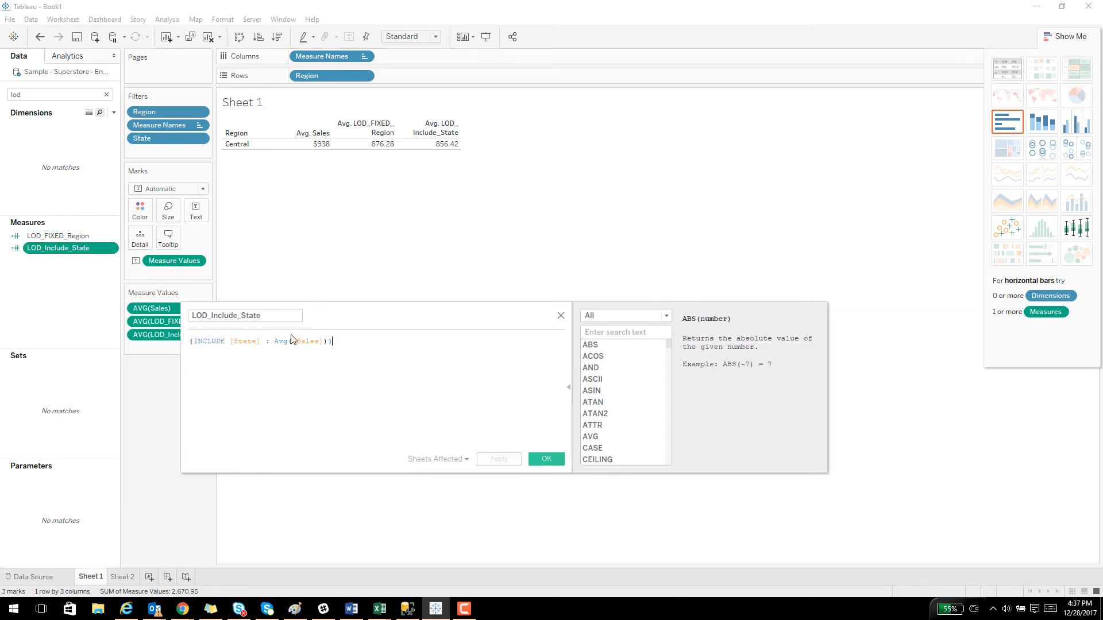
pyautogui.click(562, 317)
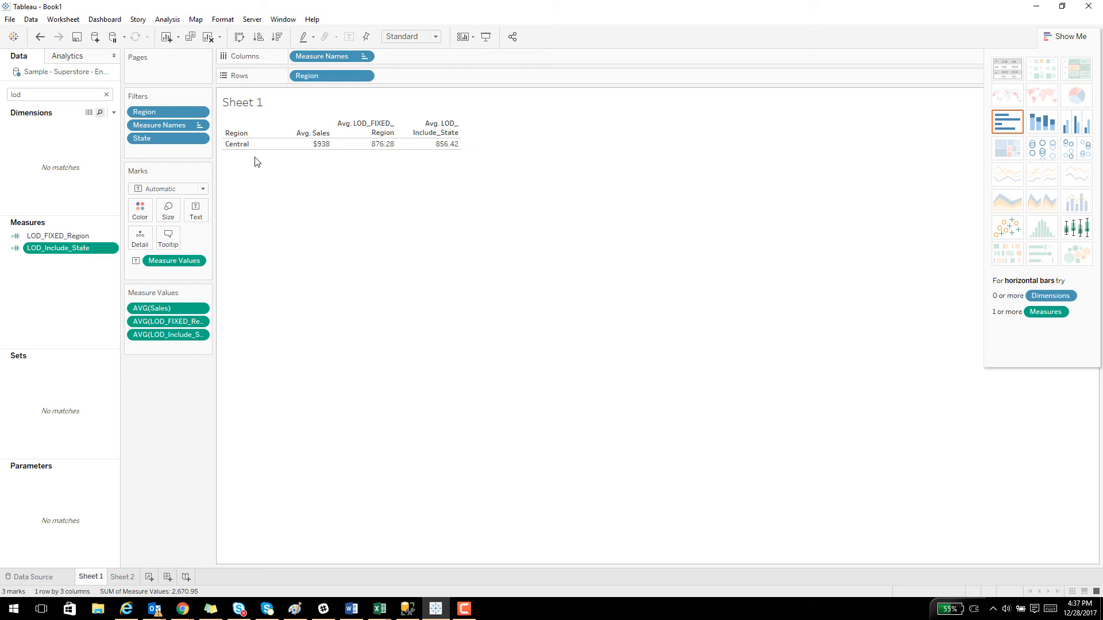
pyautogui.rightClick(65, 308)
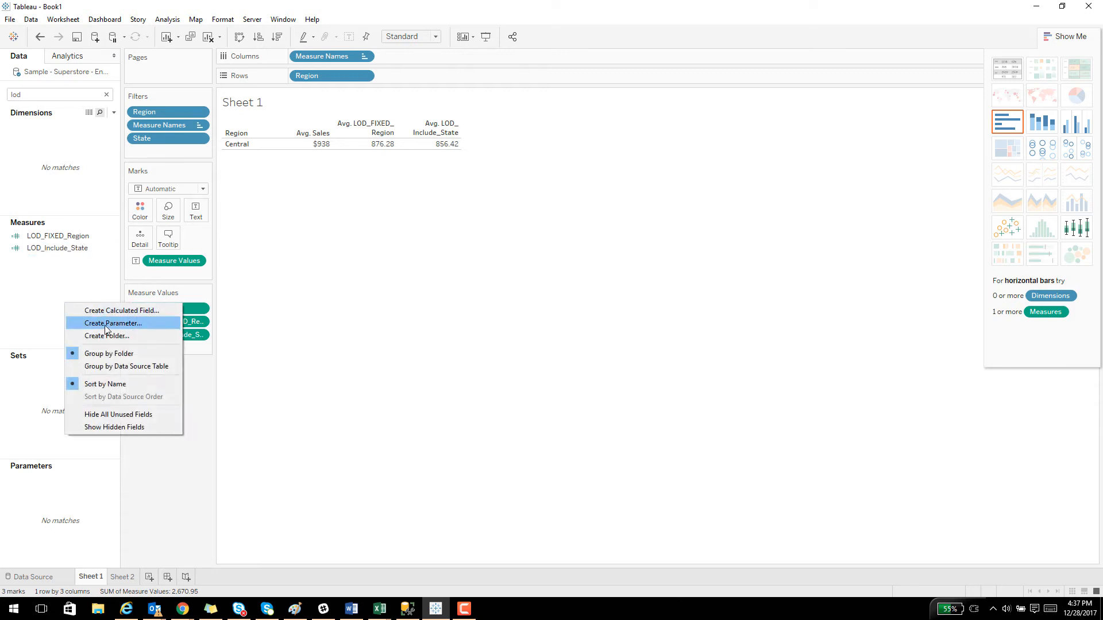
pyautogui.click(107, 313)
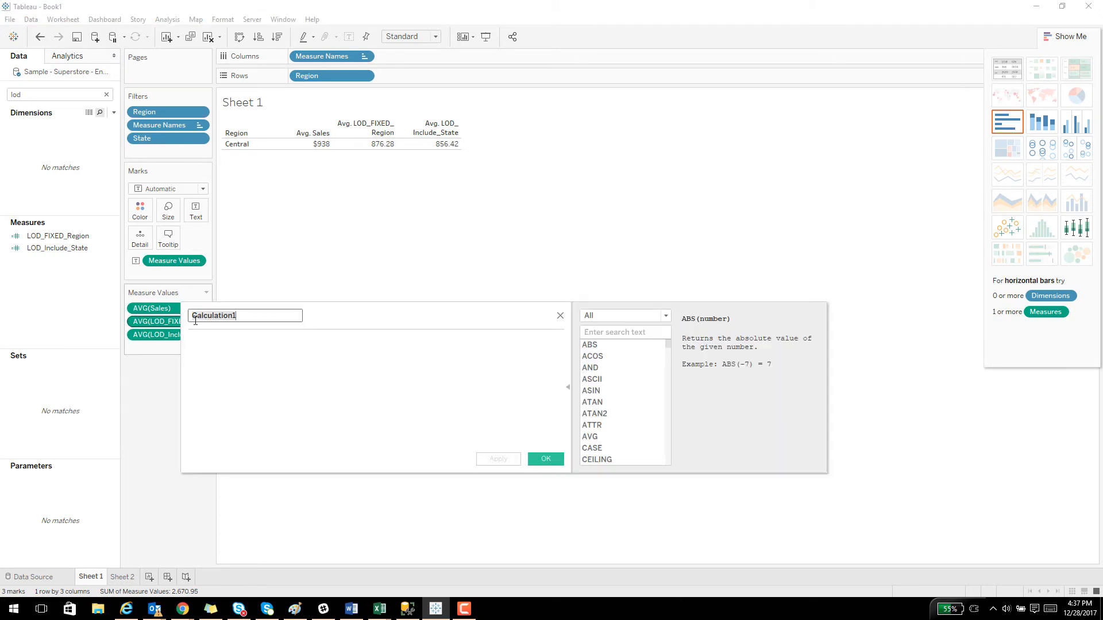
pyautogui.click(560, 316)
# Search the data fields for "sta" and add State back to the rows after Region.
pyautogui.click(47, 96)
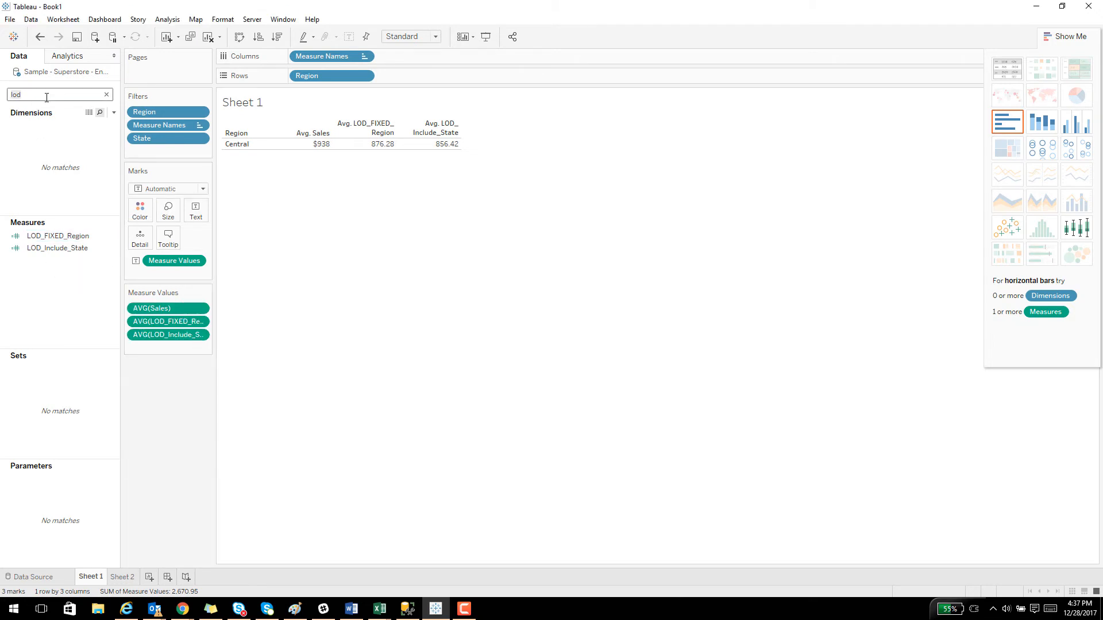
pyautogui.press('BackSpace')
pyautogui.press('BackSpace')
pyautogui.press('BackSpace')
pyautogui.write('sta')
pyautogui.moveTo(52, 150); pyautogui.dragTo(265, 144)
# Search the data fields for "city" and add City to the rows after State.
pyautogui.click(47, 96)
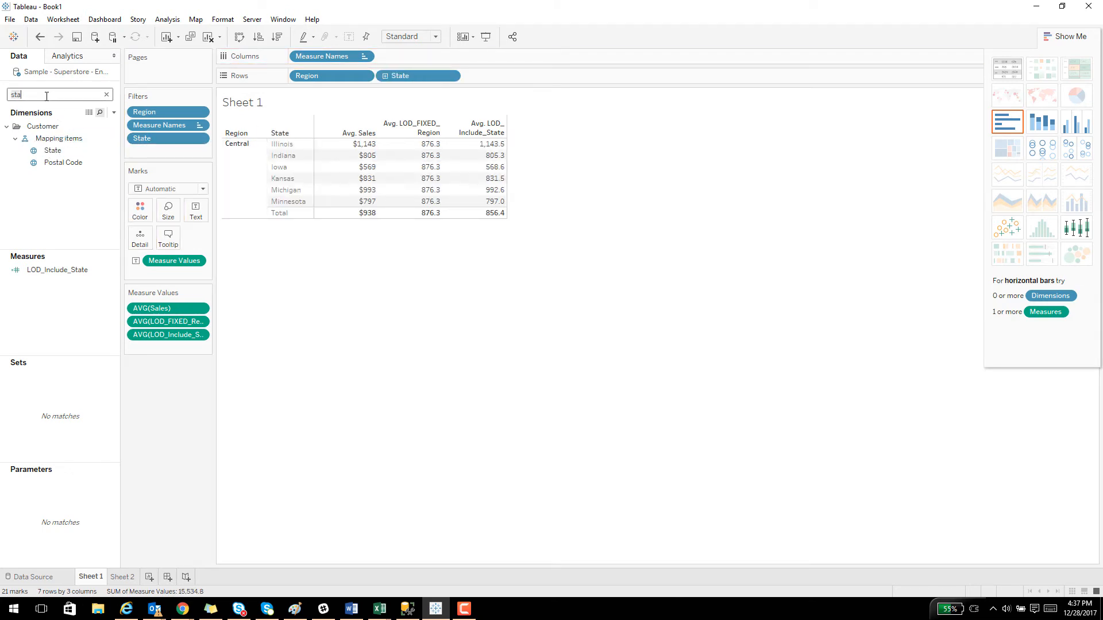
pyautogui.write('city')
pyautogui.moveTo(51, 151); pyautogui.dragTo(311, 147)
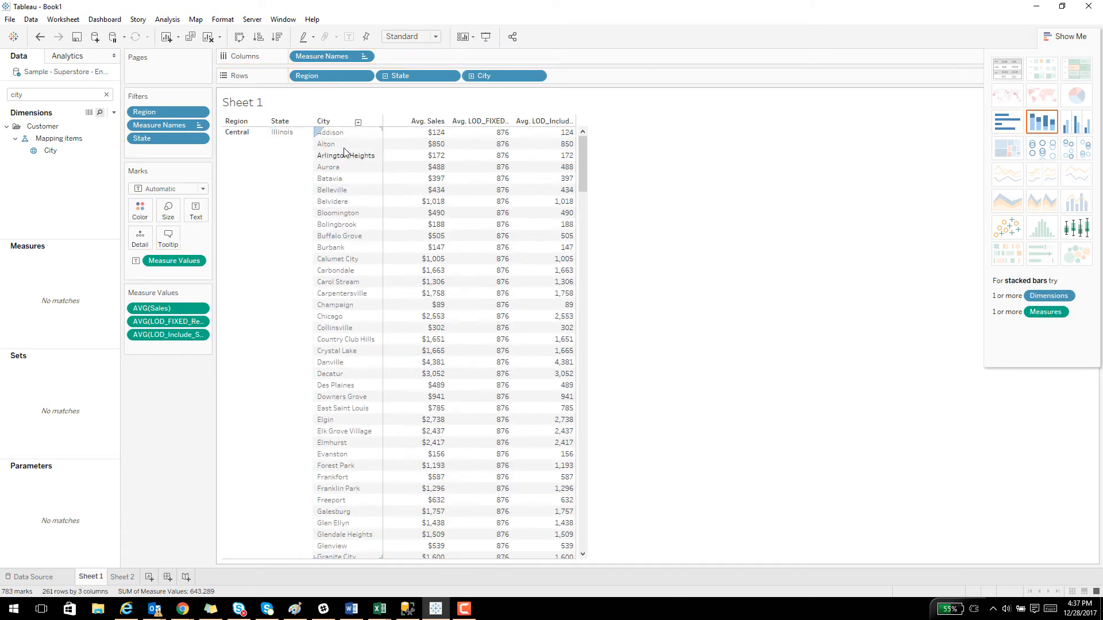
# Keep only the cities Addison through Champaign in the table and exclude the Indiana and Minnesota rows.
pyautogui.click(341, 134)
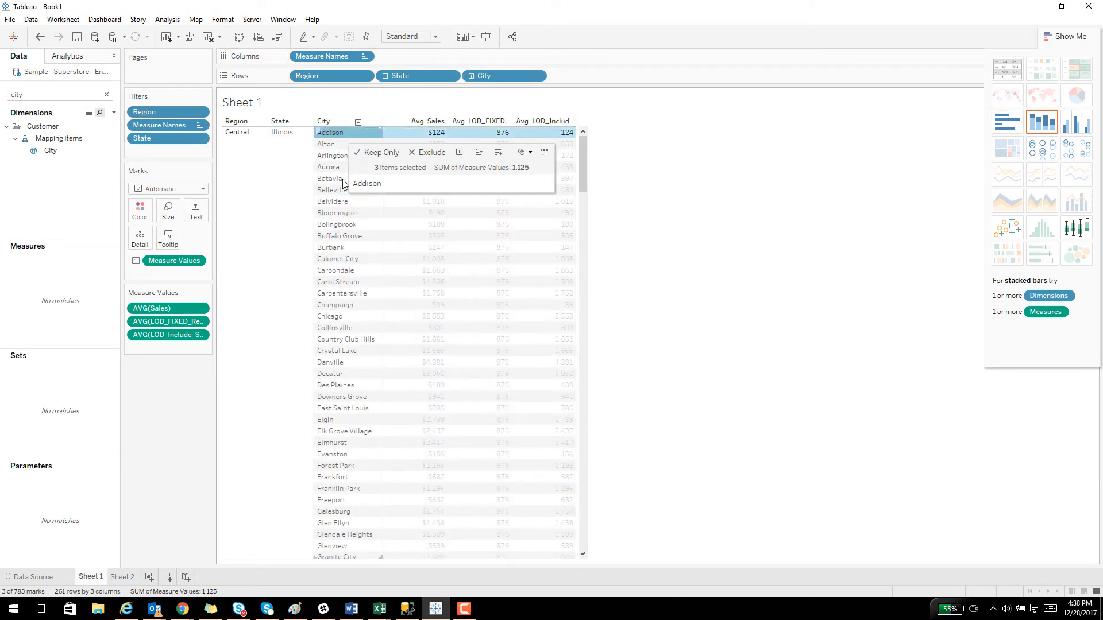
pyautogui.keyDown('shift'); pyautogui.click(345, 305); pyautogui.keyUp('shift')
pyautogui.click(399, 325)
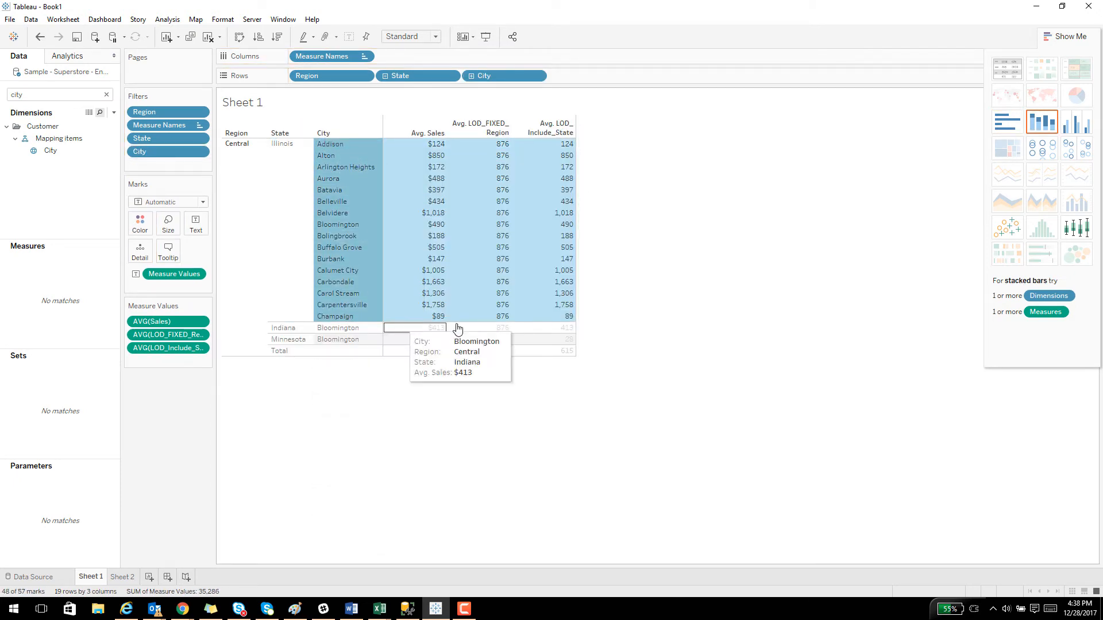
pyautogui.click(285, 326)
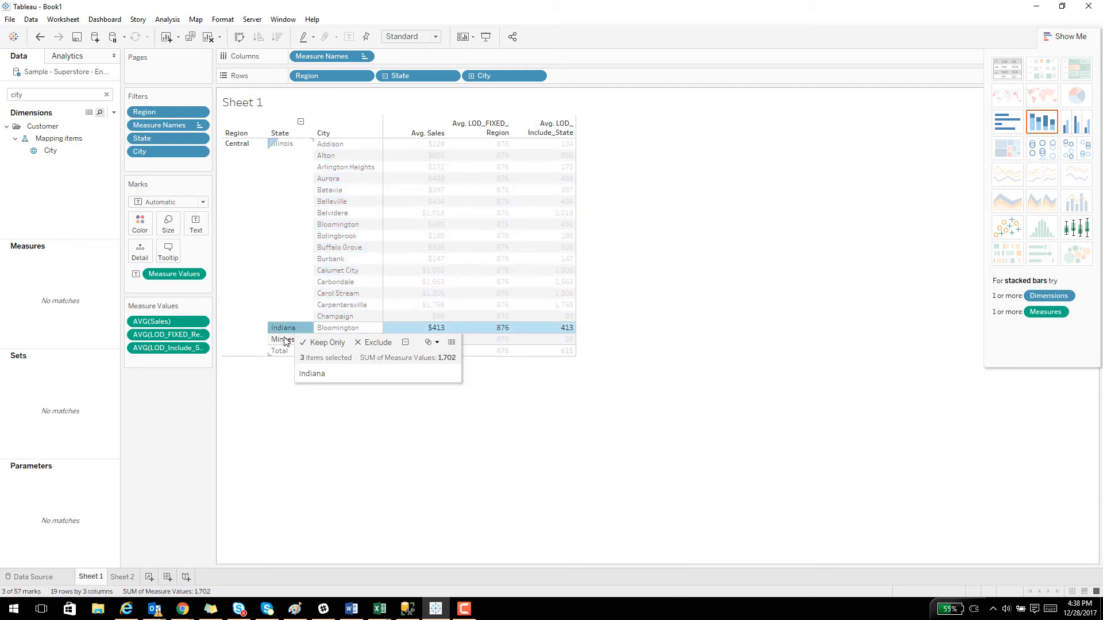
pyautogui.keyDown('ctrl'); pyautogui.click(283, 338); pyautogui.keyUp('ctrl')
pyautogui.click(377, 357)
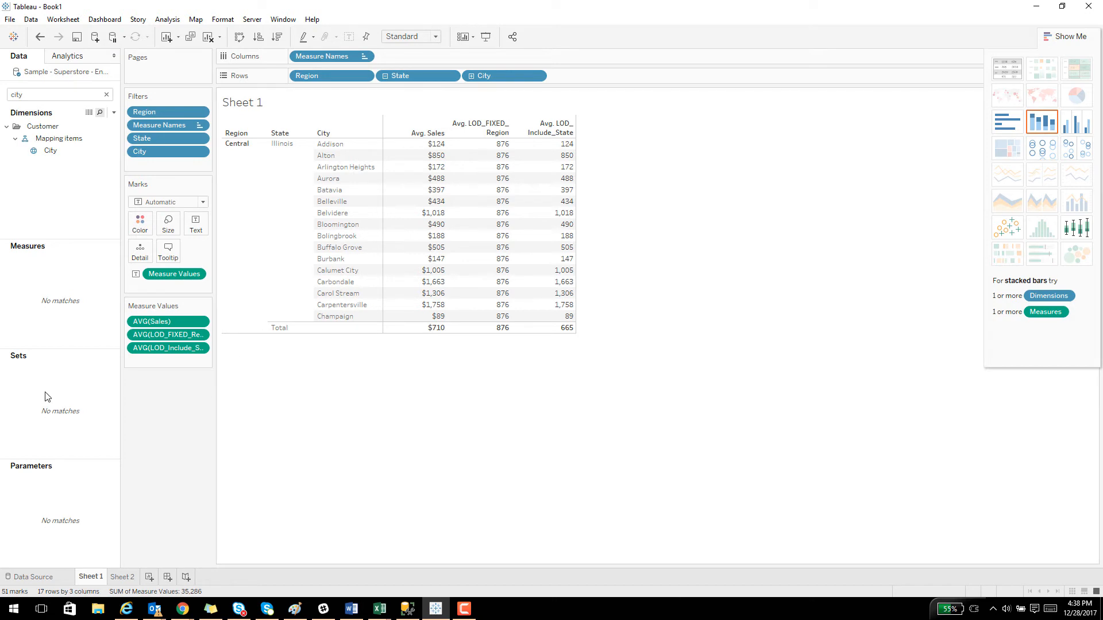
# Search the data fields for "lod" and create a calculated field named LOD_Exclude_City.
pyautogui.click(17, 96)
pyautogui.press('BackSpace')
pyautogui.press('BackSpace')
pyautogui.press('BackSpace')
pyautogui.press('BackSpace')
pyautogui.write('lod')
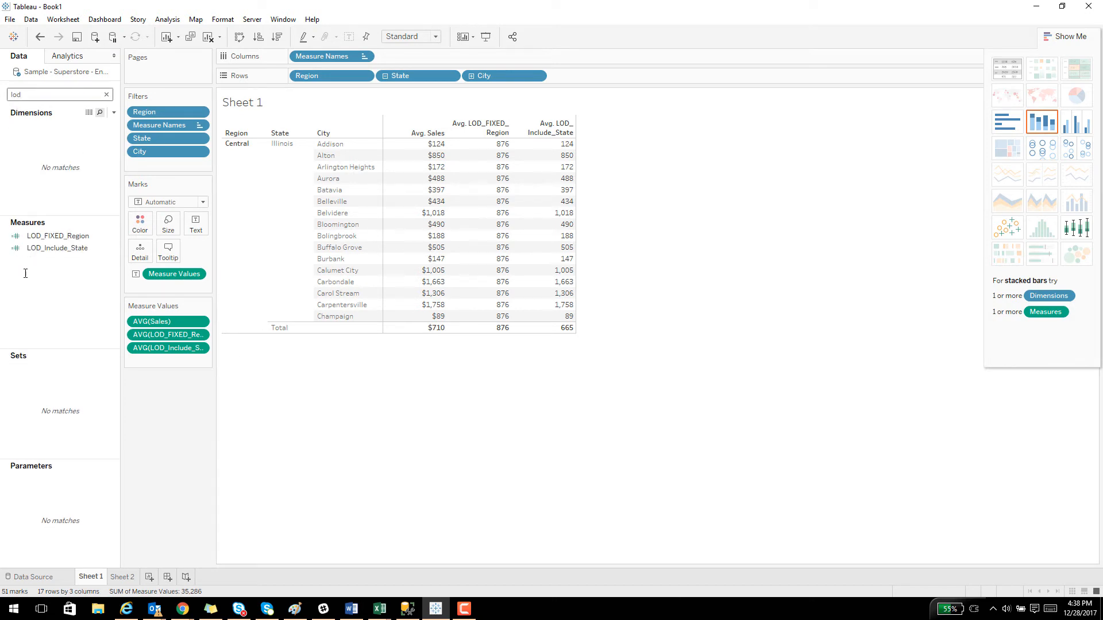
pyautogui.rightClick(33, 291)
pyautogui.click(88, 300)
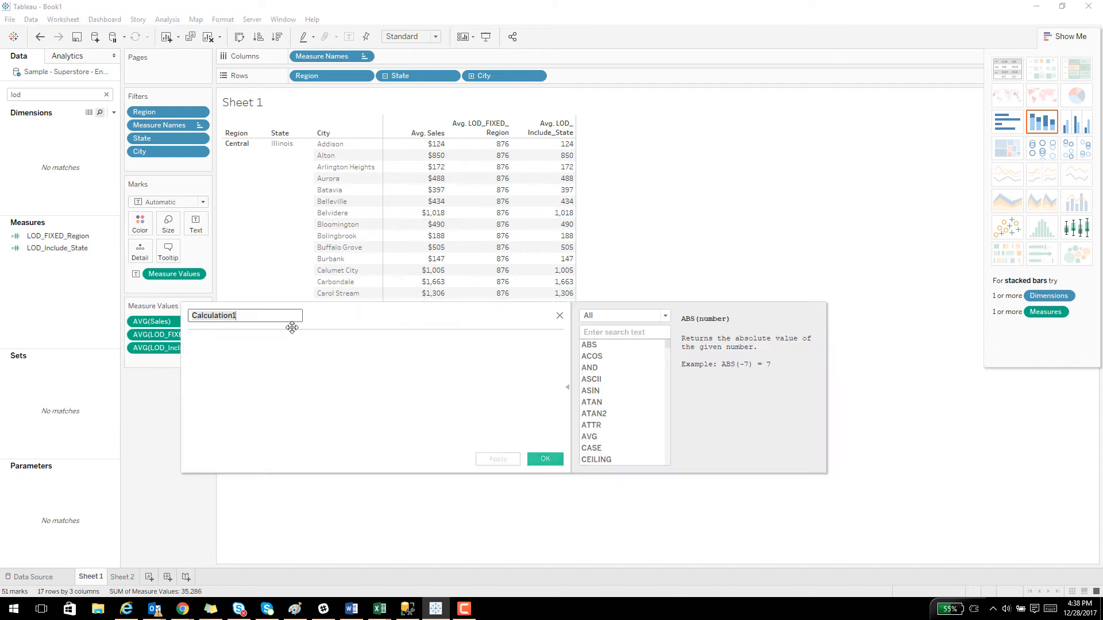
pyautogui.write('LOD_Exclude_')
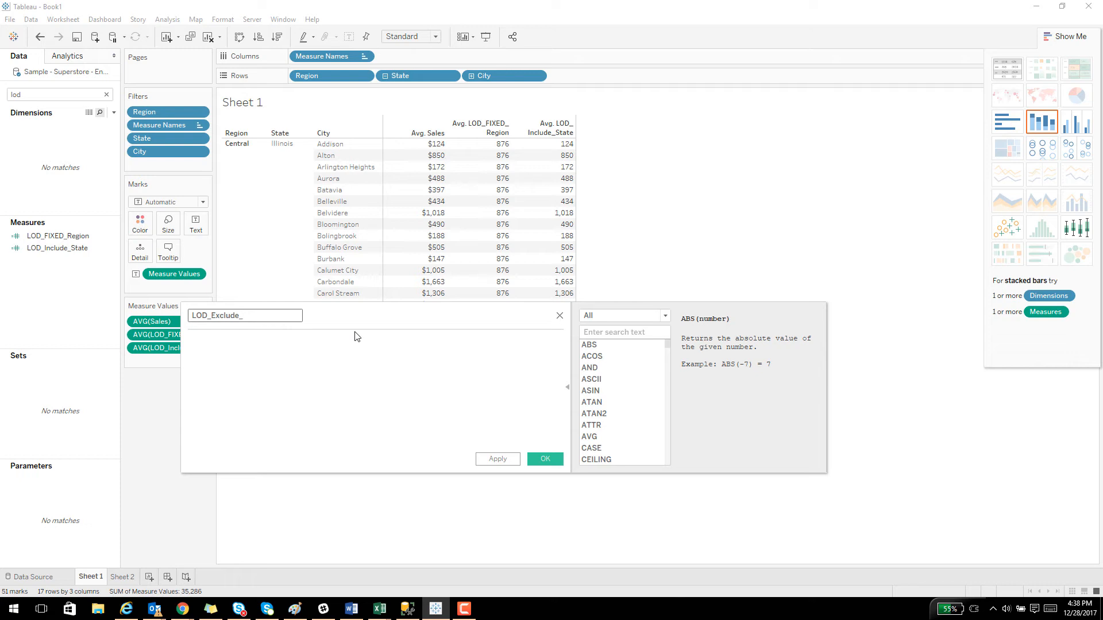
pyautogui.write('City')
pyautogui.press('Tab')
# Enter the formula {EXCLUDE [City] : AVG([Sales])} and save the calculated field.
pyautogui.write('{EXLCU')
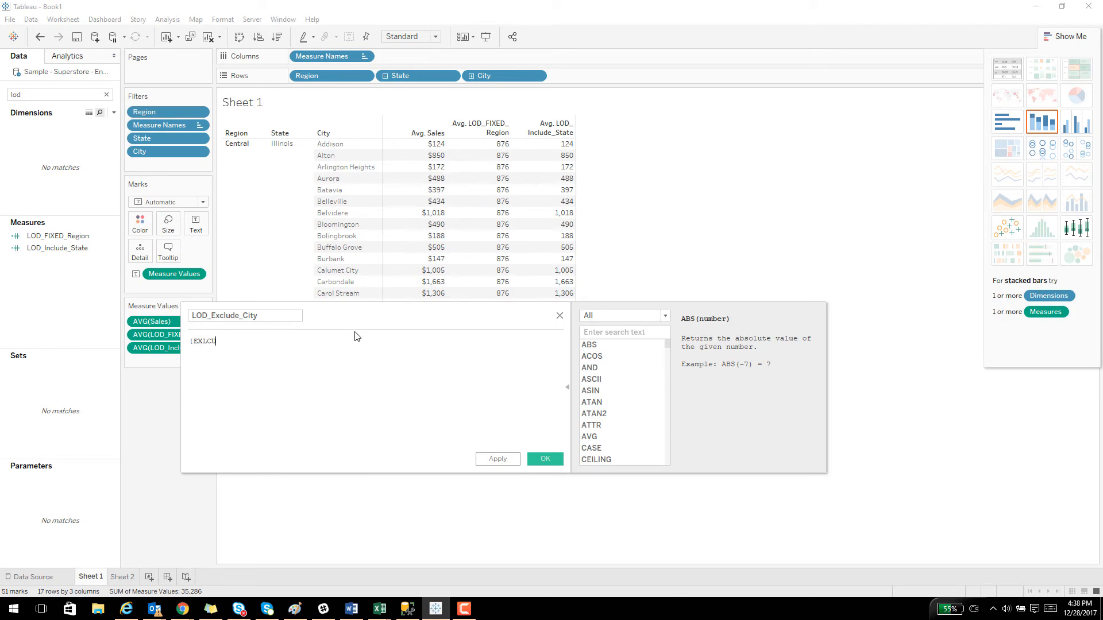
pyautogui.press('BackSpace')
pyautogui.press('BackSpace')
pyautogui.press('BackSpace')
pyautogui.write('CL')
pyautogui.press('Return')
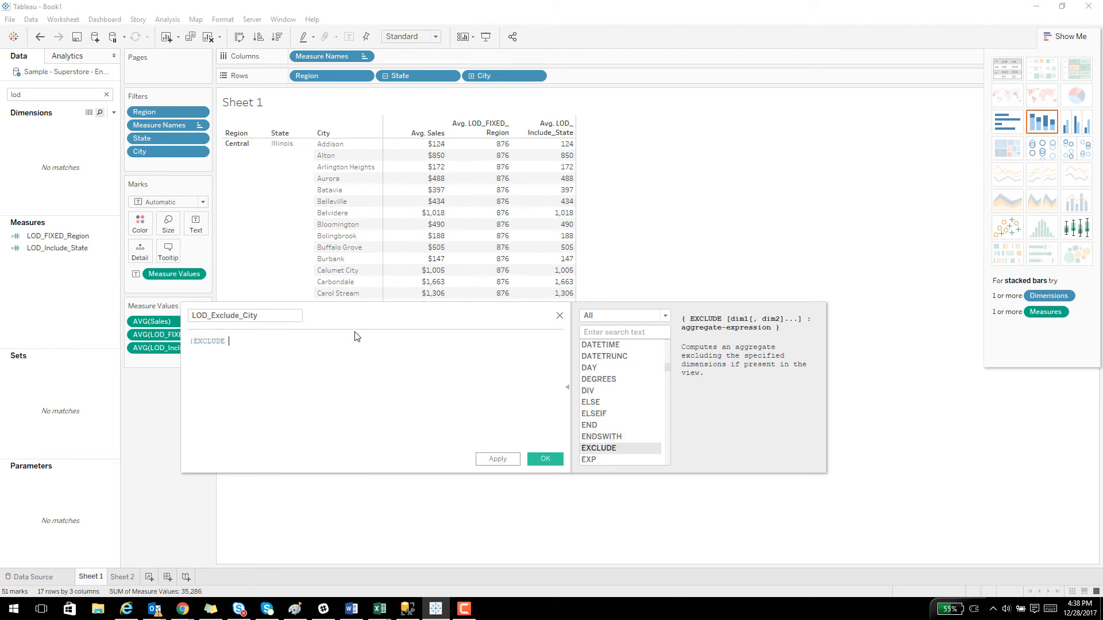
pyautogui.write('[City')
pyautogui.press('Return')
pyautogui.write('AV')
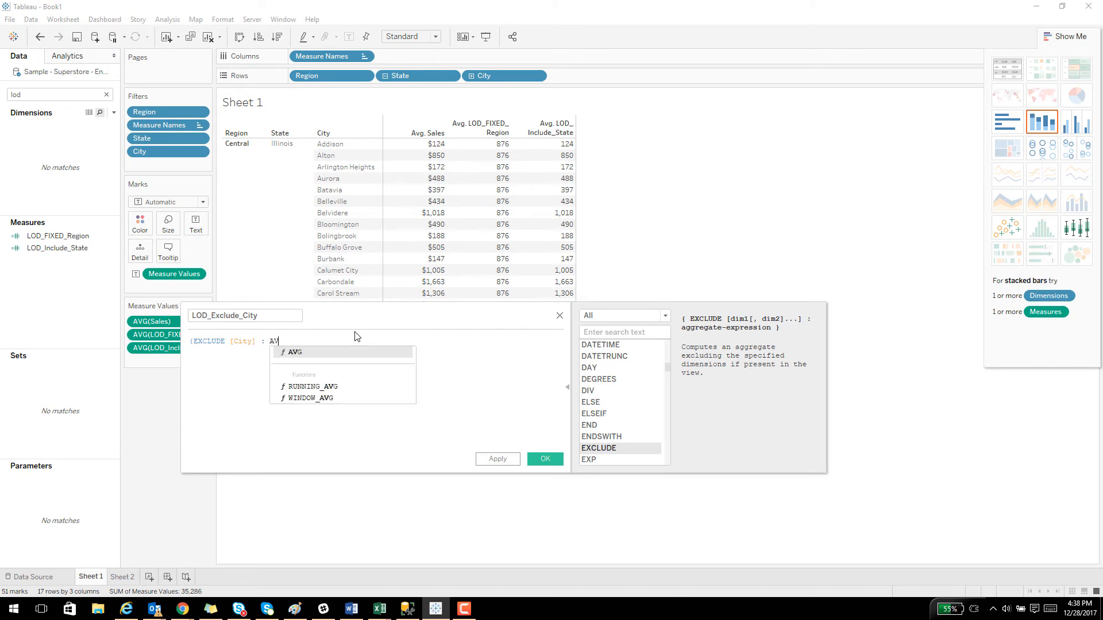
pyautogui.write('G([Sal')
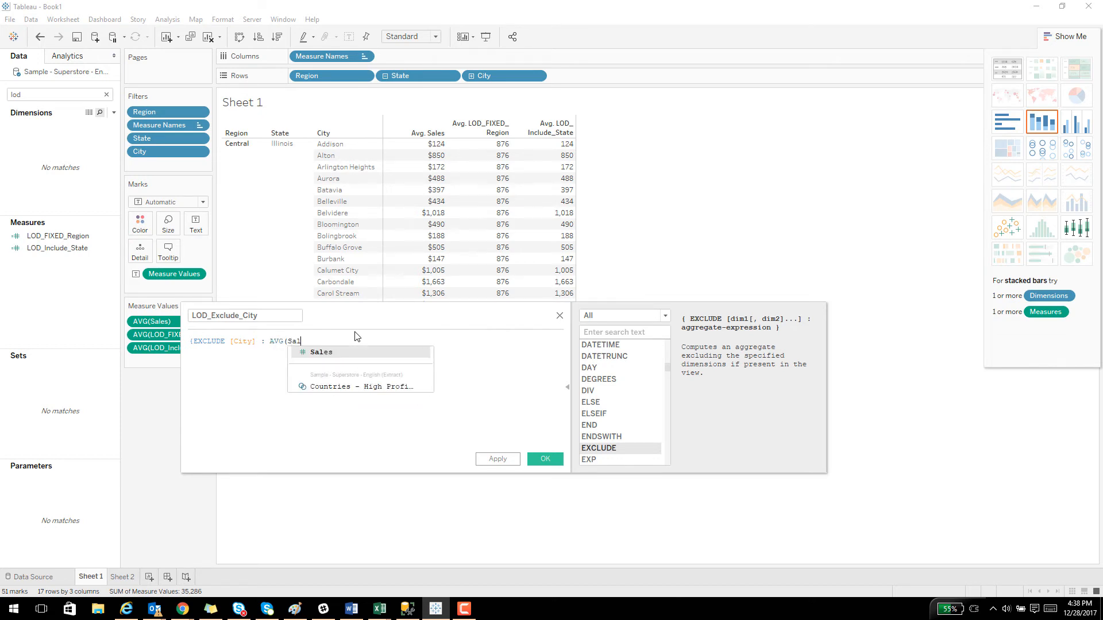
pyautogui.press('Return')
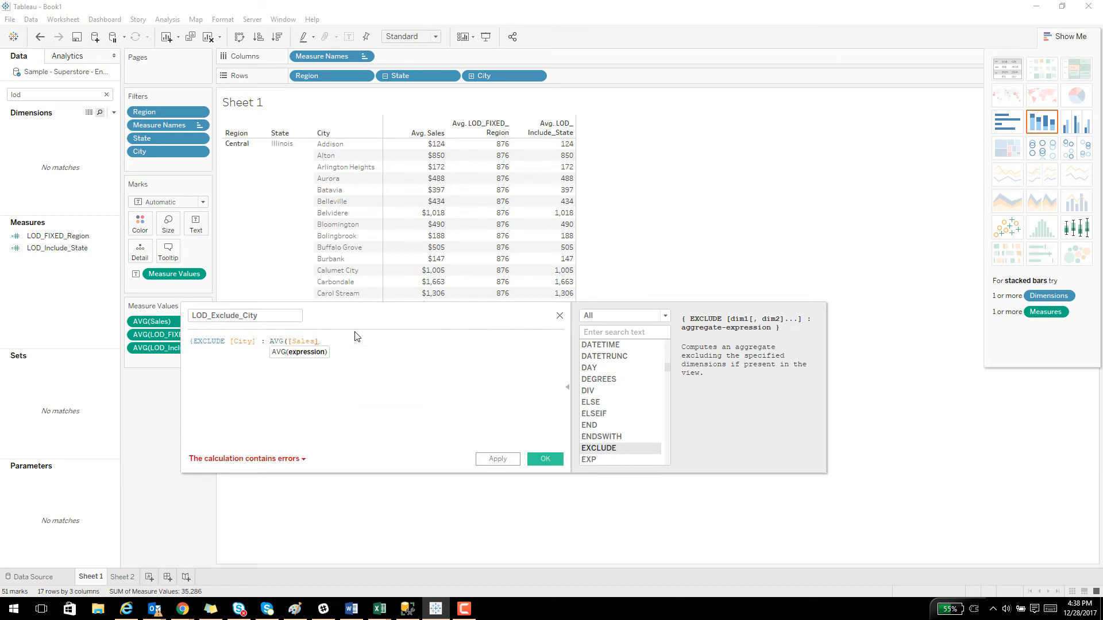
pyautogui.write(')}')
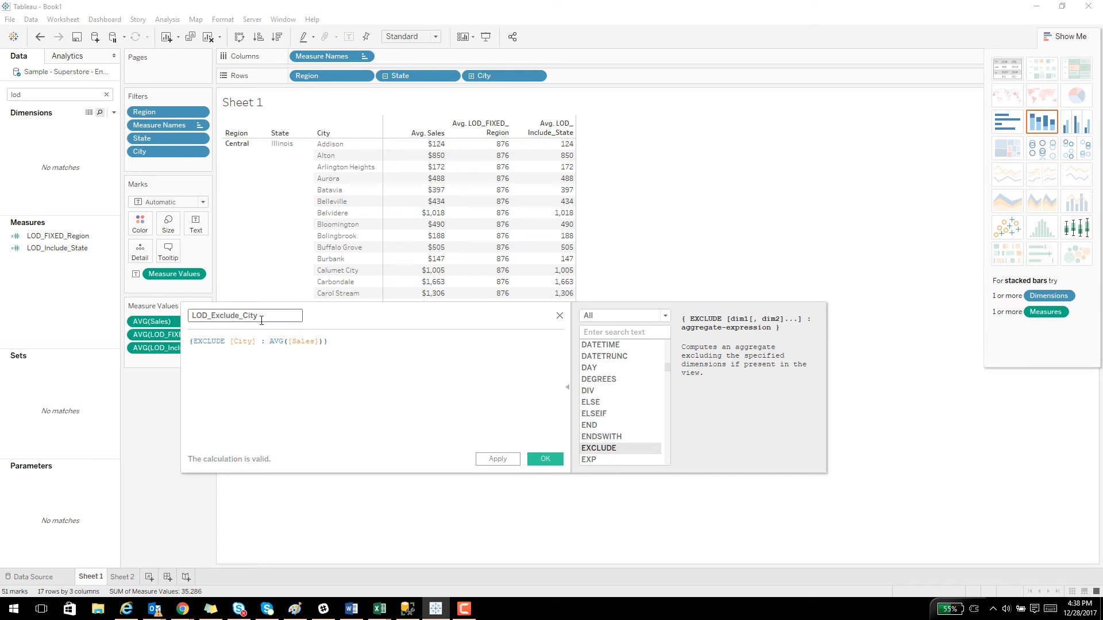
pyautogui.click(545, 458)
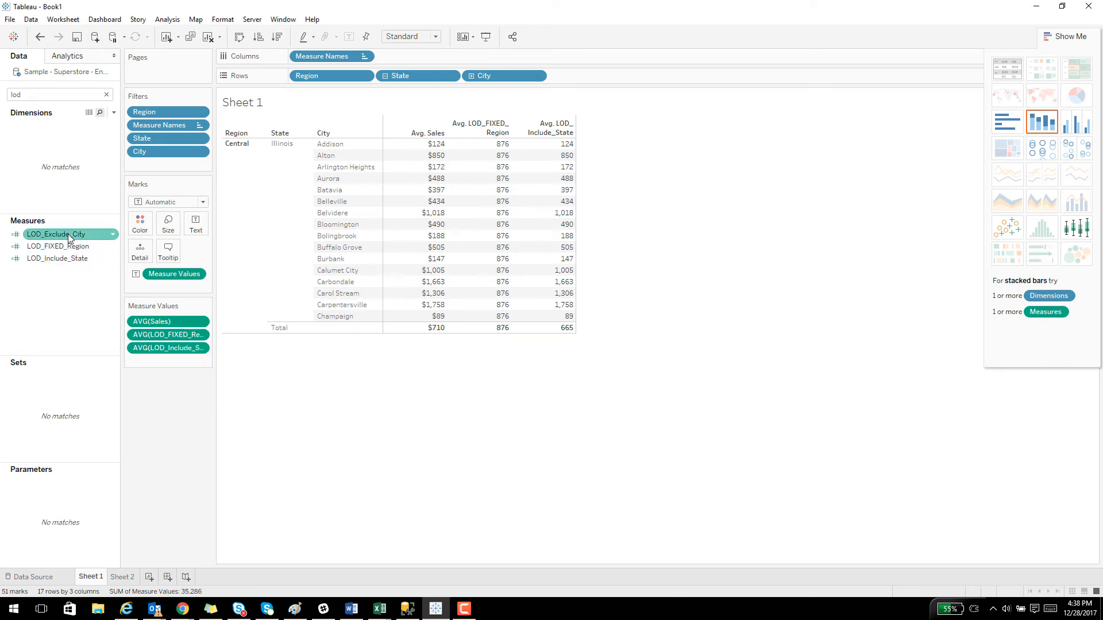
# Add LOD_Exclude_City to the table, aggregate it as an average, and place it after LOD_Include_State.
pyautogui.moveTo(69, 238); pyautogui.dragTo(534, 231)
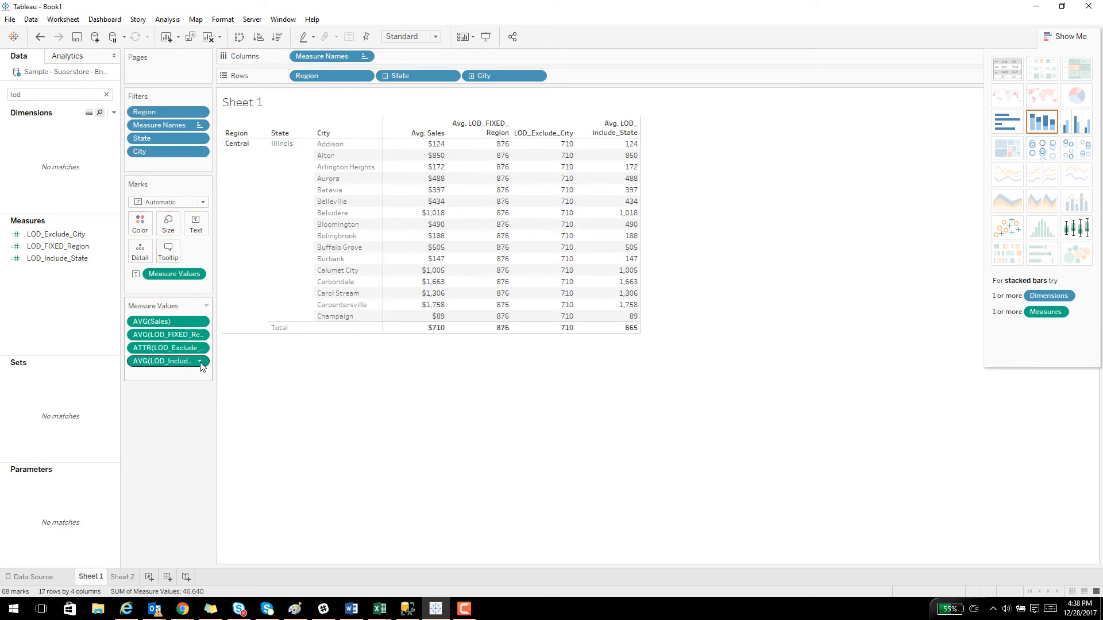
pyautogui.click(200, 348)
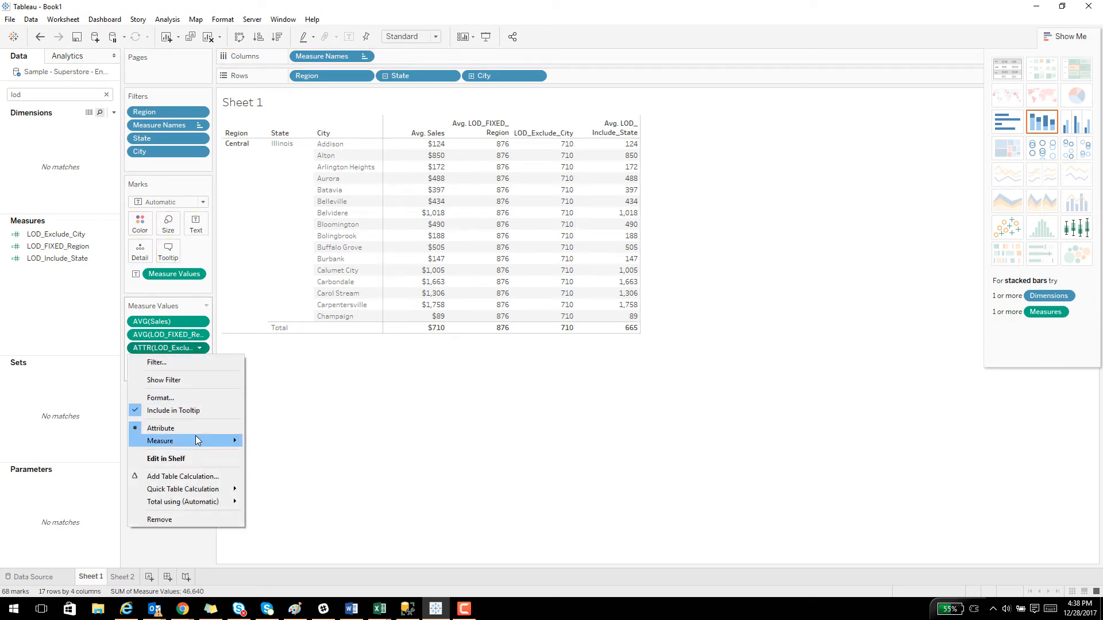
pyautogui.moveTo(195, 440)
pyautogui.click(270, 453)
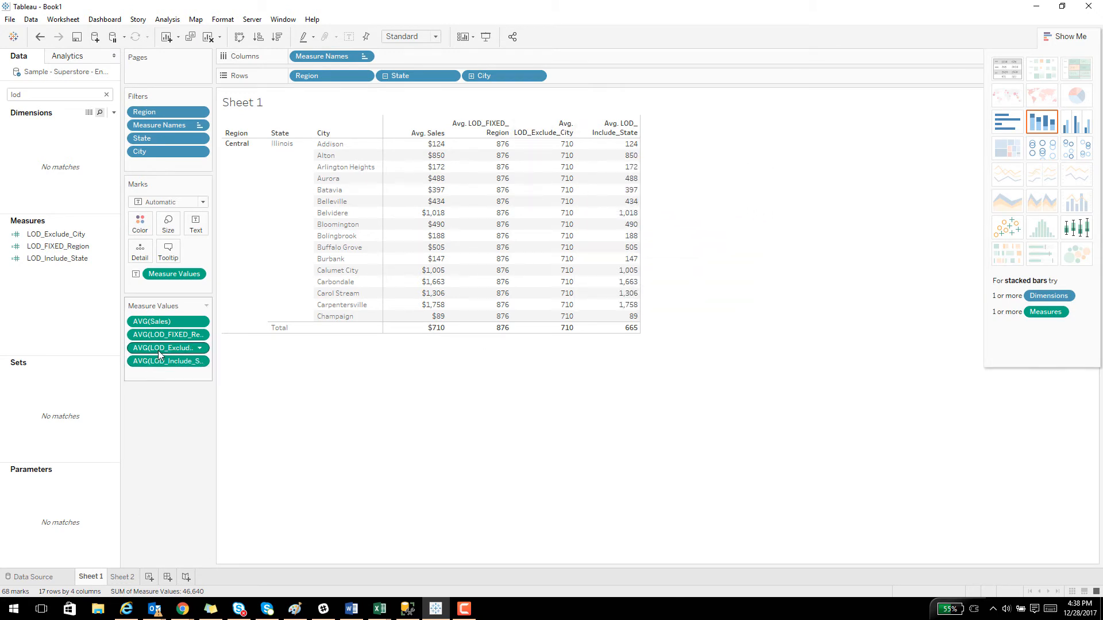
pyautogui.moveTo(159, 352); pyautogui.dragTo(156, 368)
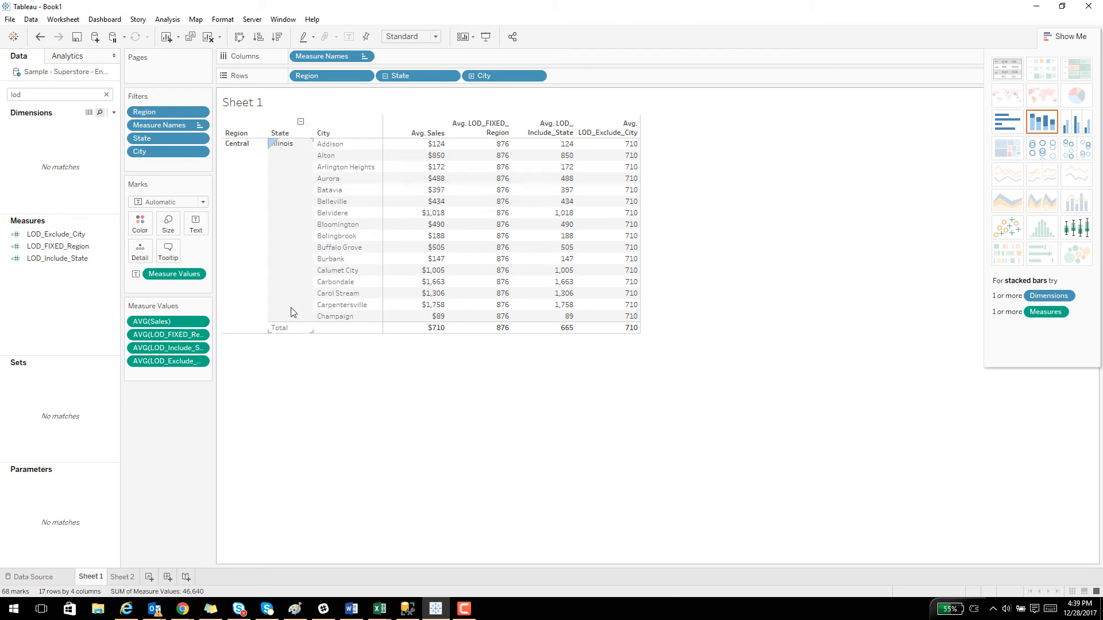
# Remove City from the rows to compare the measures by state, search for "city", and add City back after State.
pyautogui.moveTo(481, 76); pyautogui.dragTo(81, 283)
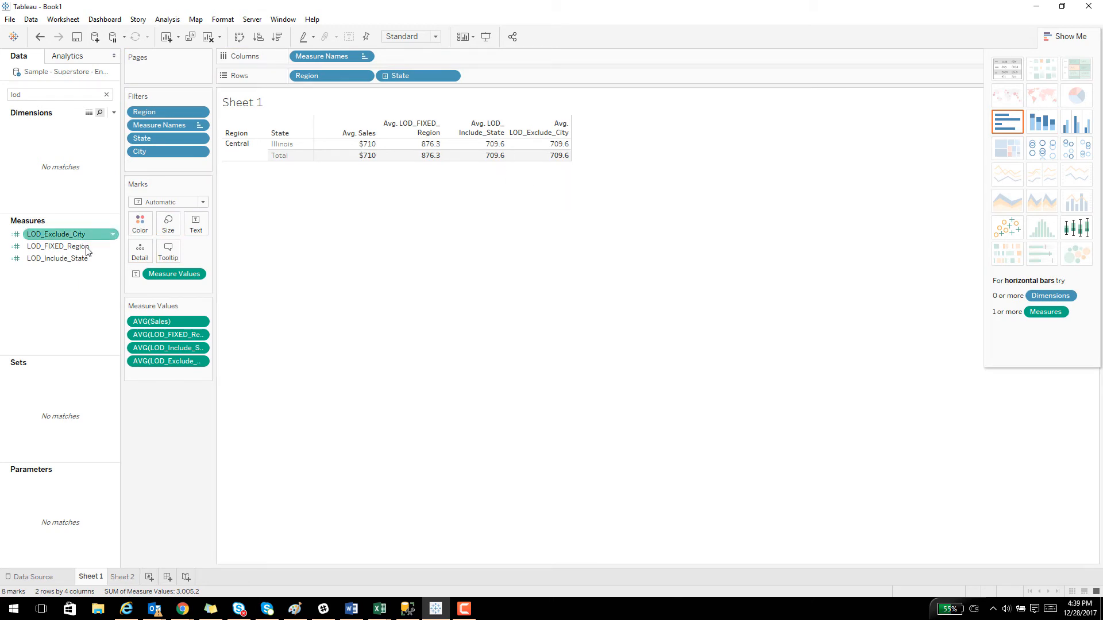
pyautogui.click(52, 96)
pyautogui.press('BackSpace')
pyautogui.press('BackSpace')
pyautogui.press('BackSpace')
pyautogui.write('city')
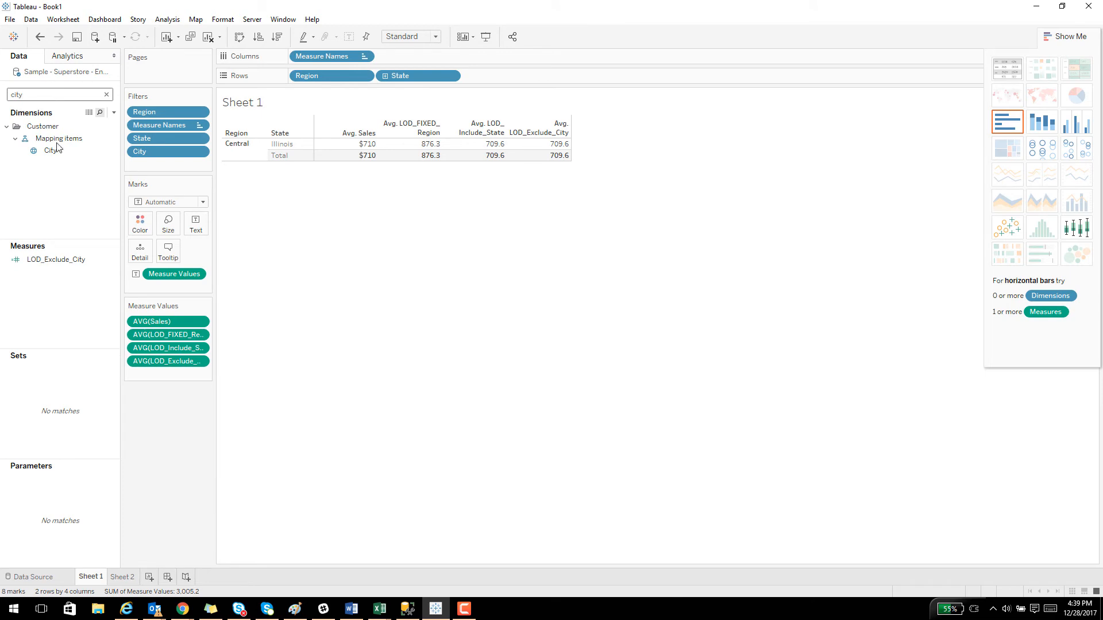
pyautogui.moveTo(54, 150); pyautogui.dragTo(509, 78)
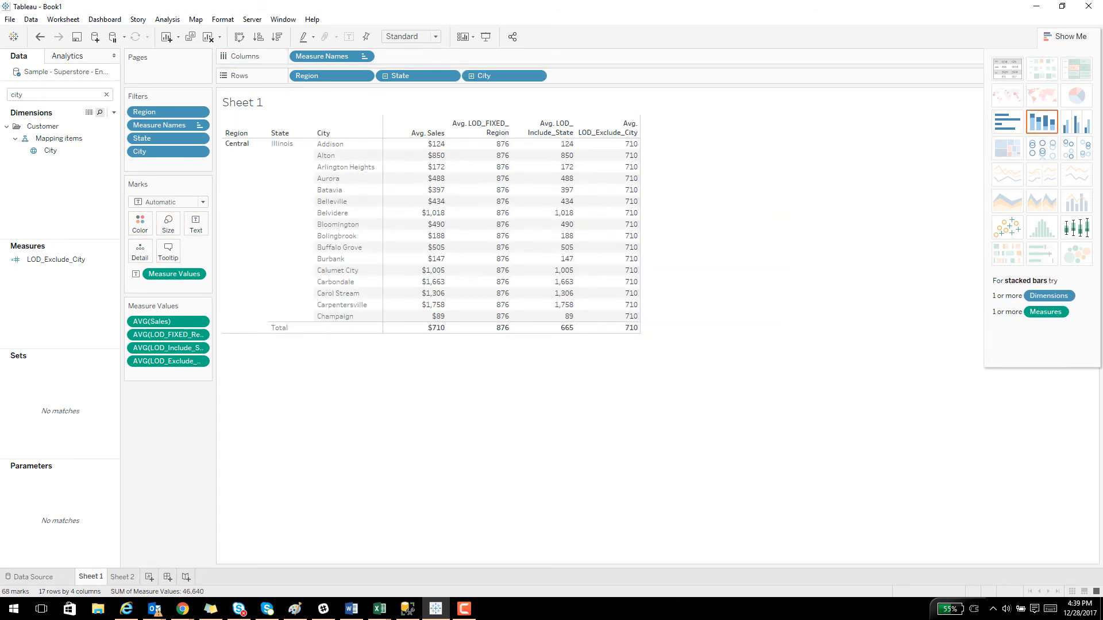
# Create a new worksheet, search the data fields for "region", and place Region on the rows.
pyautogui.hotkey('alt', 'Tab')
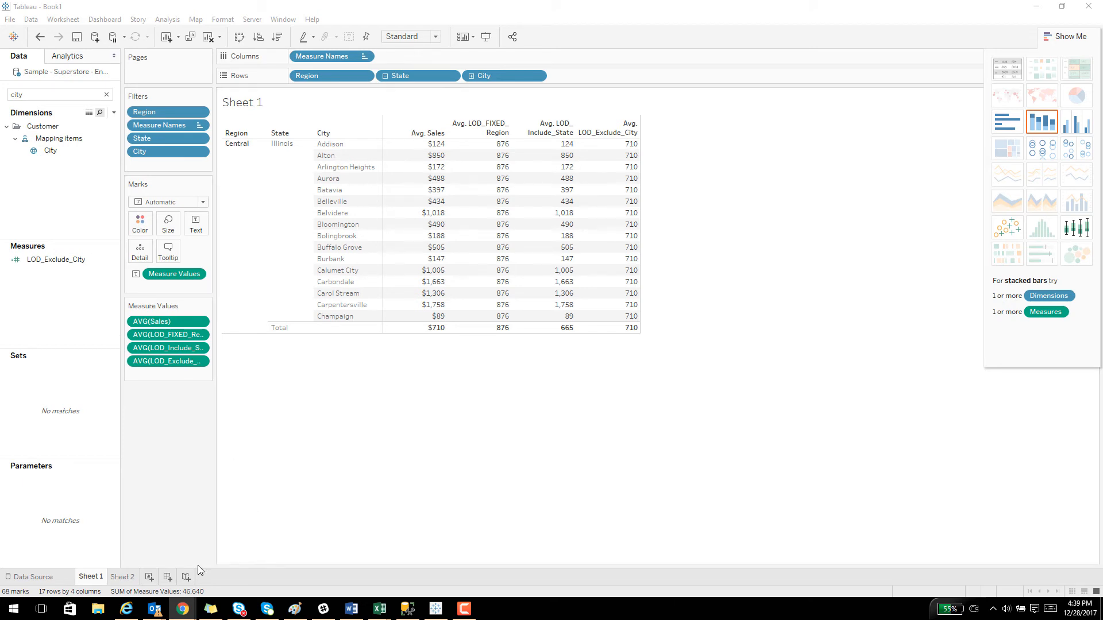
pyautogui.click(148, 577)
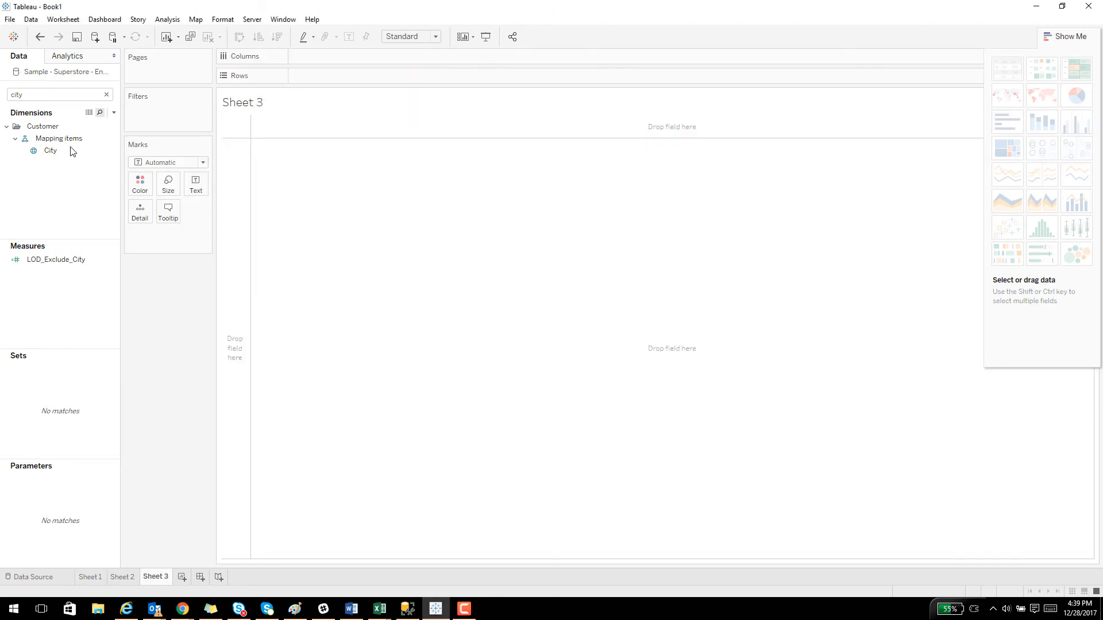
pyautogui.click(107, 94)
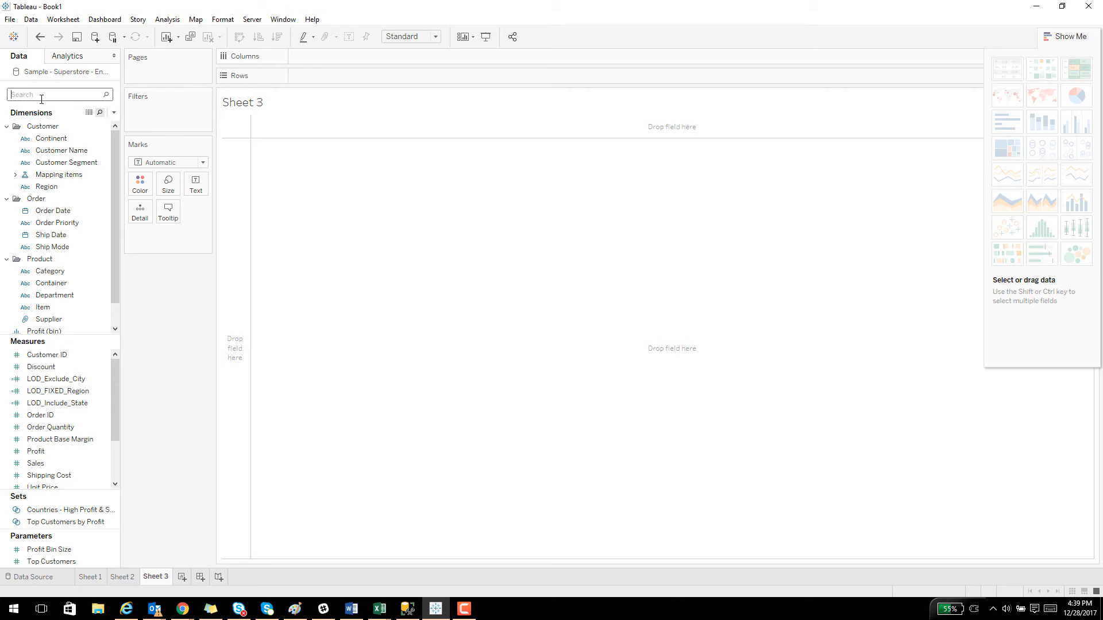
pyautogui.write('region')
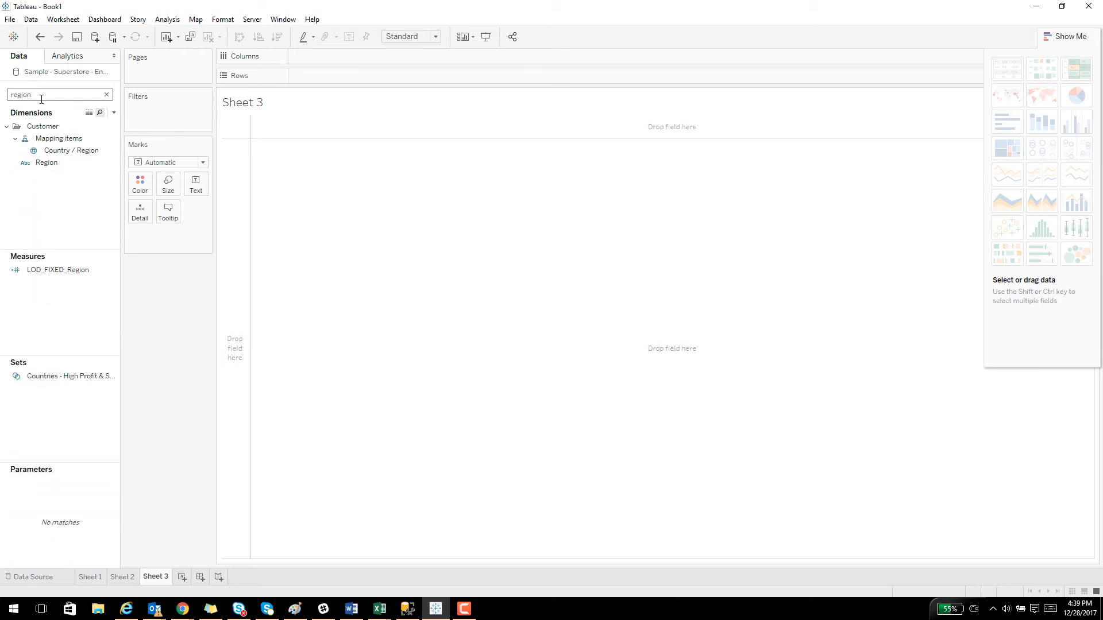
pyautogui.moveTo(49, 166); pyautogui.dragTo(233, 173)
# Search the data fields for "sales" and add Sales as the values of the region table.
pyautogui.doubleClick(57, 97)
pyautogui.press('BackSpace')
pyautogui.write('sales')
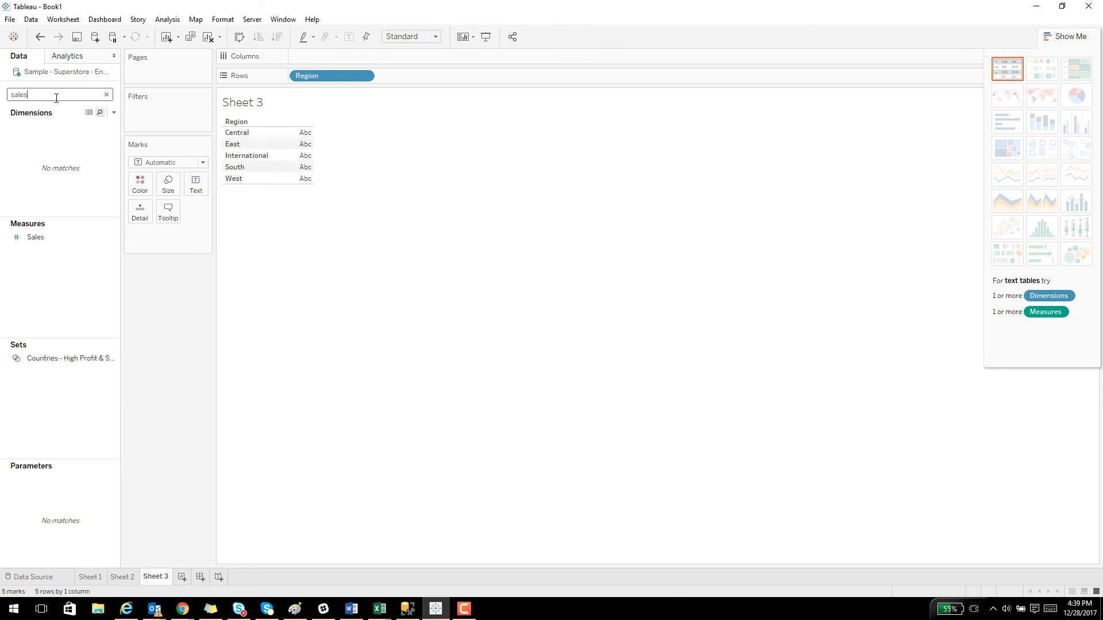
pyautogui.moveTo(35, 238); pyautogui.dragTo(297, 168)
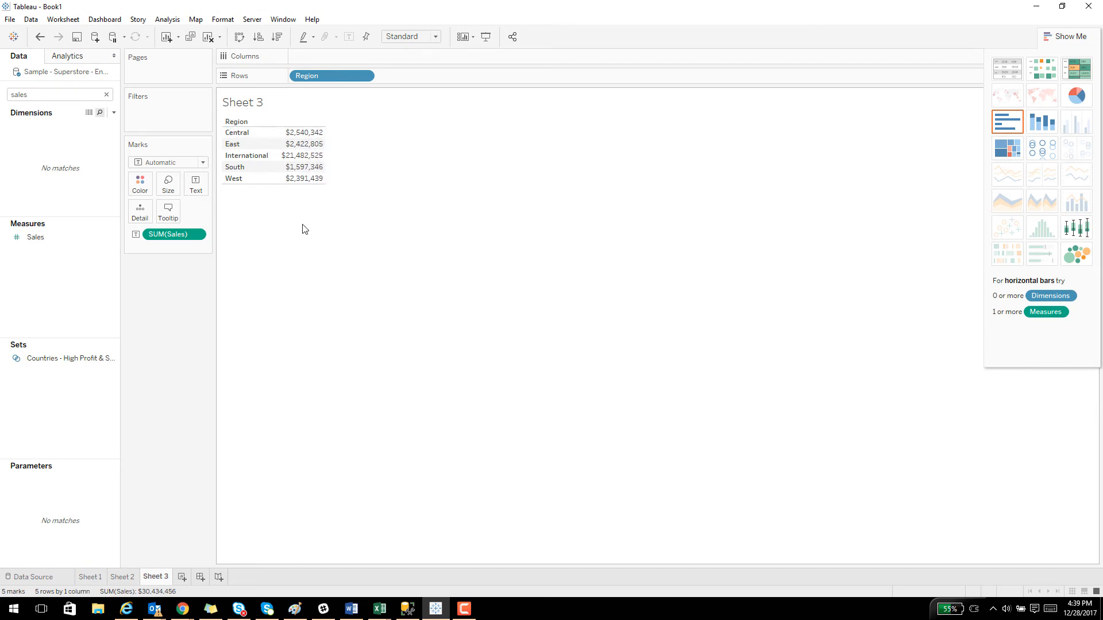
# Apply the Percent of Total quick table calculation to the Sales values.
pyautogui.click(196, 233)
pyautogui.moveTo(190, 421)
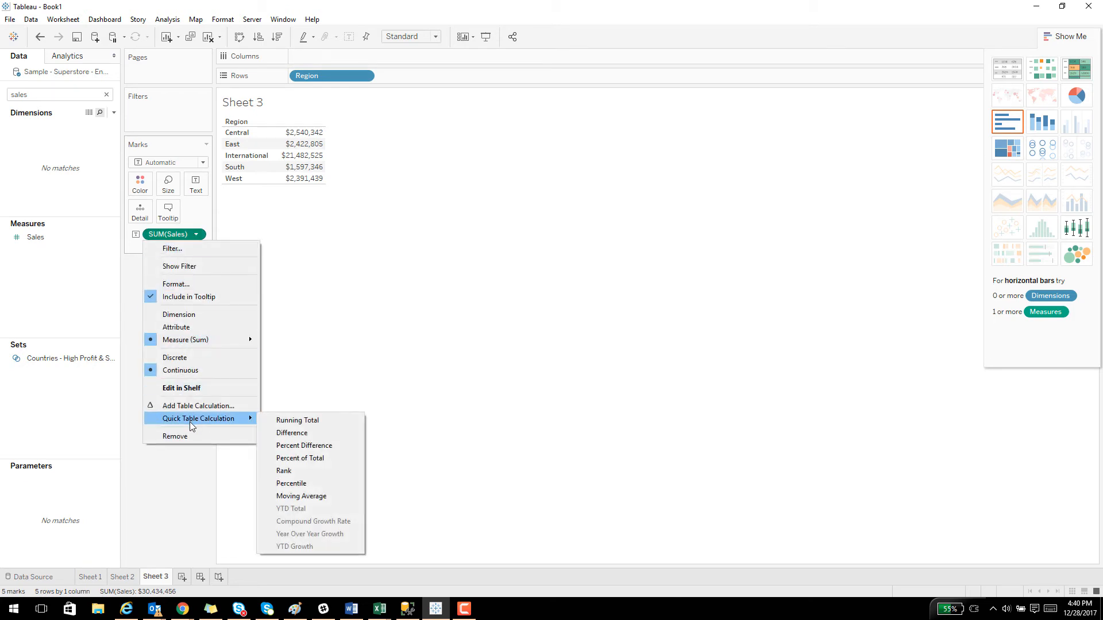
pyautogui.click(308, 458)
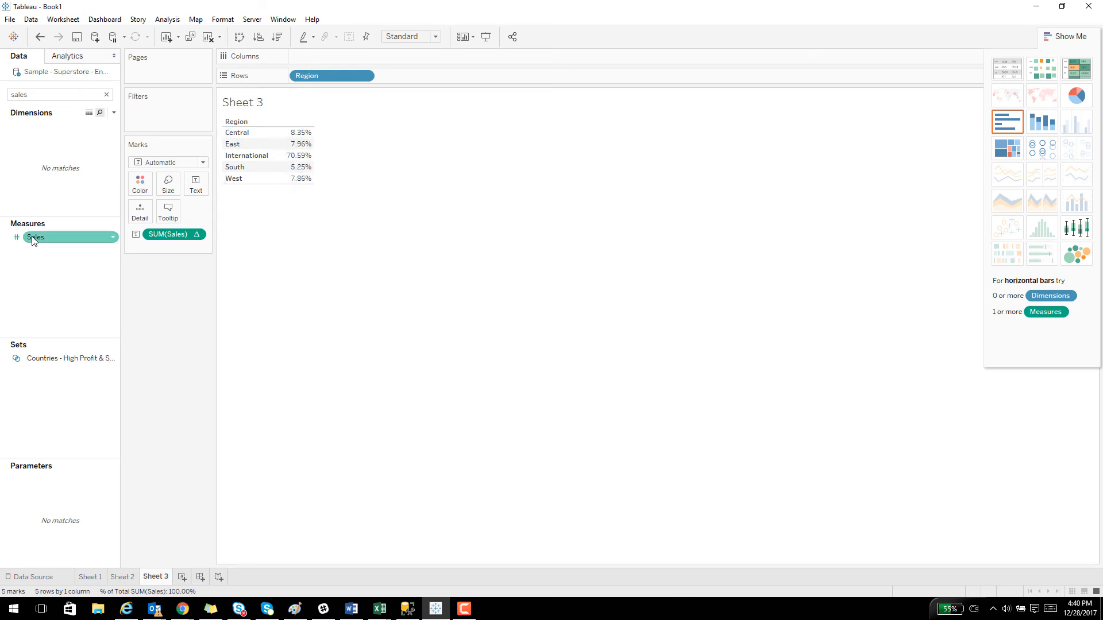
# Add plain Sales to the table as a second measure and remove the percent-of-total measure.
pyautogui.moveTo(32, 236); pyautogui.dragTo(291, 170)
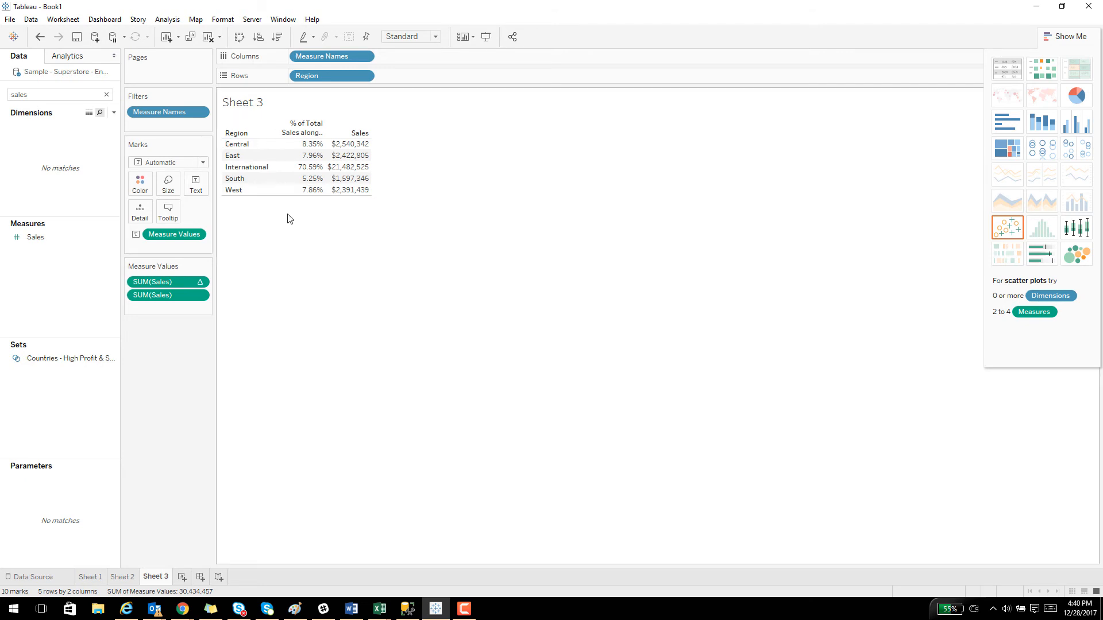
pyautogui.moveTo(182, 280); pyautogui.dragTo(77, 297)
pyautogui.click(642, 315)
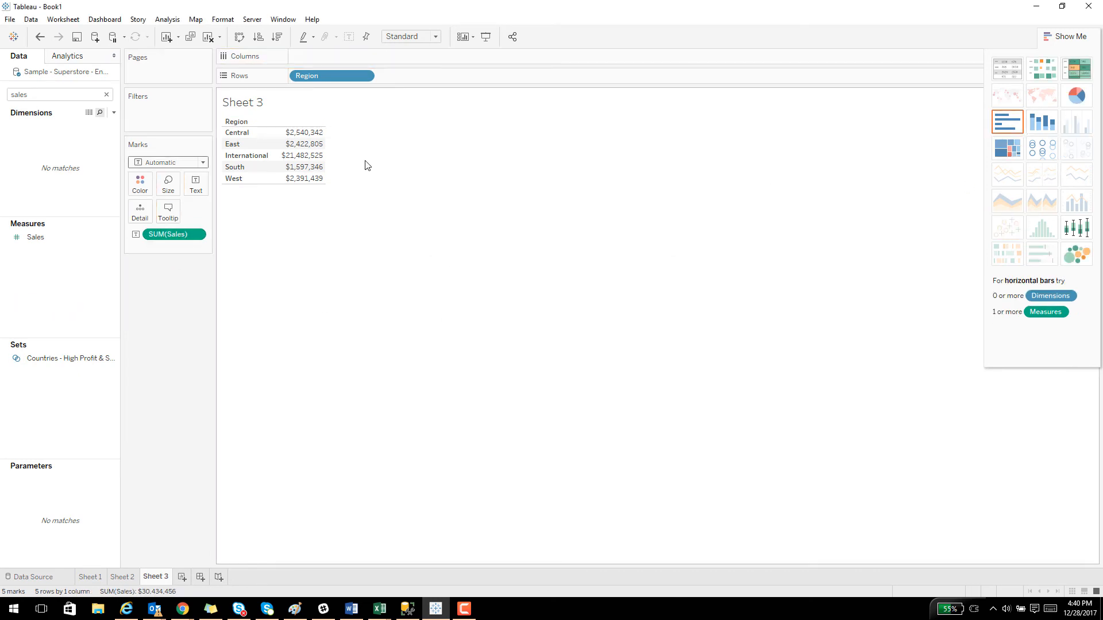
# Move Region from the rows to the columns, and clear both Sales and Region from the view.
pyautogui.moveTo(321, 74); pyautogui.dragTo(323, 53)
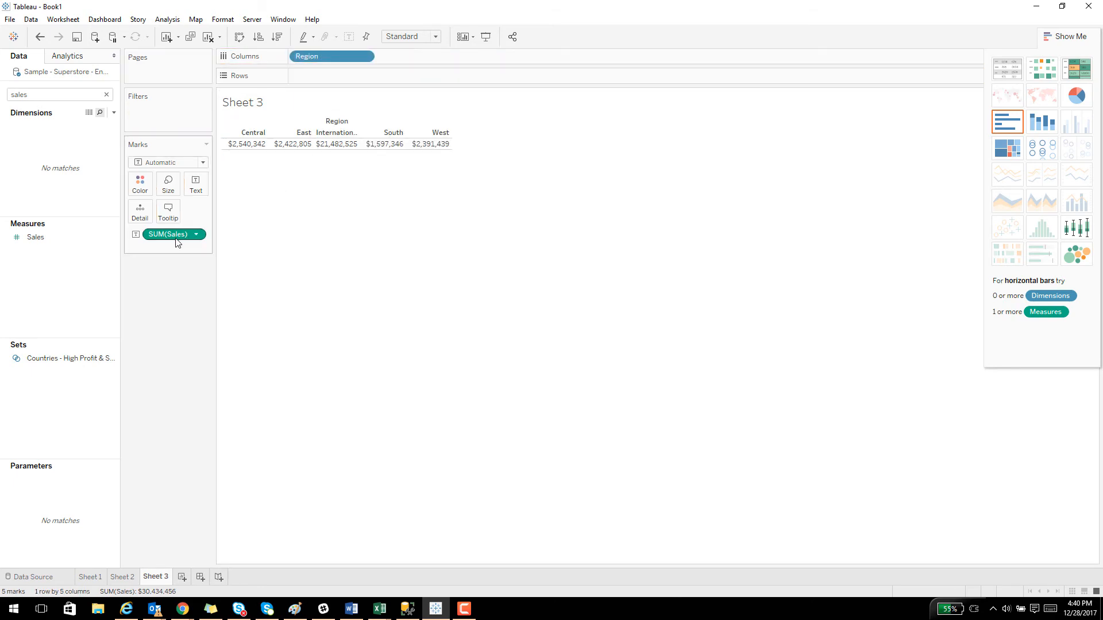
pyautogui.moveTo(175, 244); pyautogui.dragTo(121, 282)
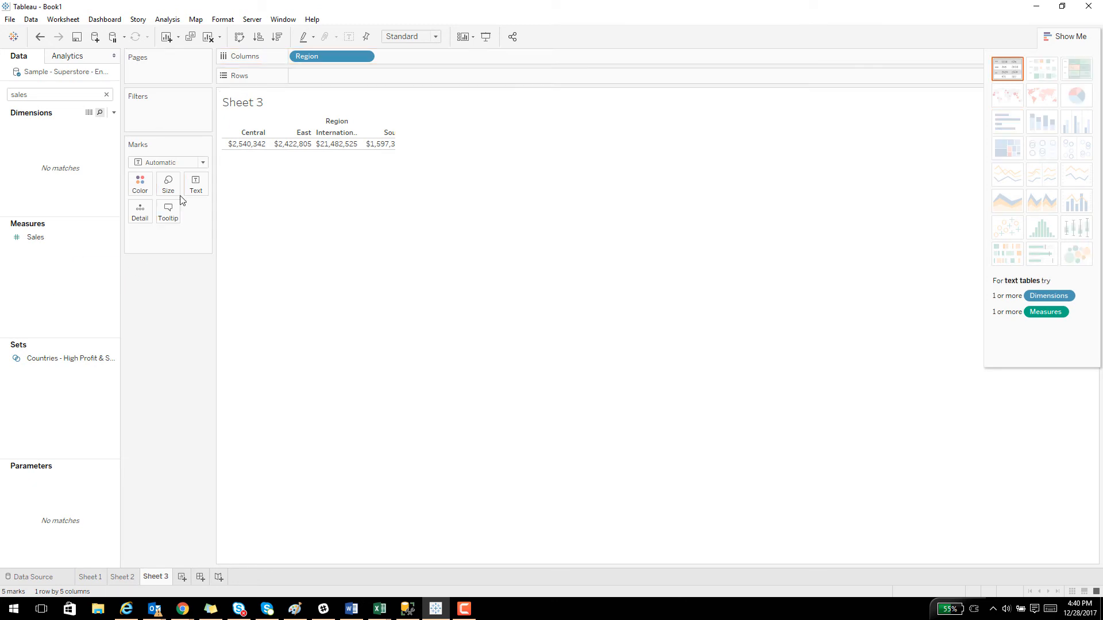
pyautogui.moveTo(313, 65); pyautogui.dragTo(123, 244)
# Add Sales to the empty view, search the data fields for "re" and add Region as the rows.
pyautogui.moveTo(35, 238); pyautogui.dragTo(357, 199)
pyautogui.click(36, 94)
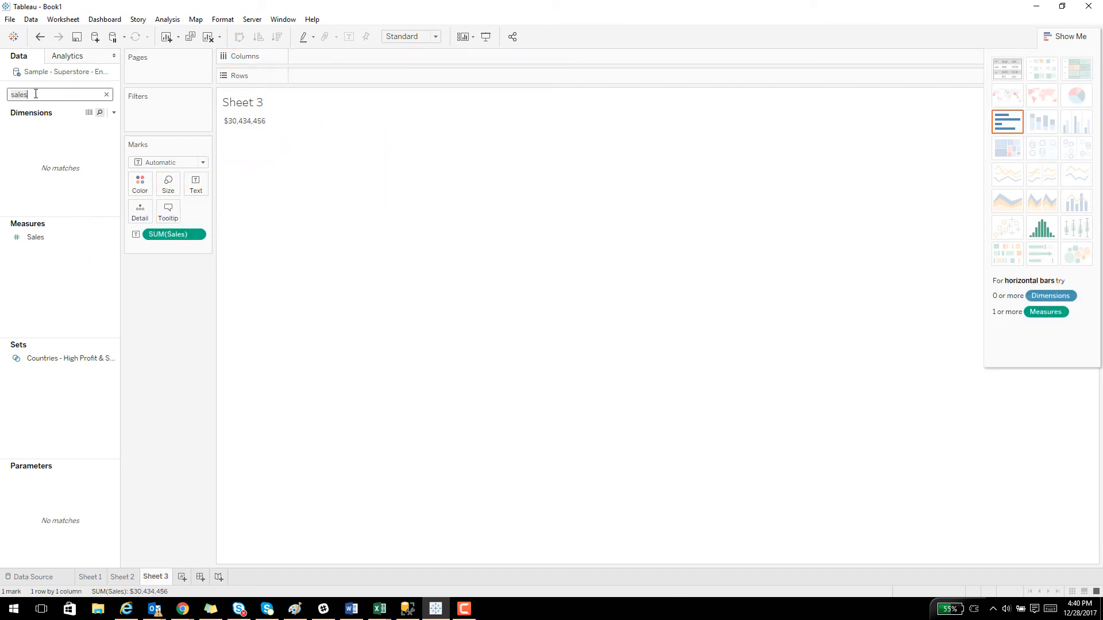
pyautogui.hotkey('ctrl', 'a')
pyautogui.write('re')
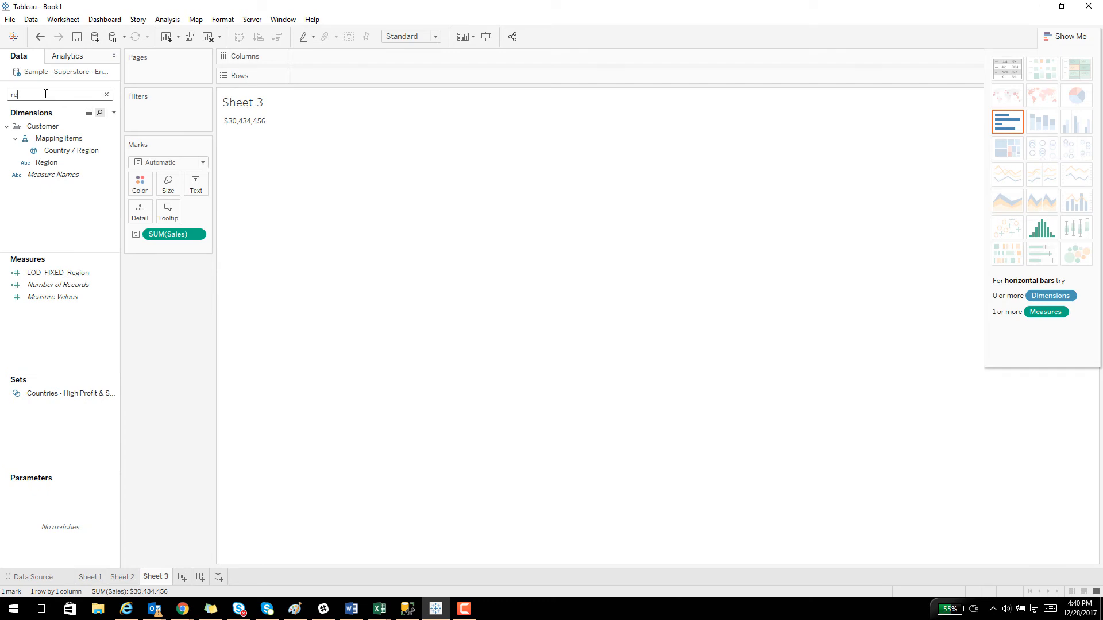
pyautogui.moveTo(47, 162); pyautogui.dragTo(223, 120)
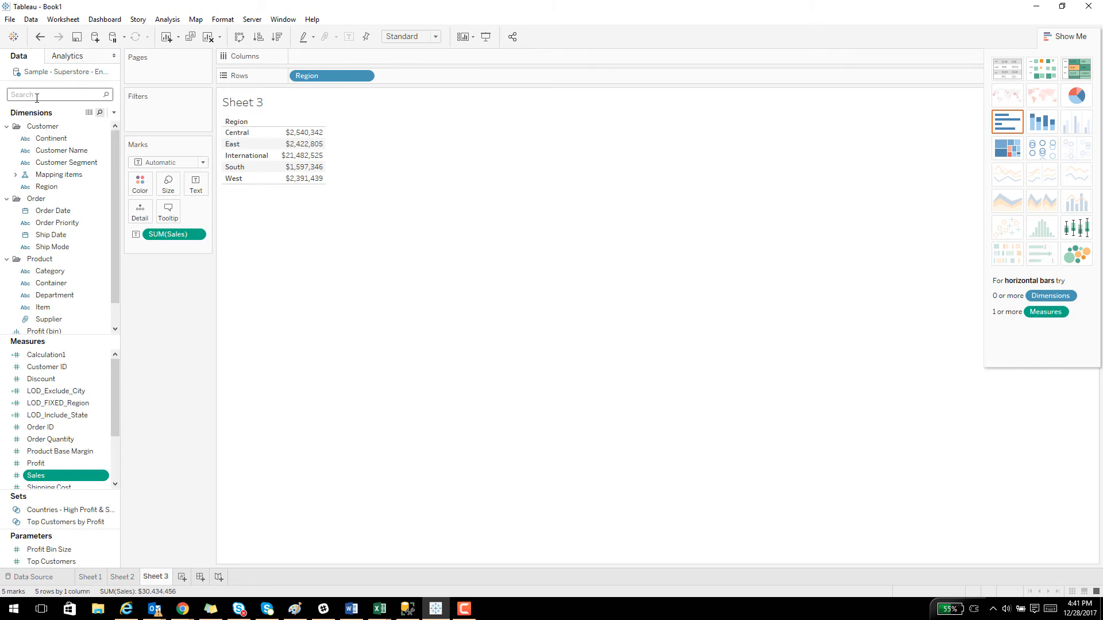
# Search the data fields for "ship", add Ship Date to the rows by year, and remove Region from the view.
pyautogui.write('ship')
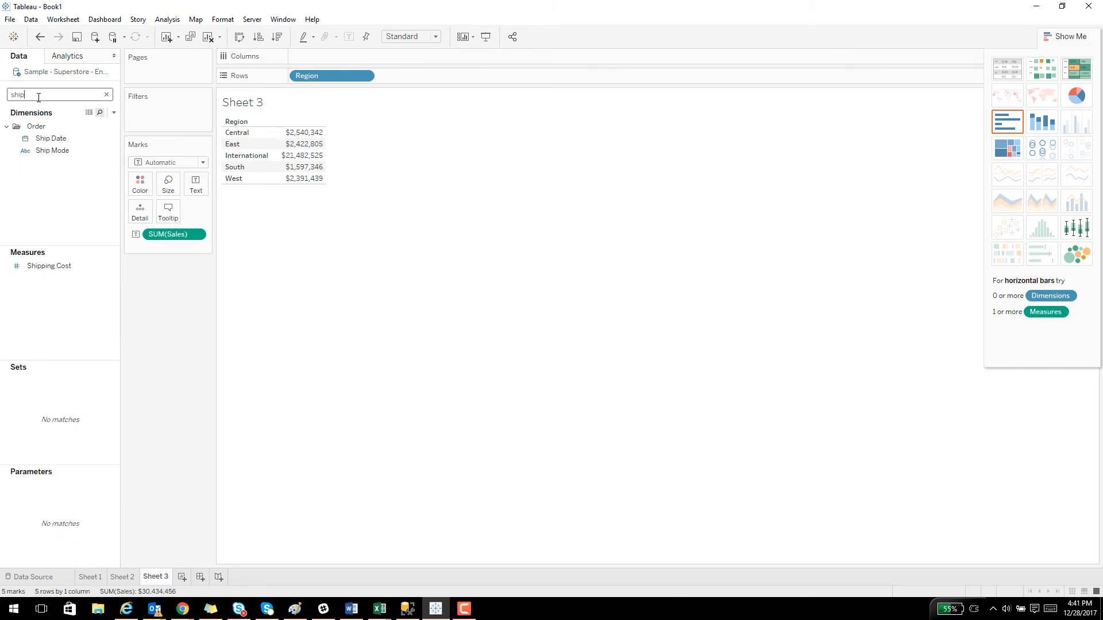
pyautogui.moveTo(50, 138); pyautogui.dragTo(198, 147)
pyautogui.moveTo(222, 156); pyautogui.dragTo(225, 151)
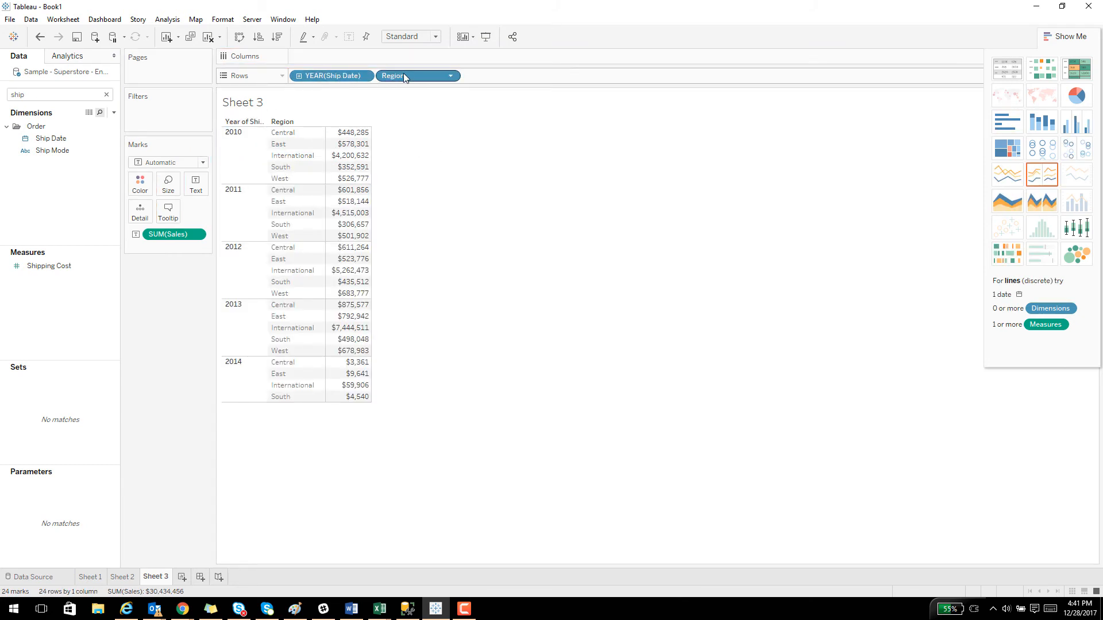
pyautogui.moveTo(402, 76); pyautogui.dragTo(64, 210)
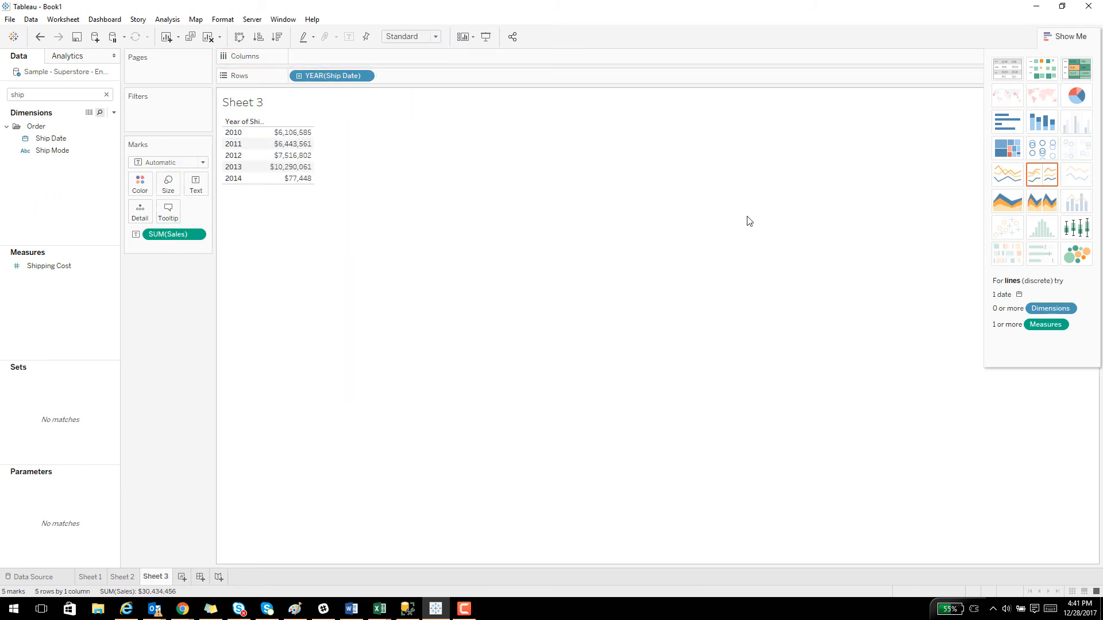
# Turn the yearly sales table into a line chart and apply the Running Total quick table calculation to Sales.
pyautogui.click(1004, 181)
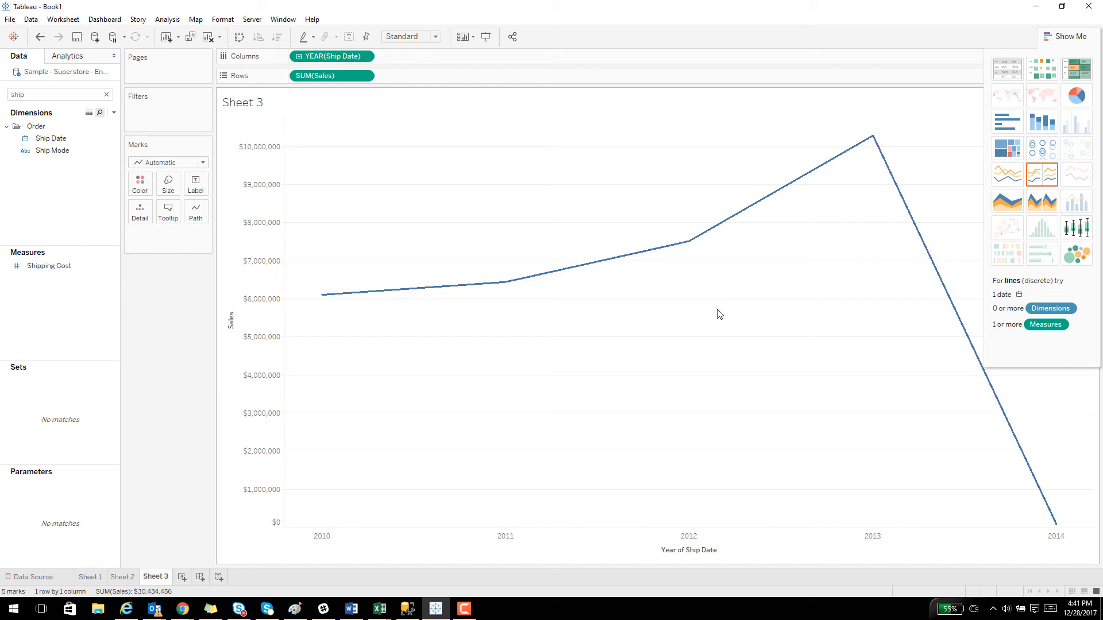
pyautogui.click(364, 75)
pyautogui.moveTo(349, 272)
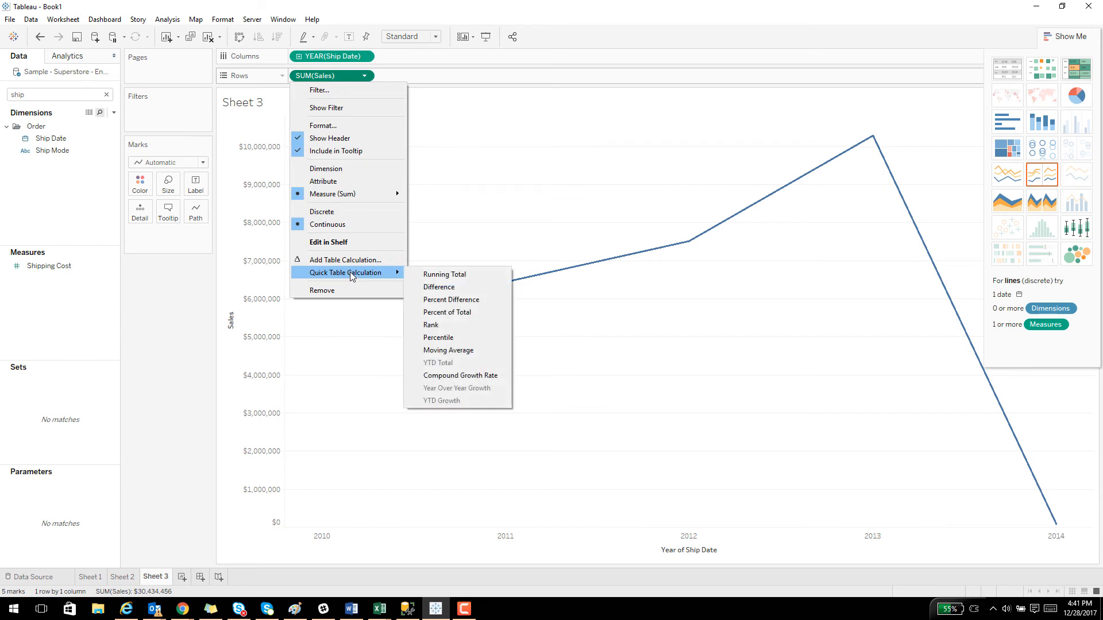
pyautogui.click(448, 275)
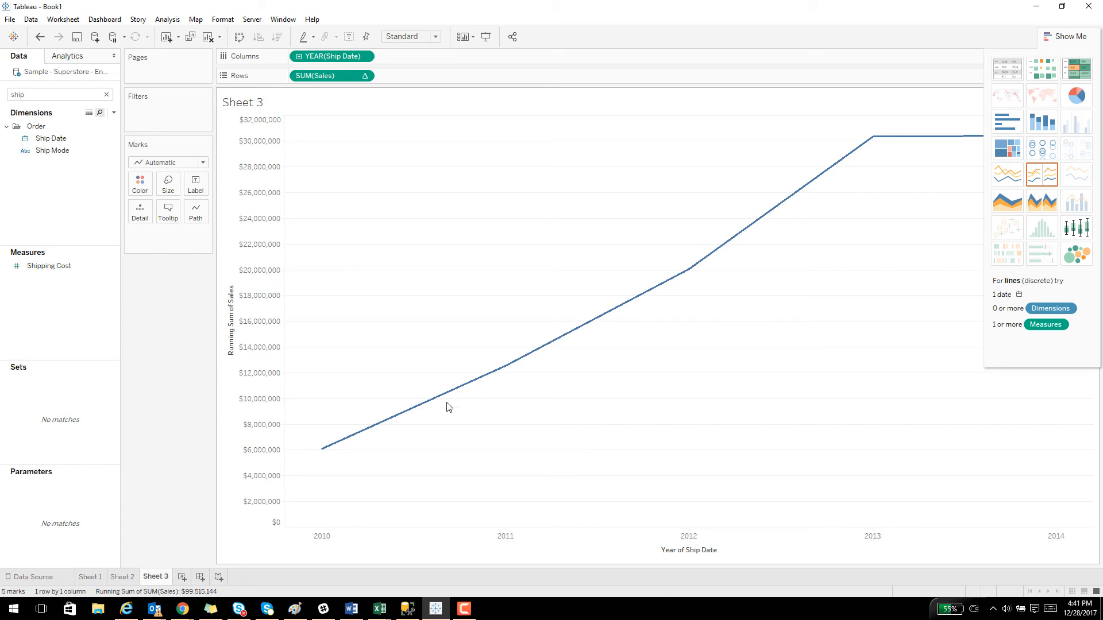
pyautogui.moveTo(488, 384)
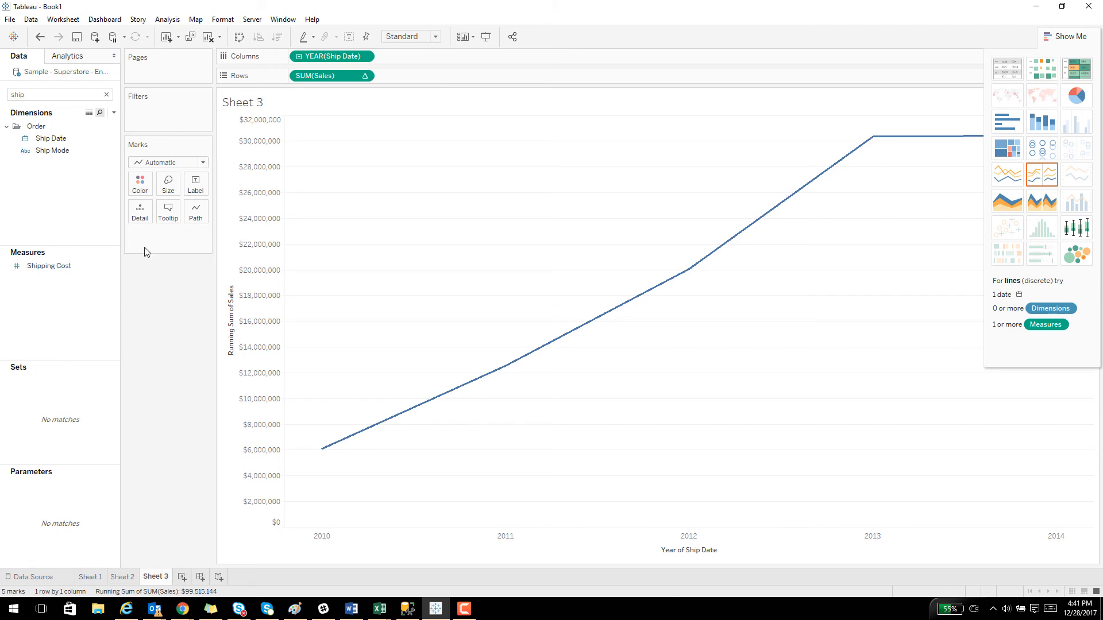
# Clear the running-total Sales measure and the Ship Date year from the view, cancelling the field rename.
pyautogui.moveTo(320, 77); pyautogui.dragTo(84, 196)
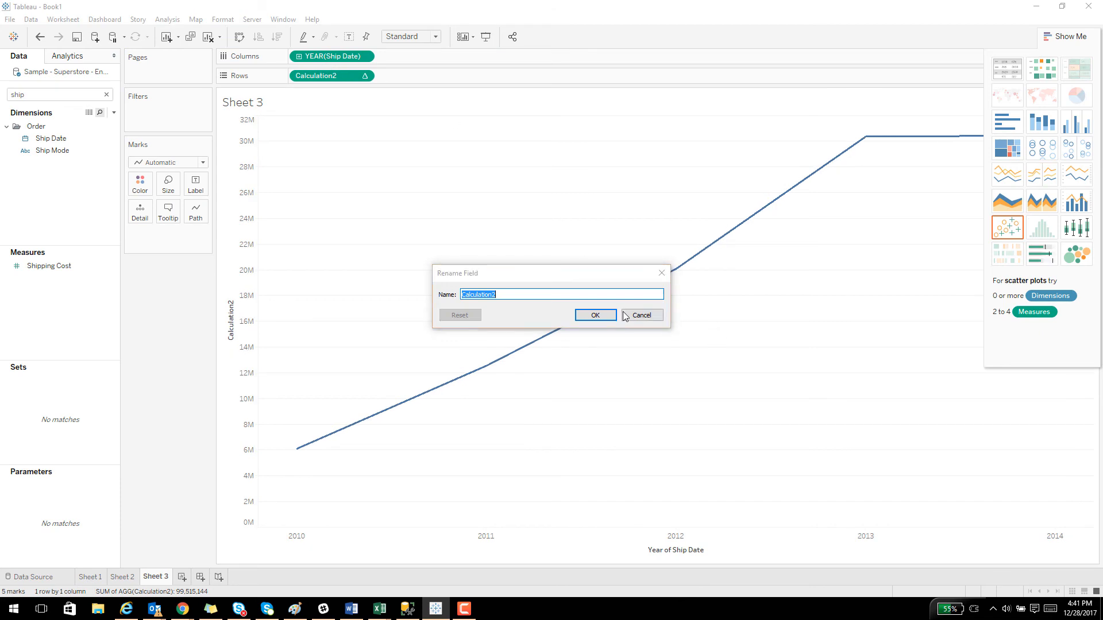
pyautogui.click(652, 318)
pyautogui.moveTo(326, 86); pyautogui.dragTo(48, 216)
pyautogui.moveTo(332, 56); pyautogui.dragTo(66, 217)
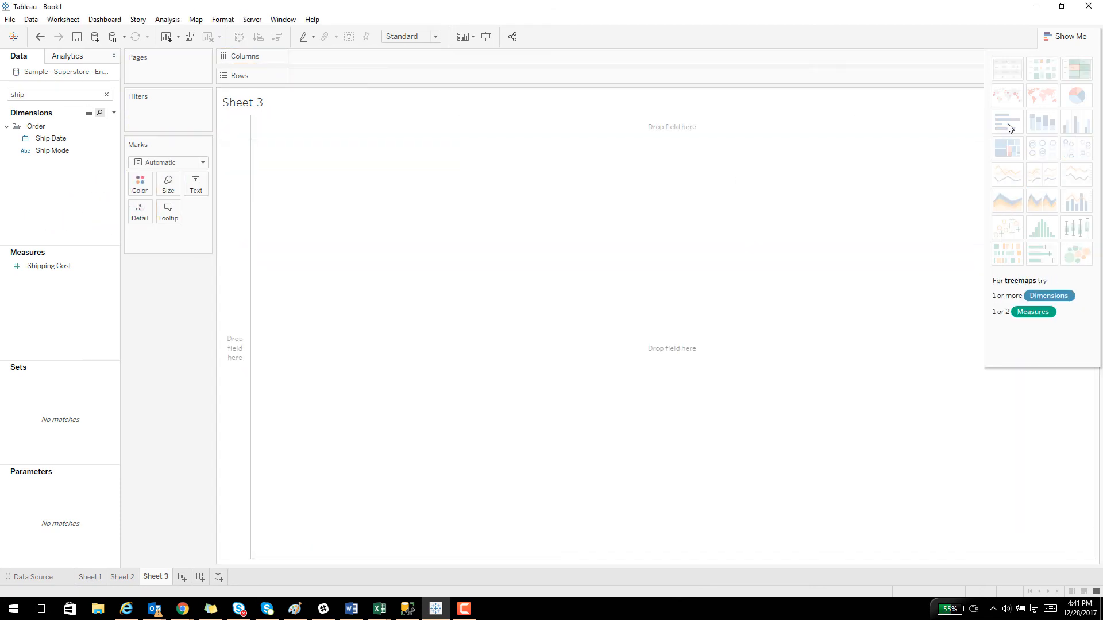
# Search the data fields for "region" and add Region as the rows of the empty view.
pyautogui.click(51, 95)
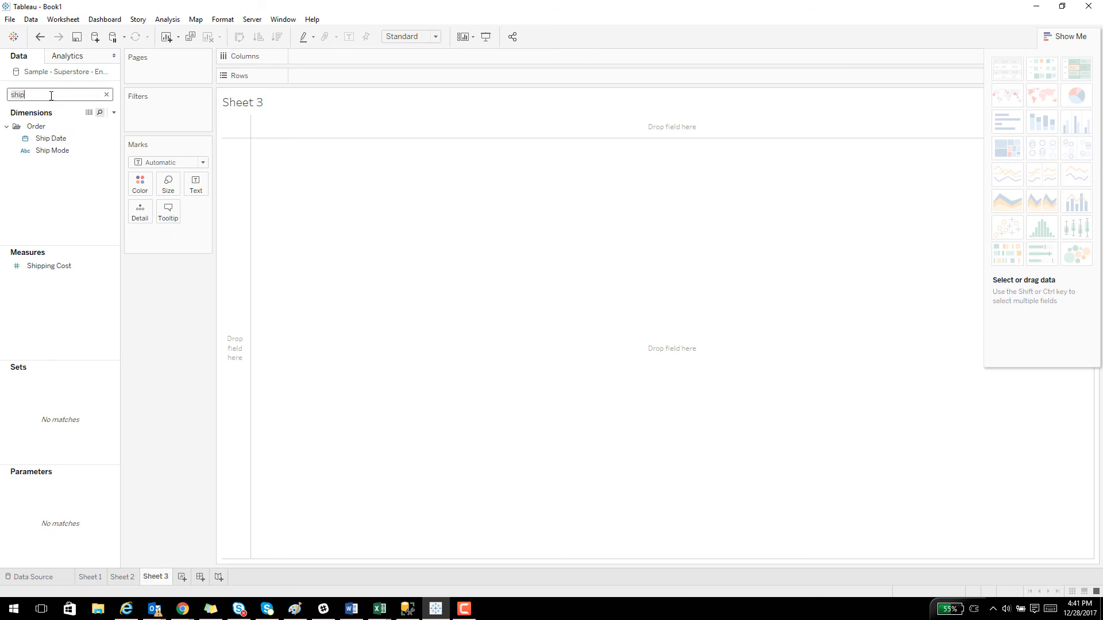
pyautogui.write('region')
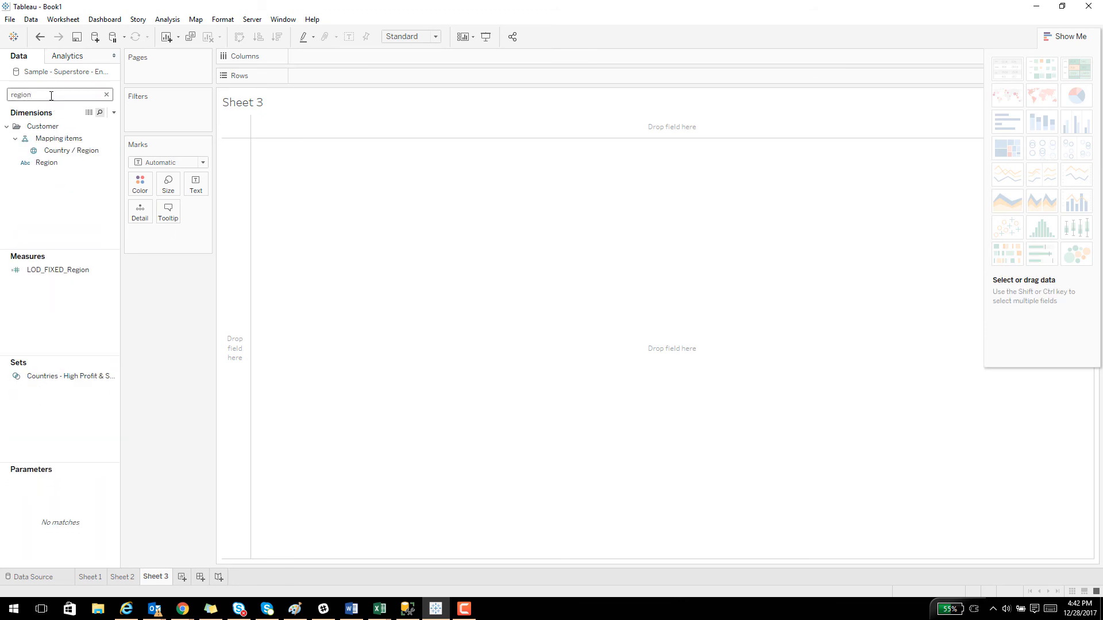
pyautogui.moveTo(47, 162); pyautogui.dragTo(224, 179)
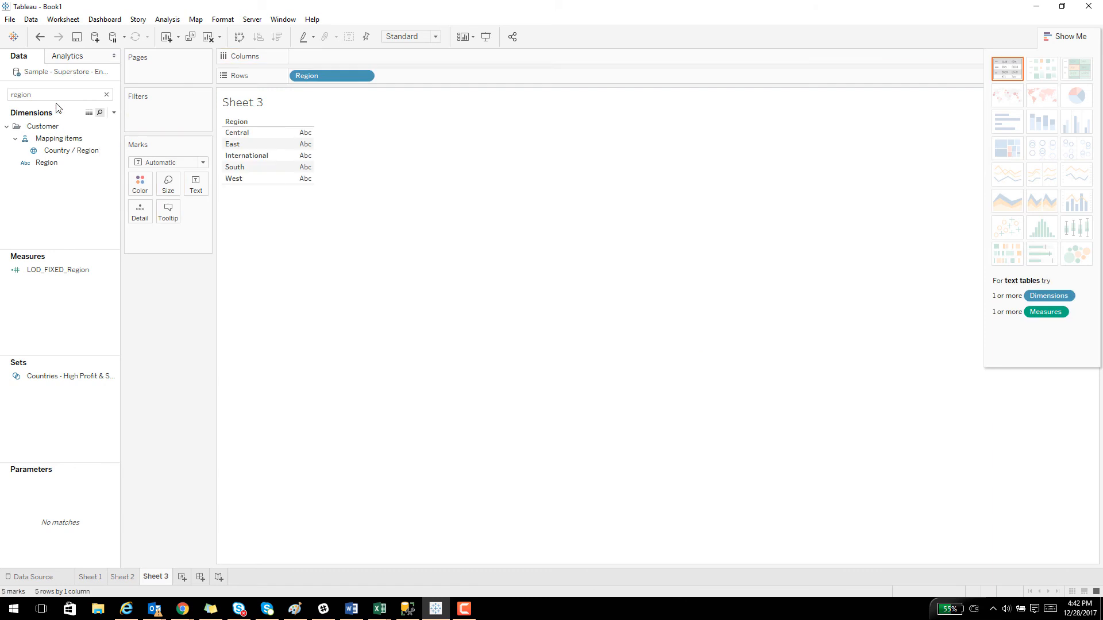
# Search the data fields for "sales" and add Sales as the values of the region table.
pyautogui.click(56, 98)
pyautogui.press('BackSpace')
pyautogui.press('BackSpace')
pyautogui.press('BackSpace')
pyautogui.press('BackSpace')
pyautogui.press('BackSpace')
pyautogui.press('BackSpace')
pyautogui.write('sales')
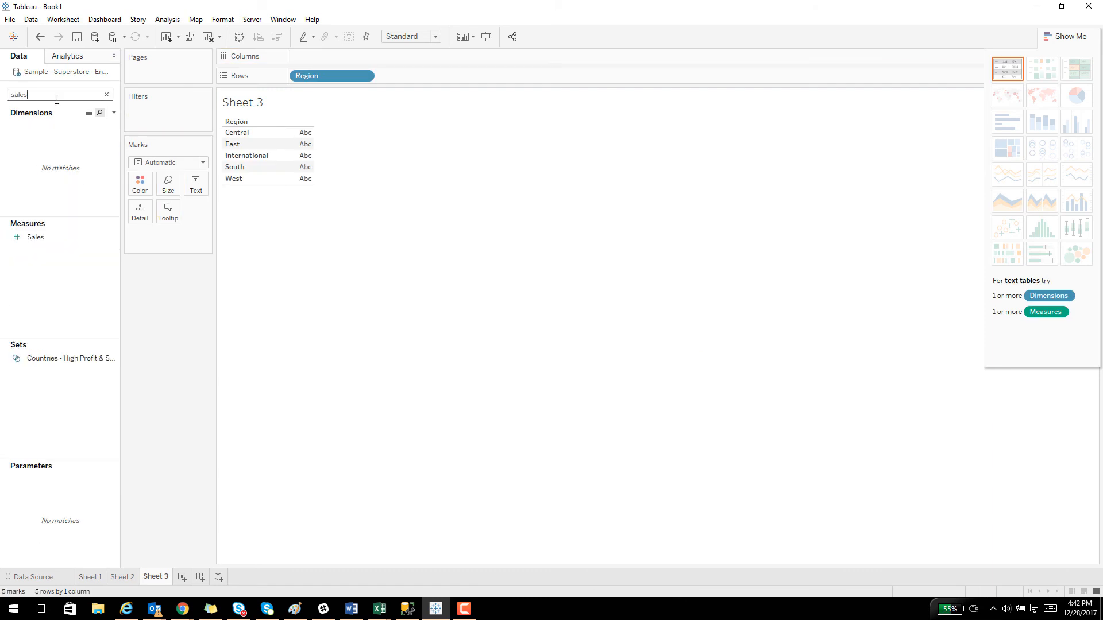
pyautogui.moveTo(36, 239); pyautogui.dragTo(300, 168)
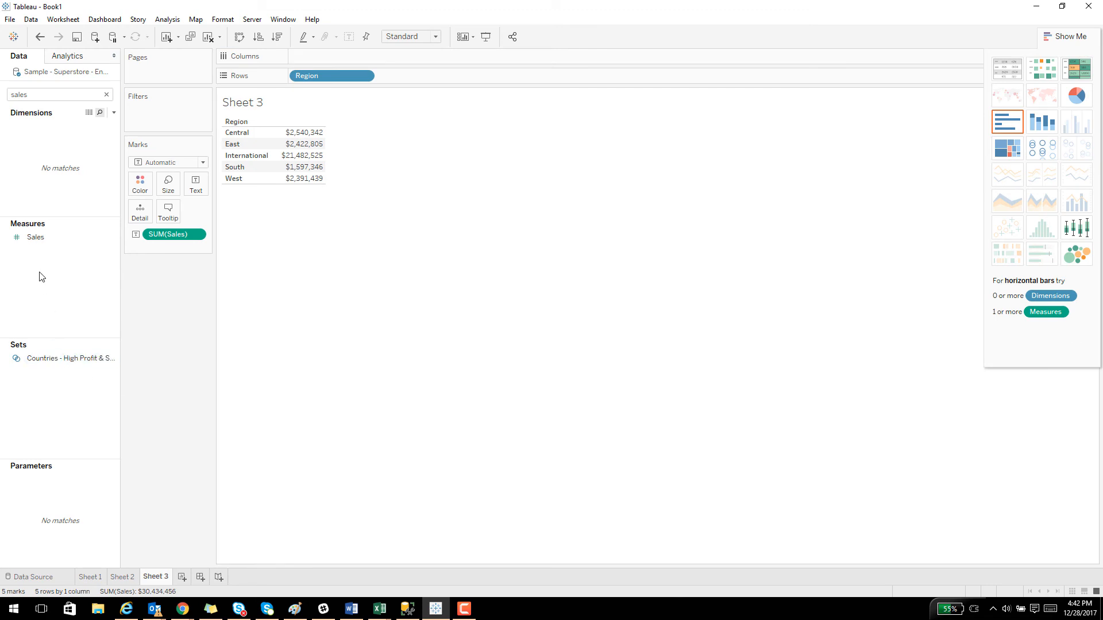
# Create a new calculated field named Custom_Cal.
pyautogui.rightClick(42, 277)
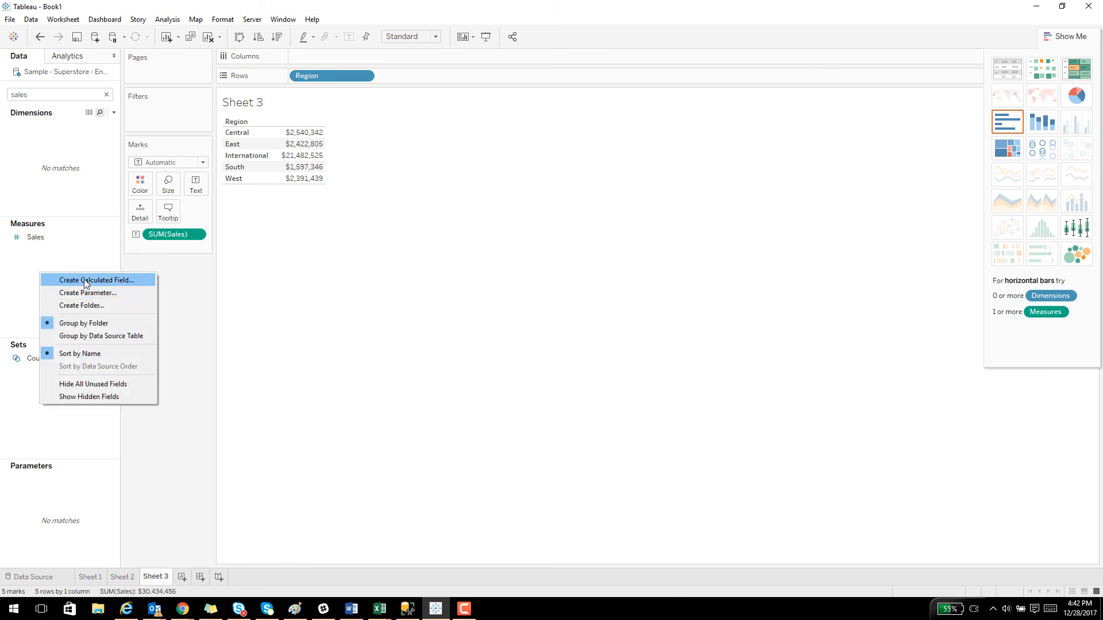
pyautogui.click(84, 281)
pyautogui.write('Custom_Cal')
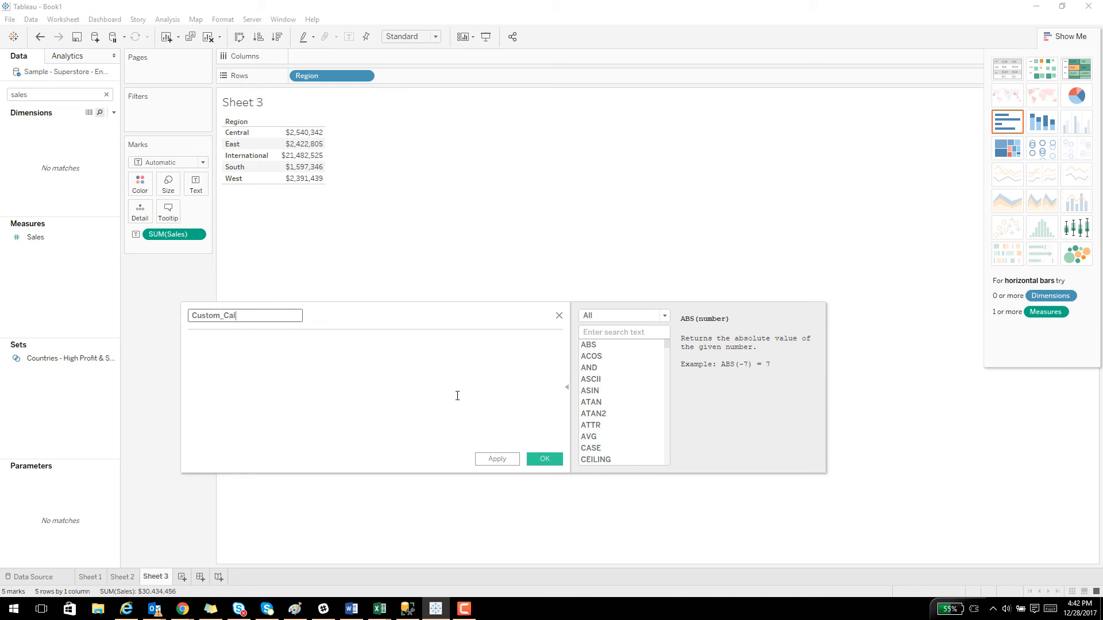
# Start the Custom_Cal formula with IF([Region] = "Central") THEN AVG([Sales].
pyautogui.click(457, 396)
pyautogui.write('IF(Region')
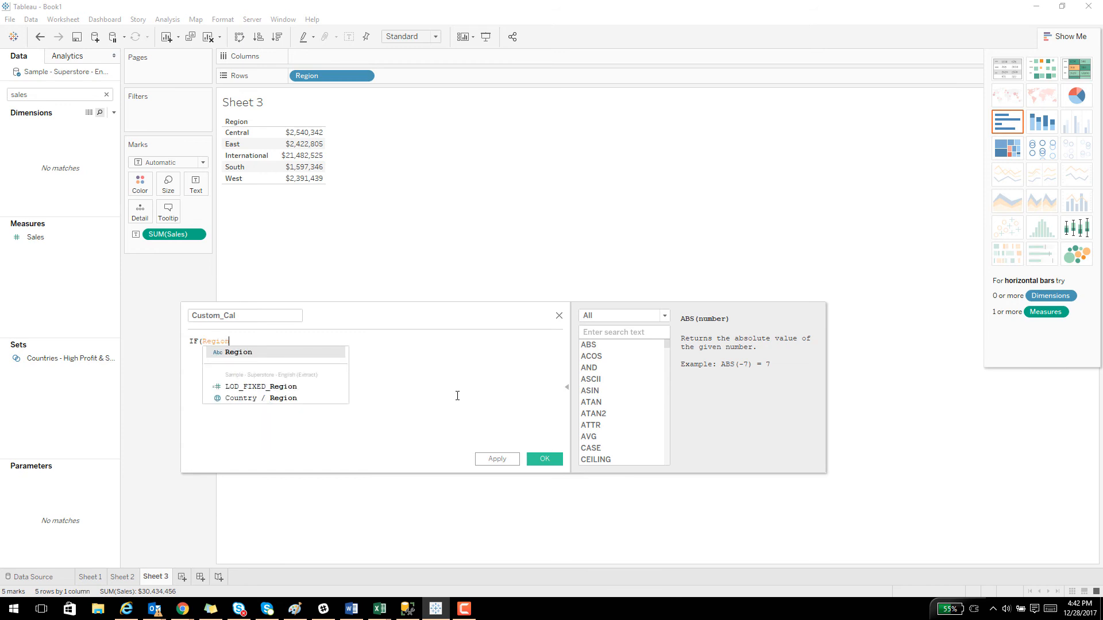
pyautogui.press('Return')
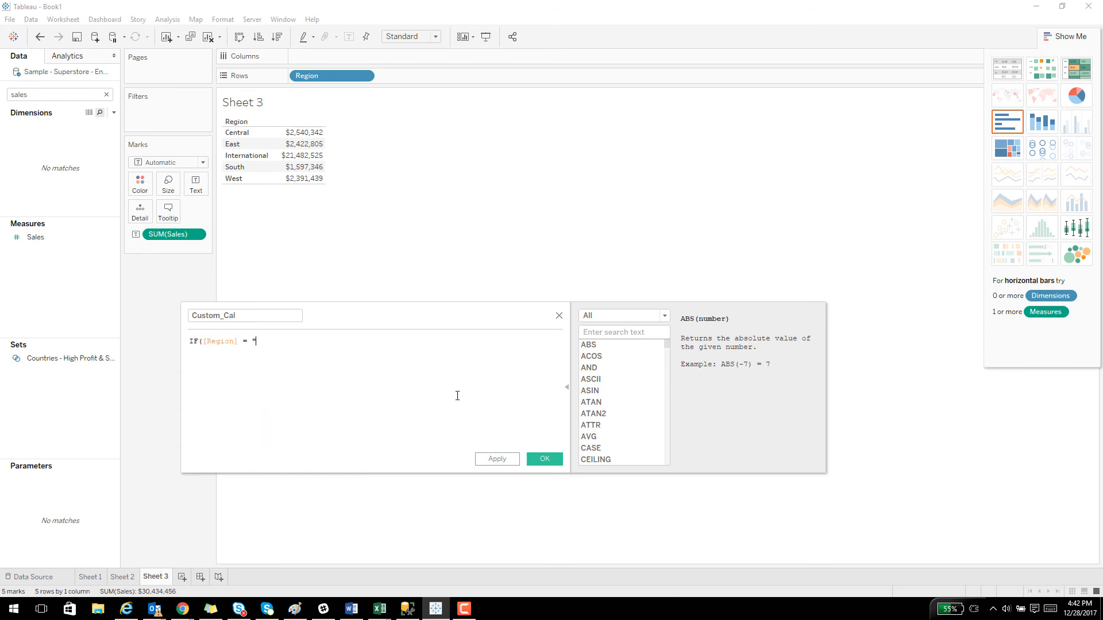
pyautogui.write('= "Central" ')
pyautogui.write(' THEN AVG')
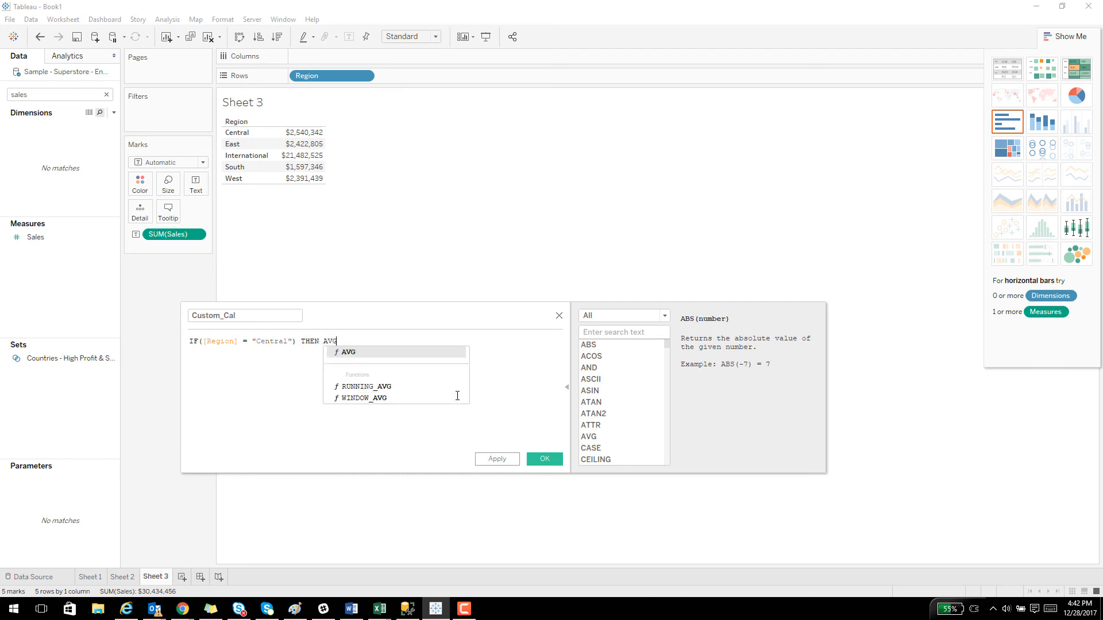
pyautogui.write('([Sa')
pyautogui.press('Return')
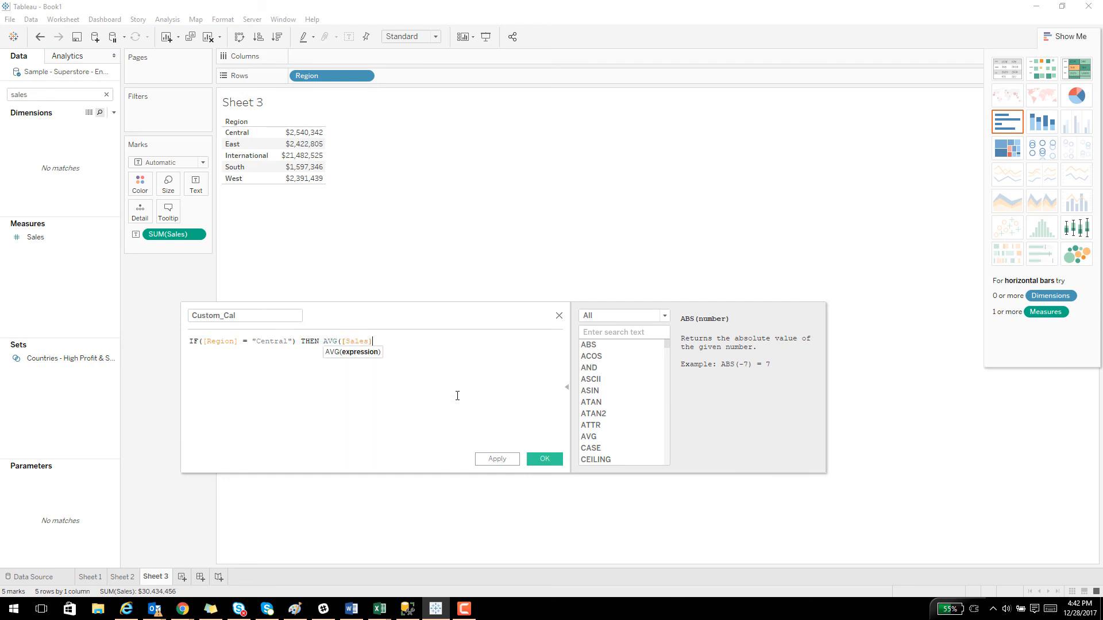
# Complete the formula with ELSE MEDIAN([Sales]) on a second line and END on a third line.
pyautogui.press('Return')
pyautogui.write('ELS')
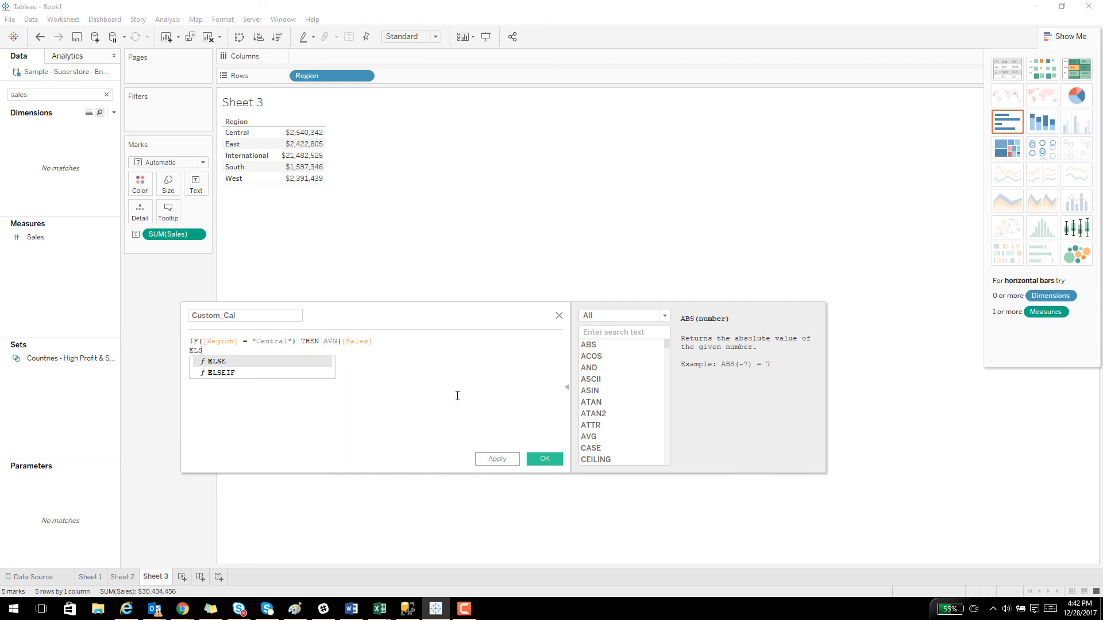
pyautogui.write('E MEDIAN')
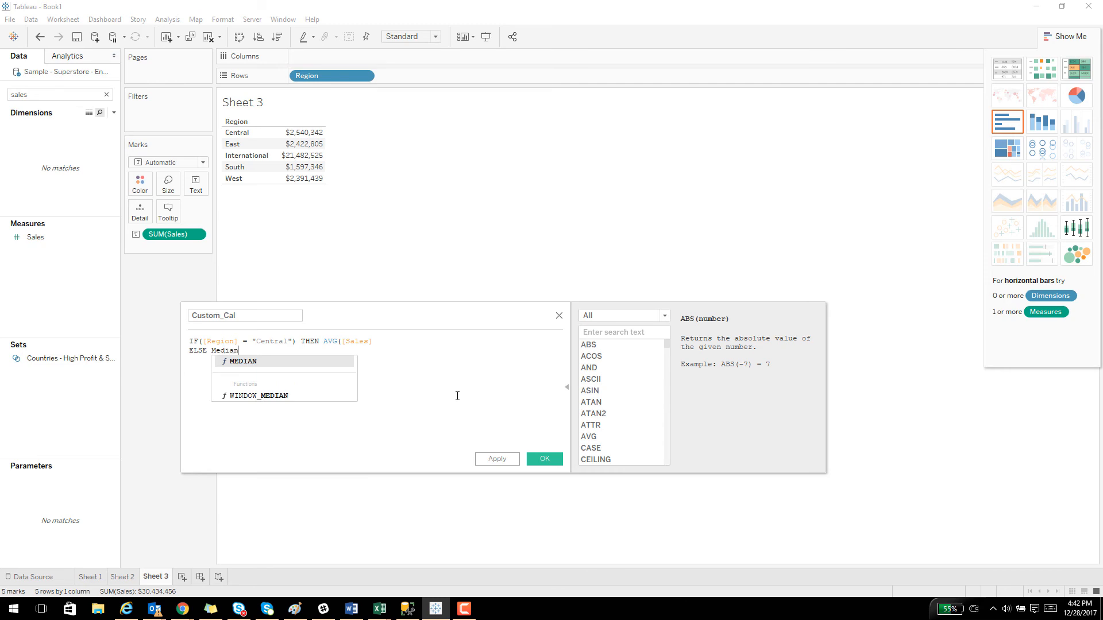
pyautogui.press('Return')
pyautogui.write('Sales')
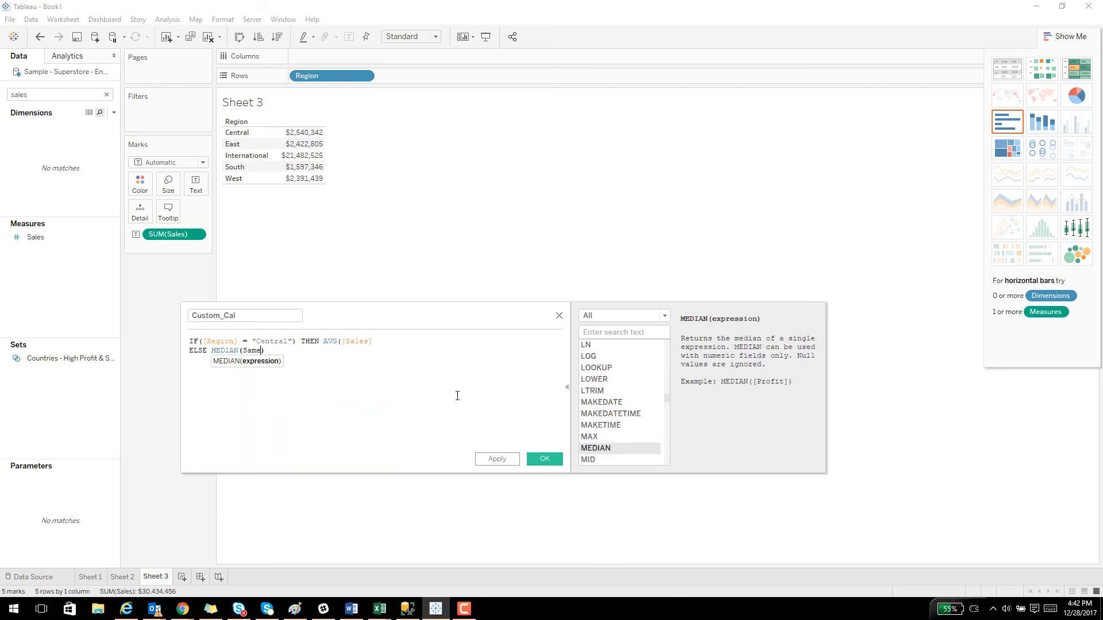
pyautogui.press('Return')
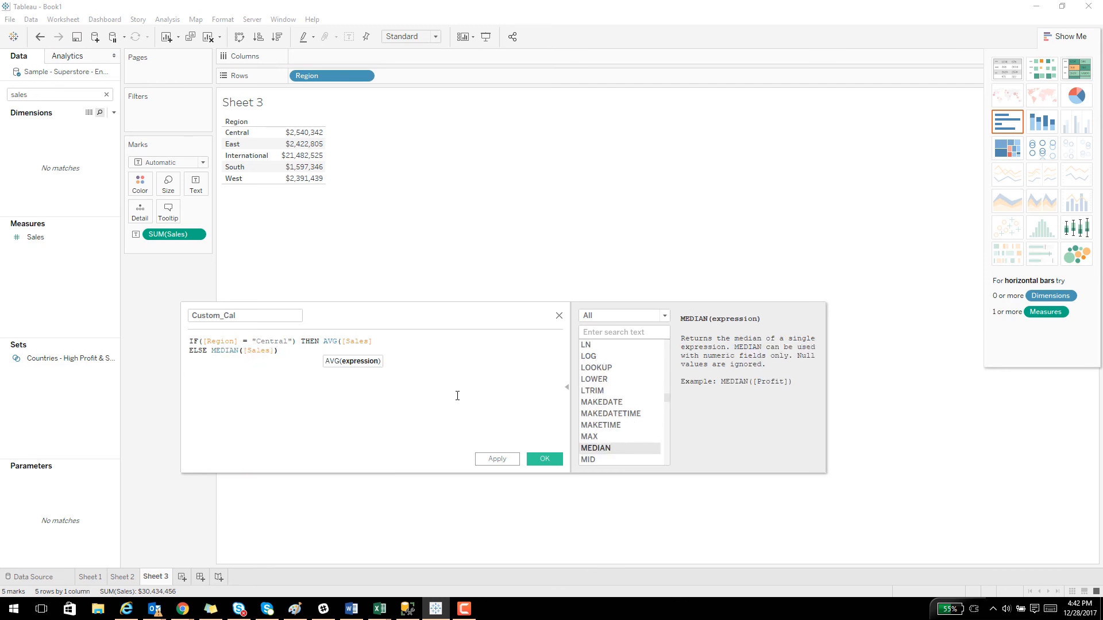
pyautogui.press('Return')
pyautogui.write('END')
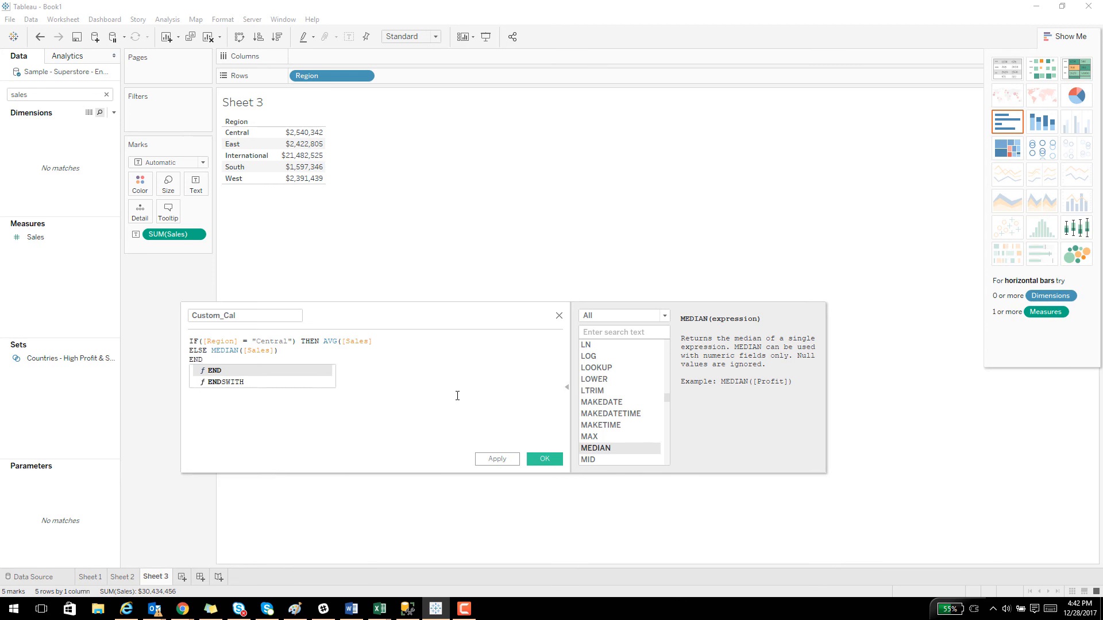
pyautogui.press('Return')
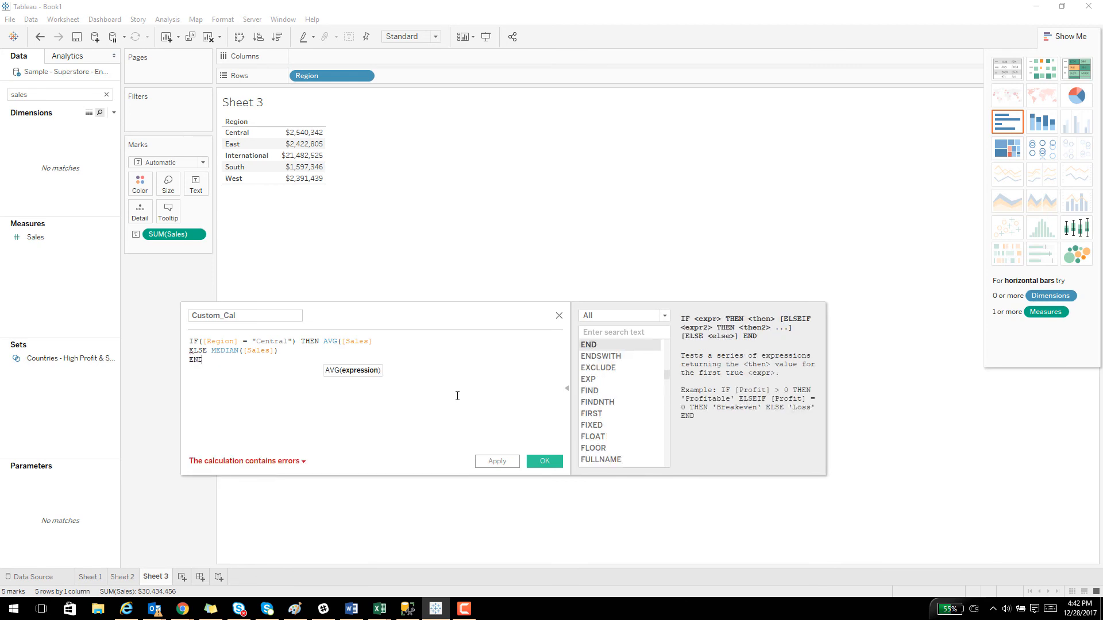
# Check the calculation's error details and add the missing closing parenthesis after AVG([Sales].
pyautogui.click(286, 463)
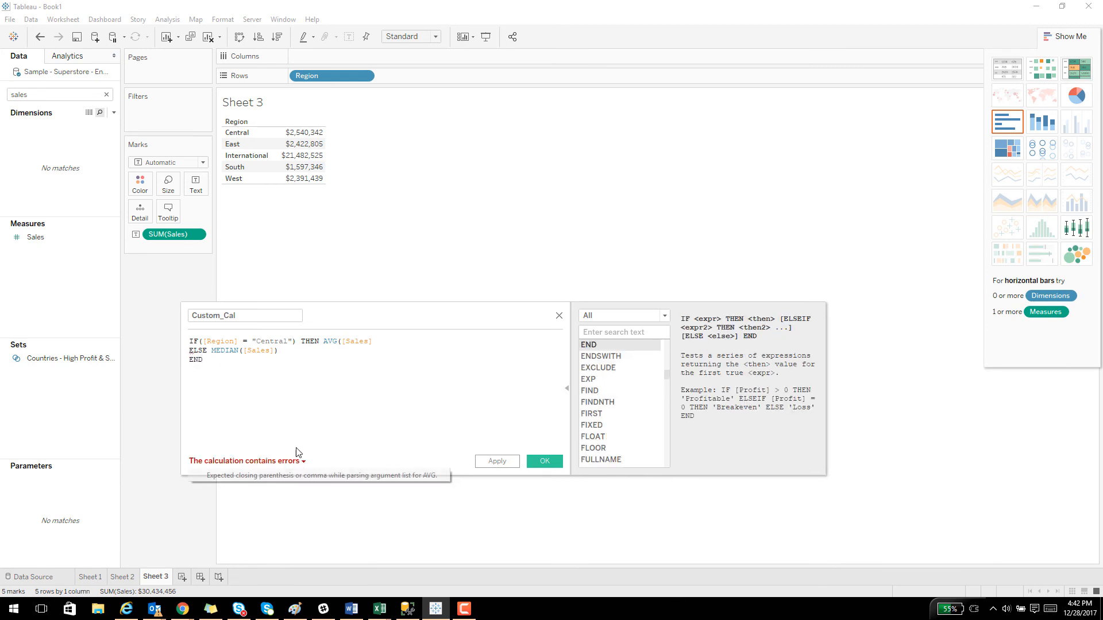
pyautogui.click(384, 340)
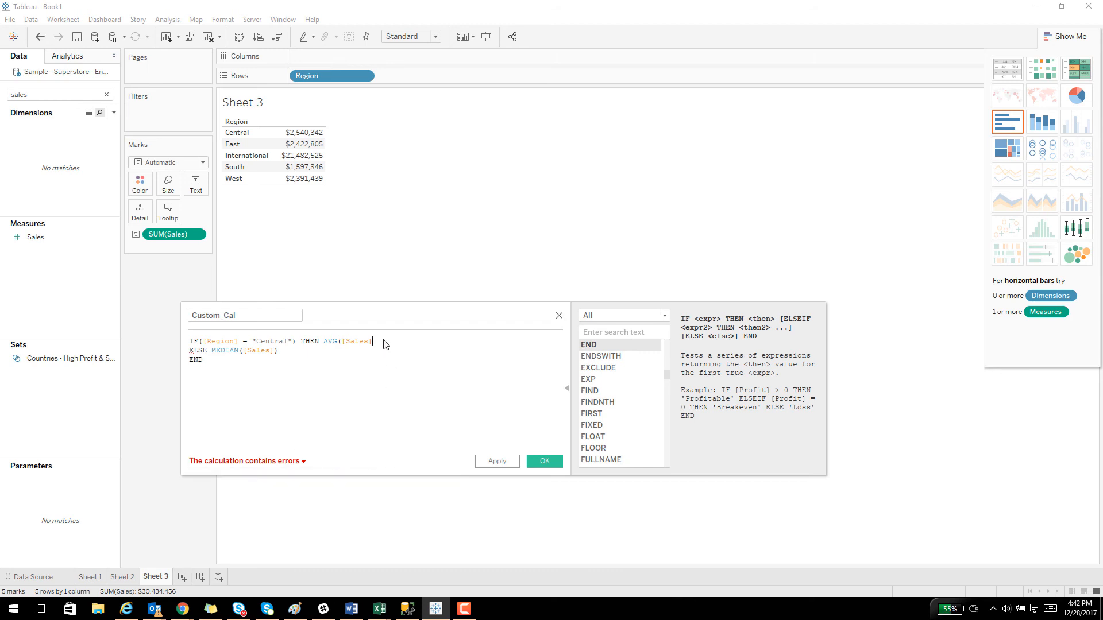
pyautogui.write(')')
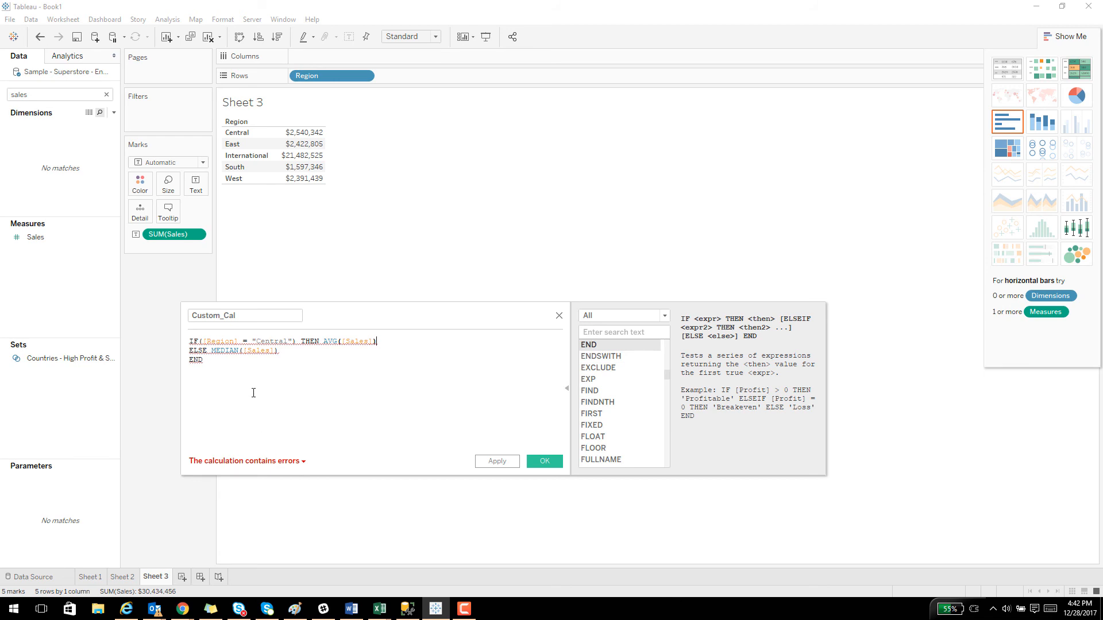
# Check the calculation's error details, then wrap [Region] in ATTR() in the Custom_Cal formula and save it.
pyautogui.click(290, 461)
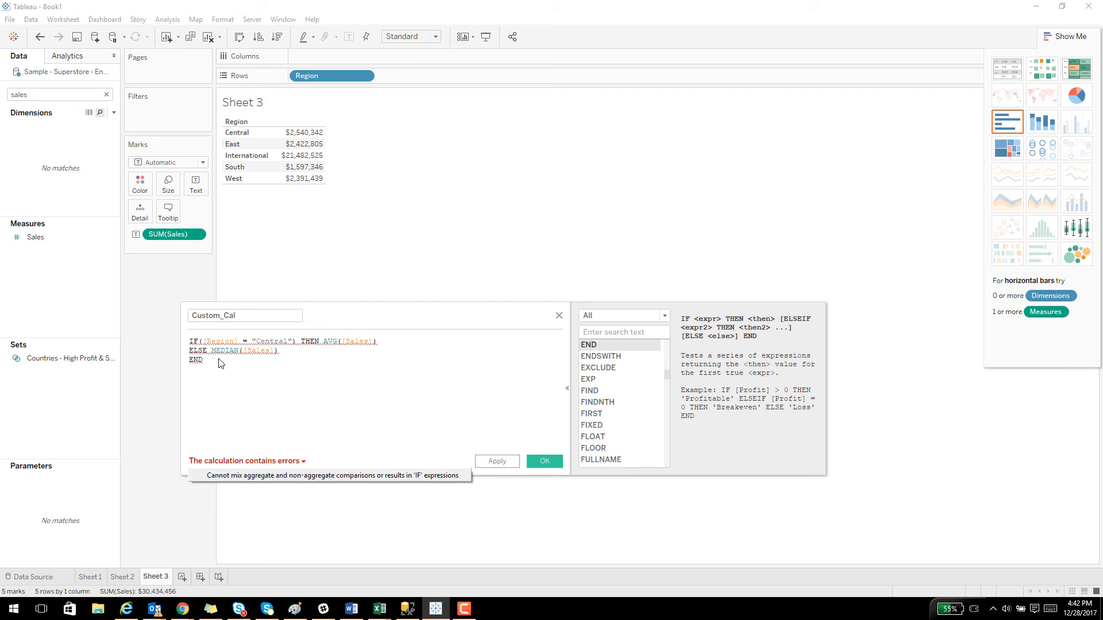
pyautogui.moveTo(199, 342); pyautogui.dragTo(214, 354)
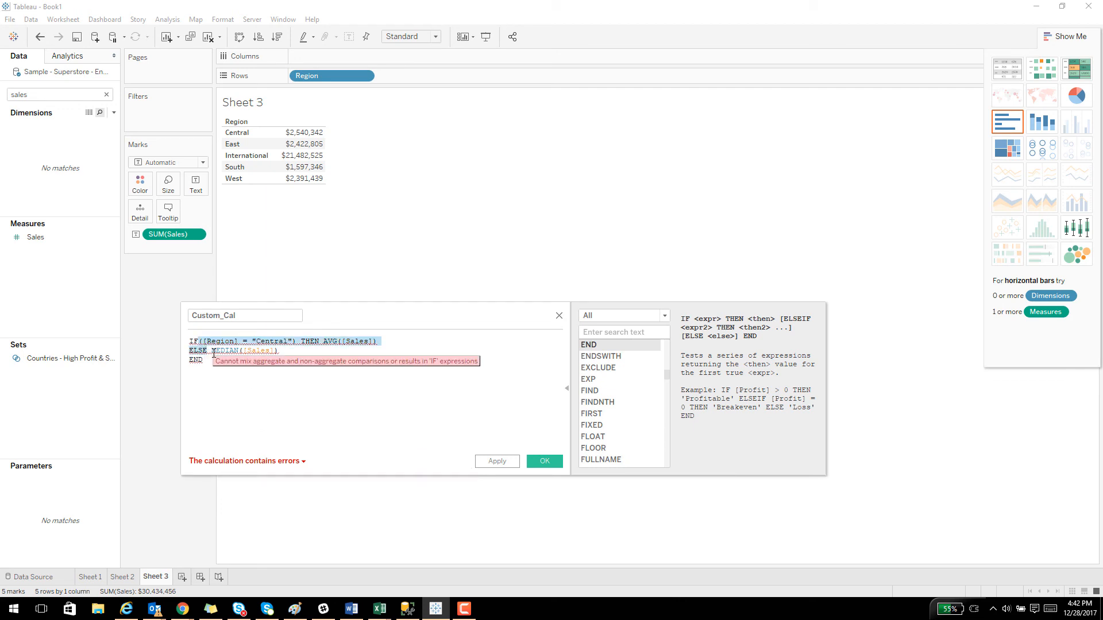
pyautogui.press('Left')
pyautogui.press('Right')
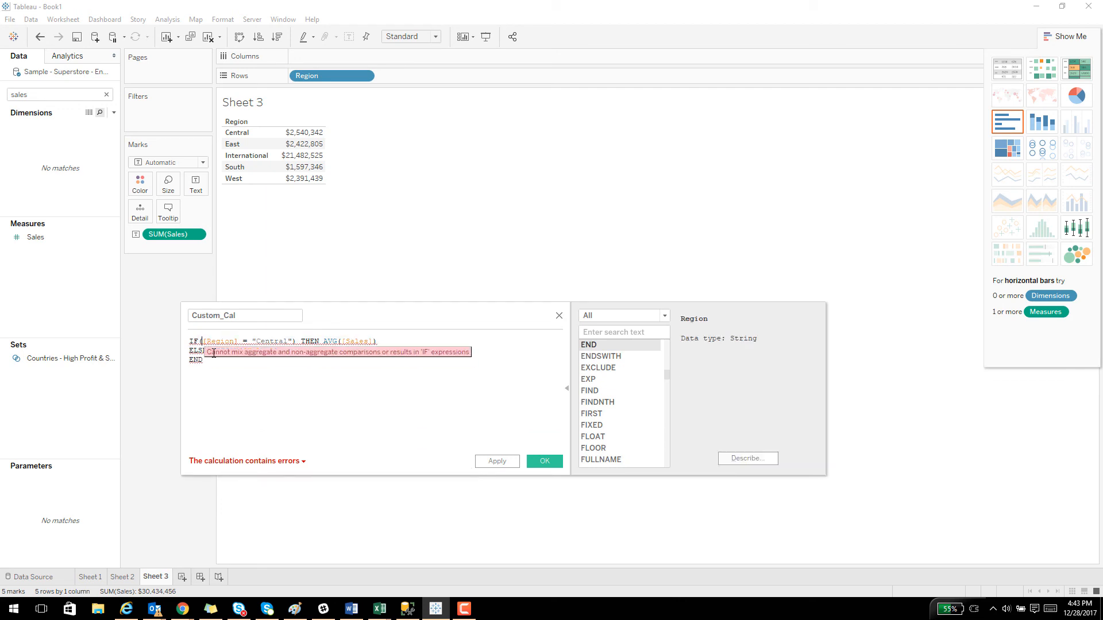
pyautogui.write('ATTR')
pyautogui.press('Return')
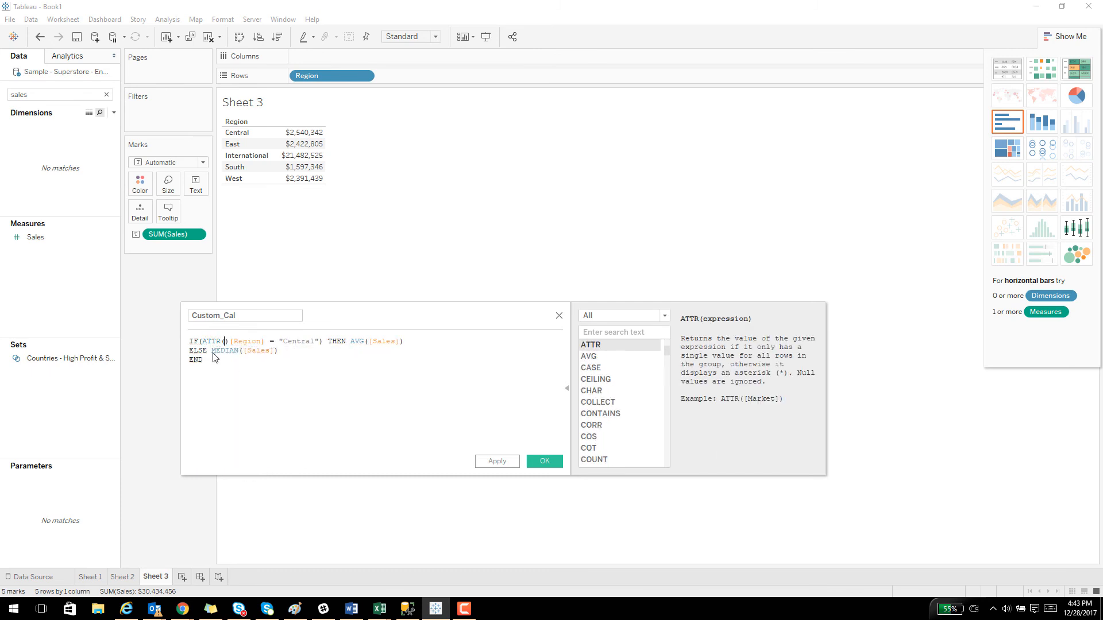
pyautogui.press('Delete')
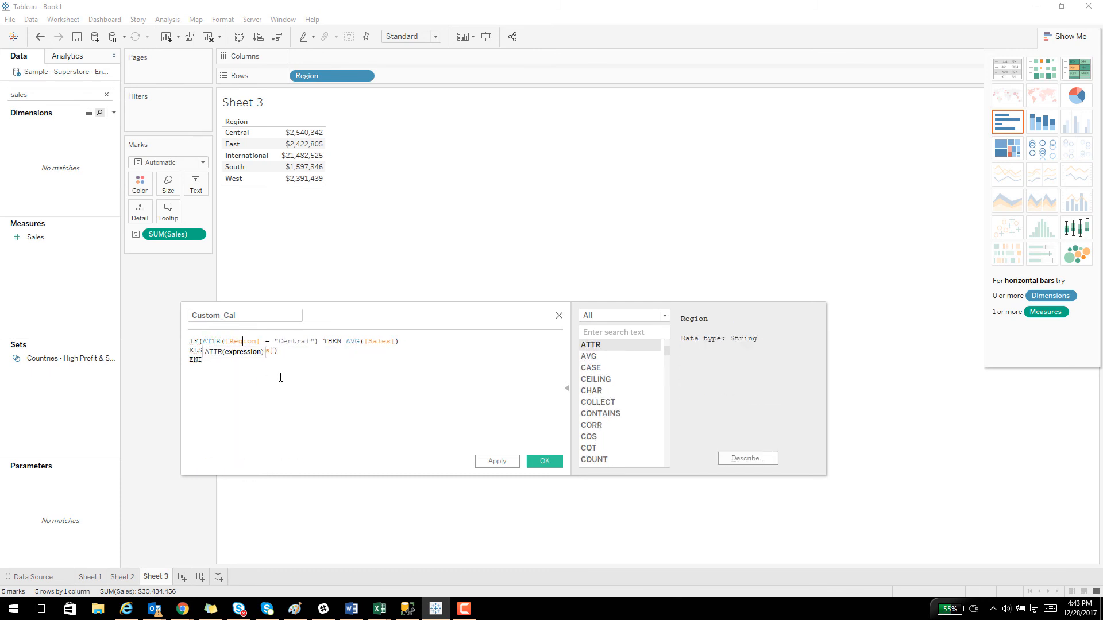
pyautogui.press('Right')
pyautogui.press('Right')
pyautogui.press('Right')
pyautogui.write(')')
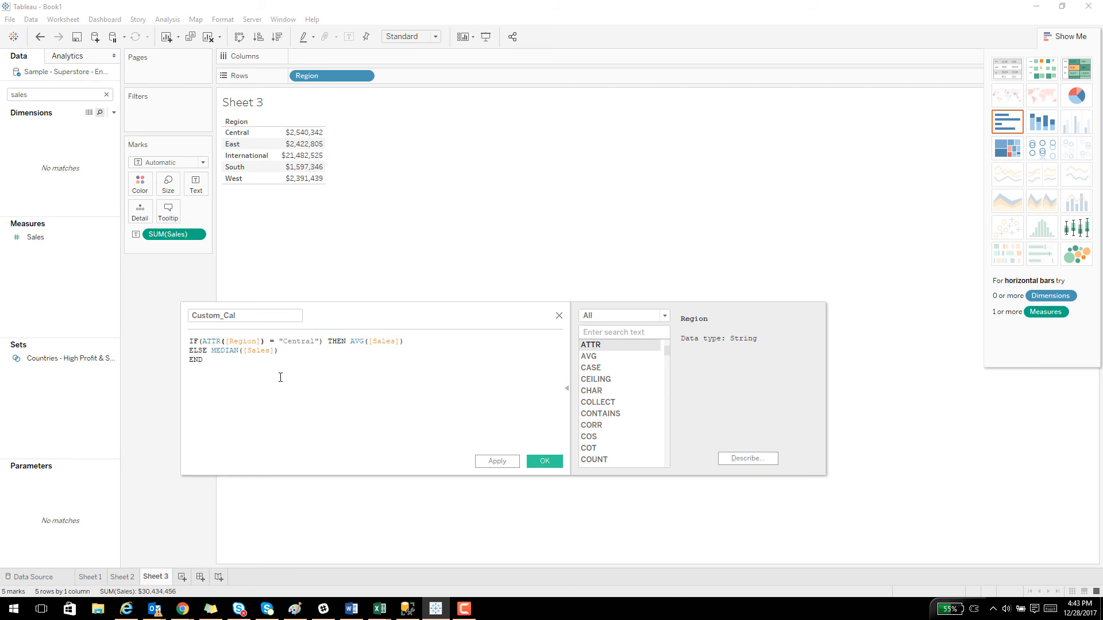
pyautogui.click(544, 462)
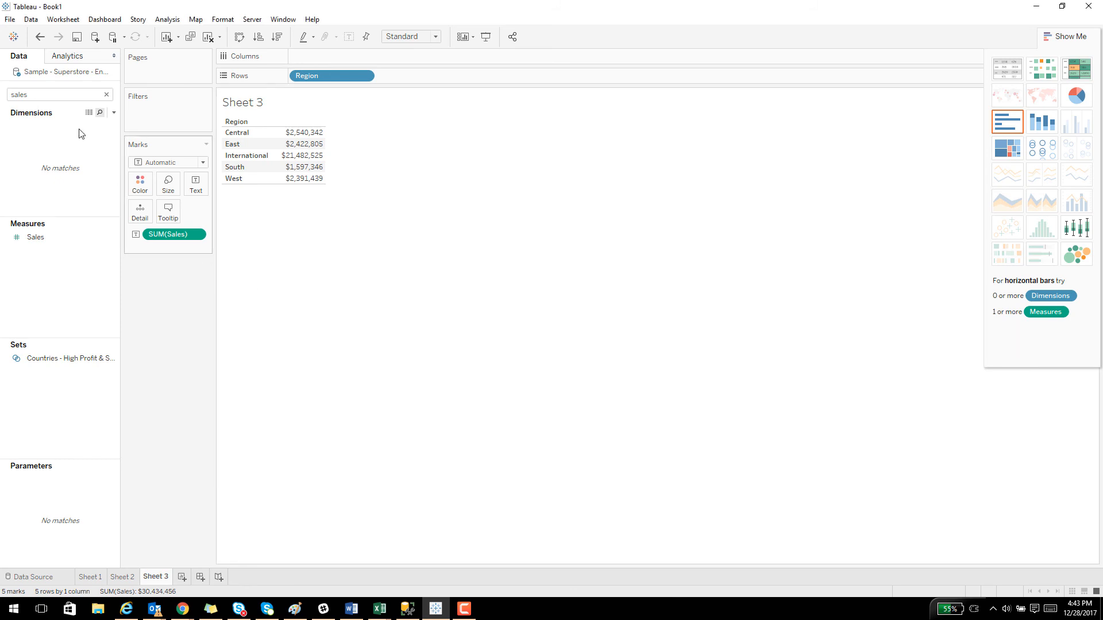
# Search the fields for "cust" and add Custom_Cal to the table as a column beside Sales.
pyautogui.doubleClick(49, 96)
pyautogui.write('cust')
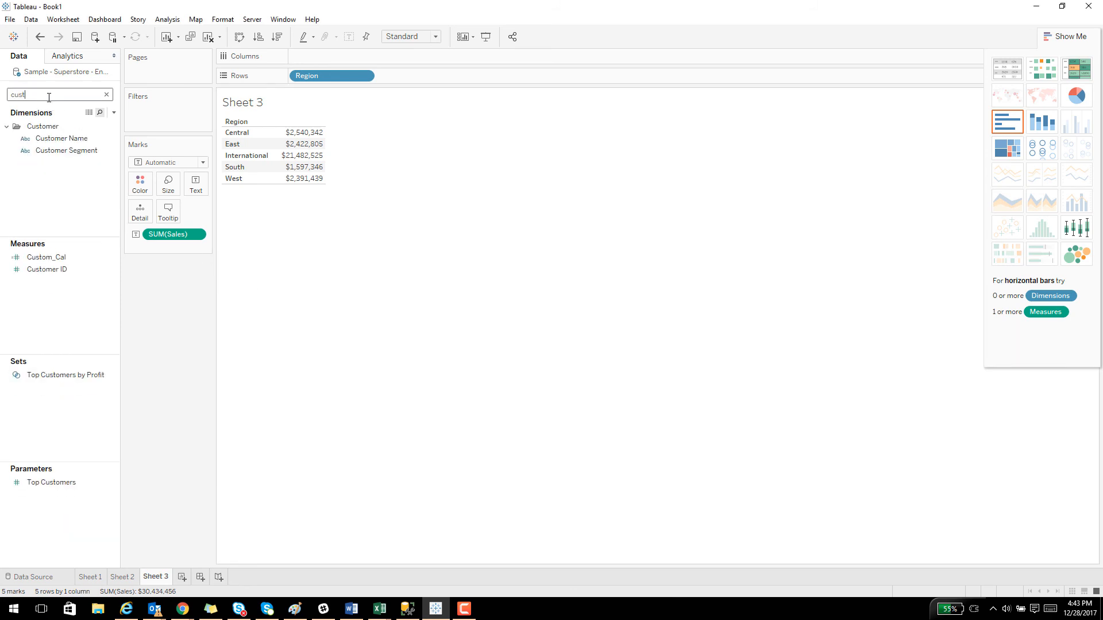
pyautogui.moveTo(46, 257); pyautogui.dragTo(322, 163)
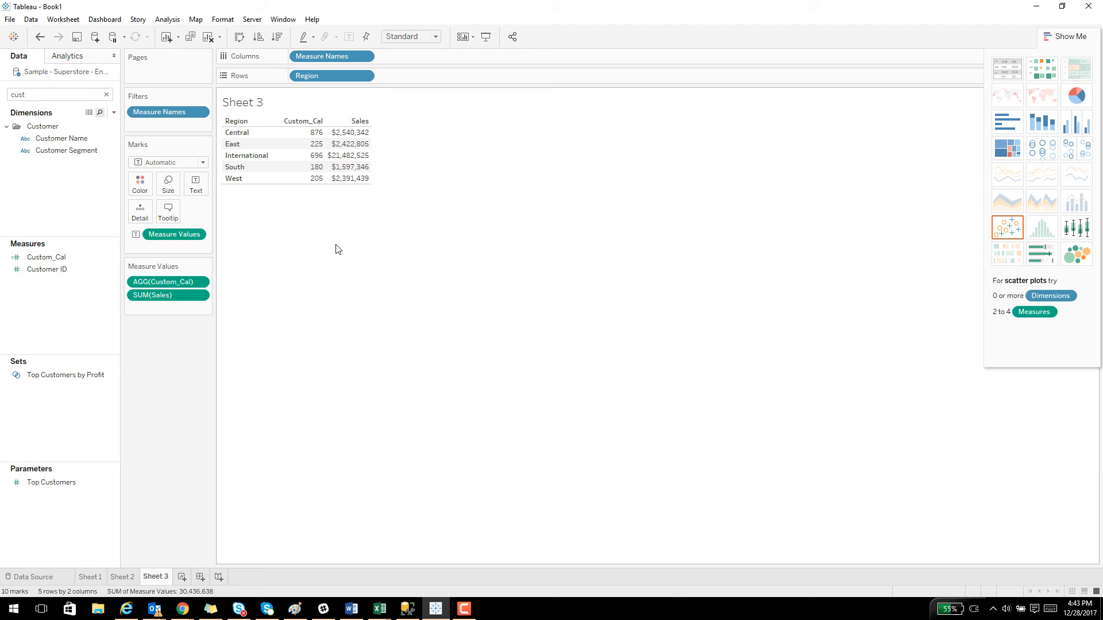
# Create a new calculated field named LEN_ALPHA.
pyautogui.rightClick(84, 310)
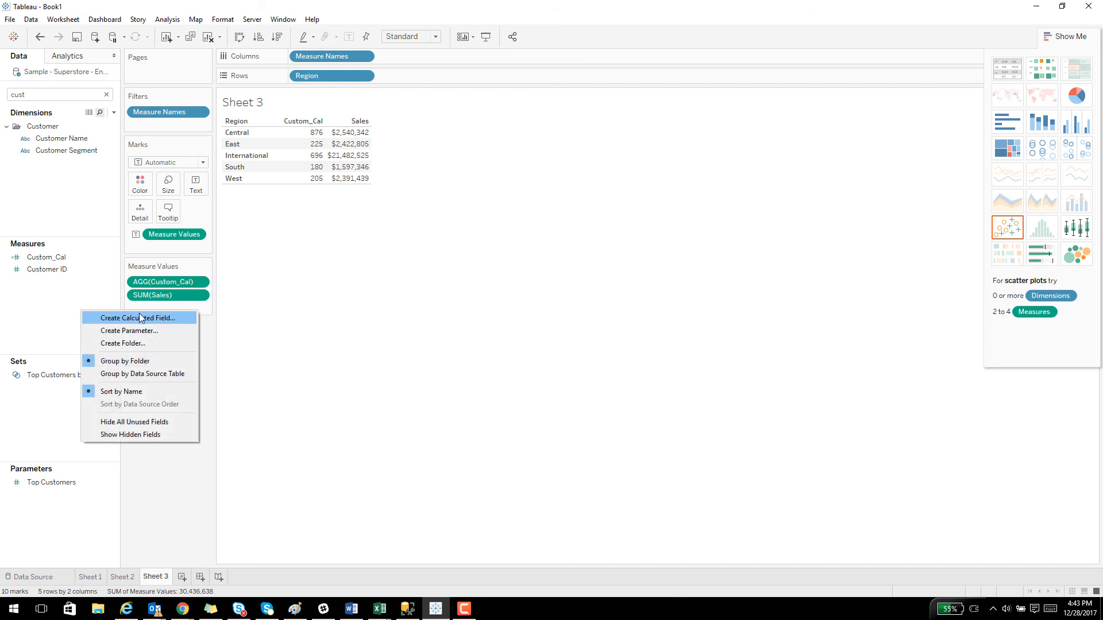
pyautogui.click(141, 318)
pyautogui.write('LEN')
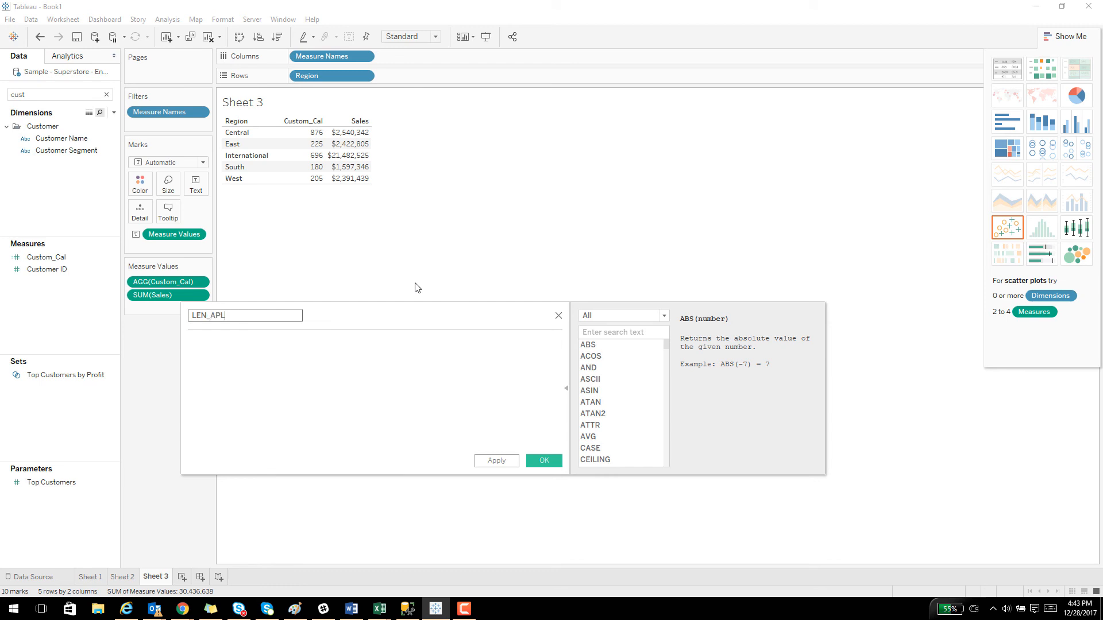
pyautogui.write('_APL')
pyautogui.press('BackSpace')
pyautogui.press('BackSpace')
pyautogui.write('LA')
pyautogui.press('BackSpace')
pyautogui.press('BackSpace')
pyautogui.write('PHA')
# Enter LEN([Region]) as the LEN_ALPHA formula and save the calculated field.
pyautogui.click(399, 407)
pyautogui.write('L')
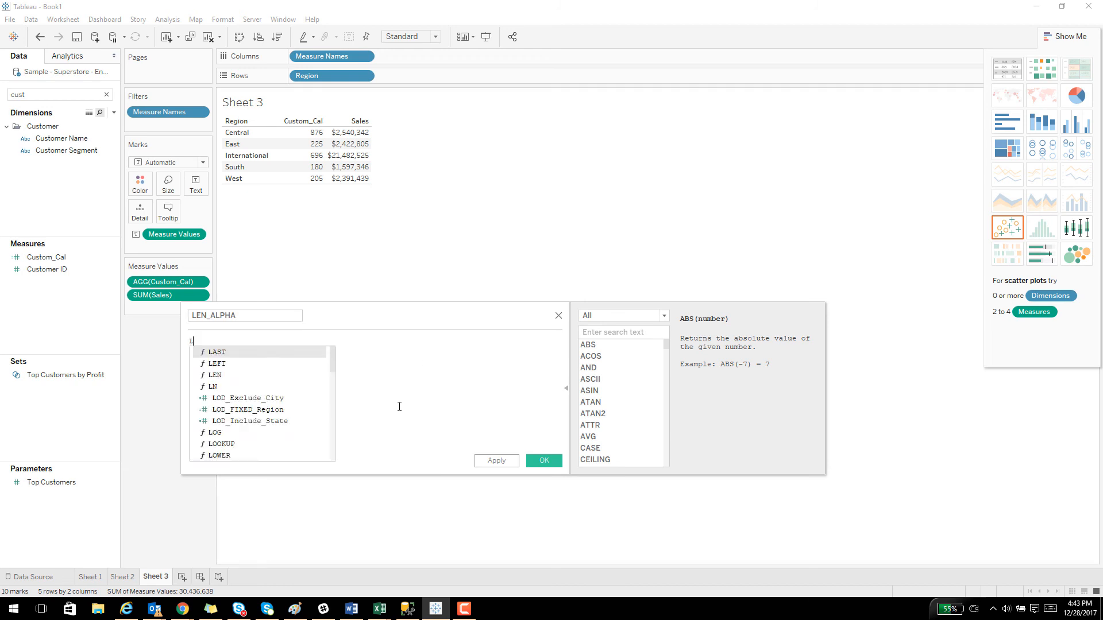
pyautogui.write('EN(')
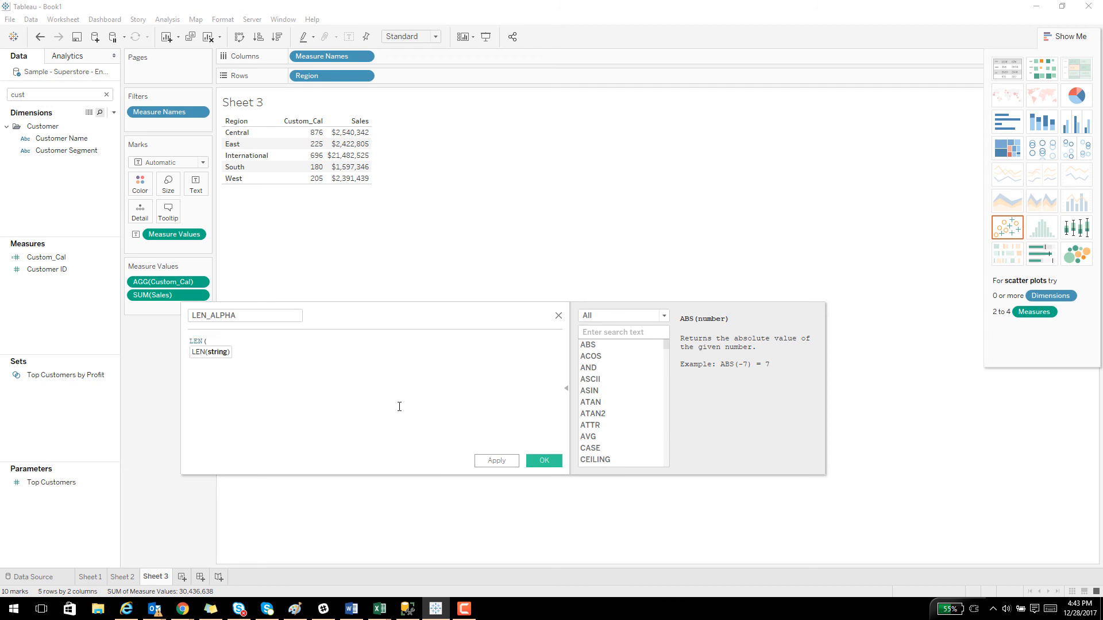
pyautogui.write('[Region]')
pyautogui.press('Return')
pyautogui.write(')')
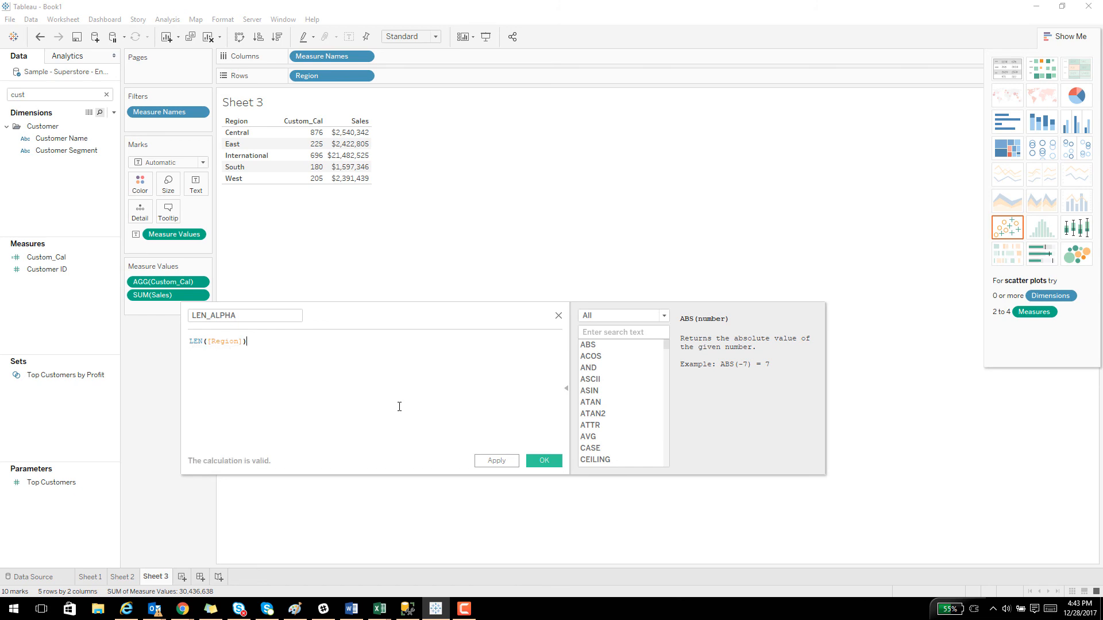
pyautogui.click(544, 460)
# Search the fields for "Len" and add the LEN_ALPHA measure to the table.
pyautogui.doubleClick(33, 93)
pyautogui.press('BackSpace')
pyautogui.write('Len')
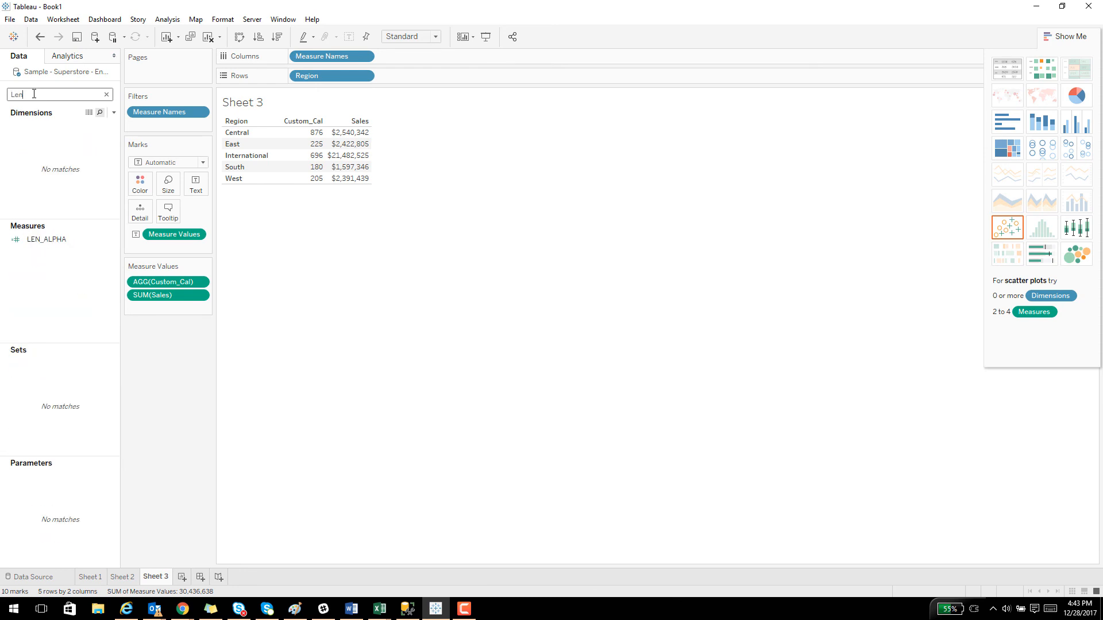
pyautogui.click(95, 239)
pyautogui.moveTo(95, 239); pyautogui.dragTo(357, 153)
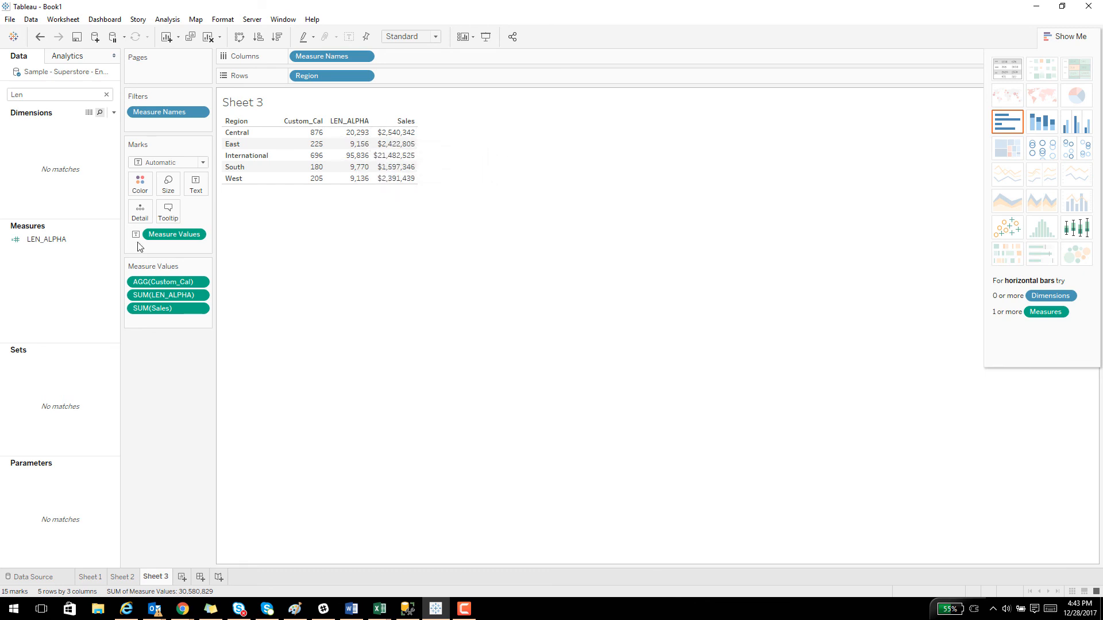
# Change the aggregation of LEN_ALPHA in the table to Count (Distinct).
pyautogui.click(201, 296)
pyautogui.moveTo(217, 394)
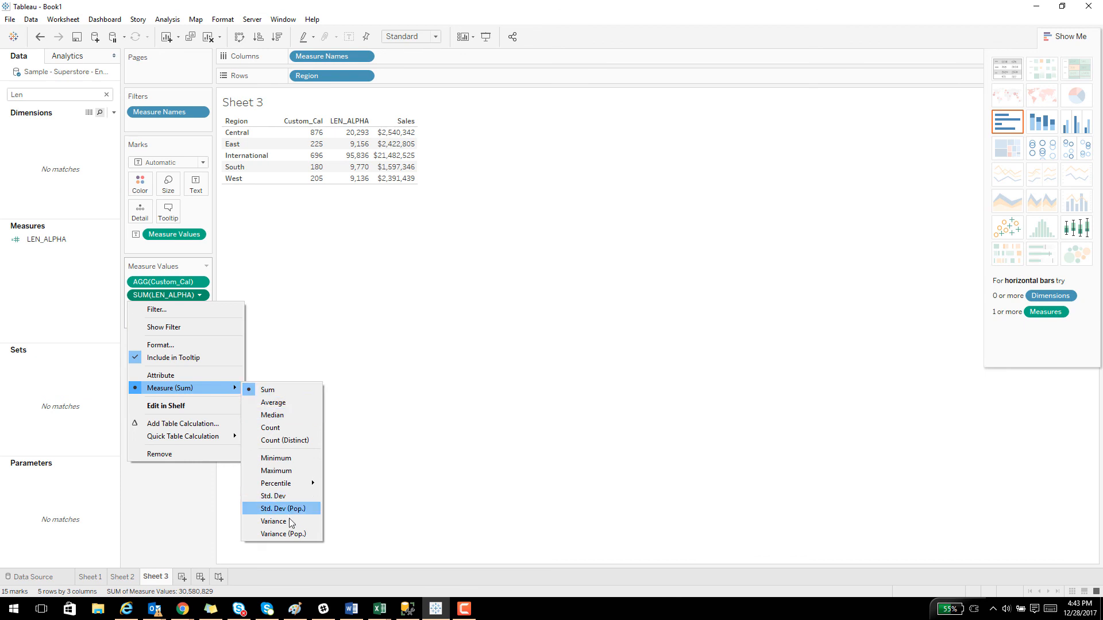
pyautogui.click(281, 440)
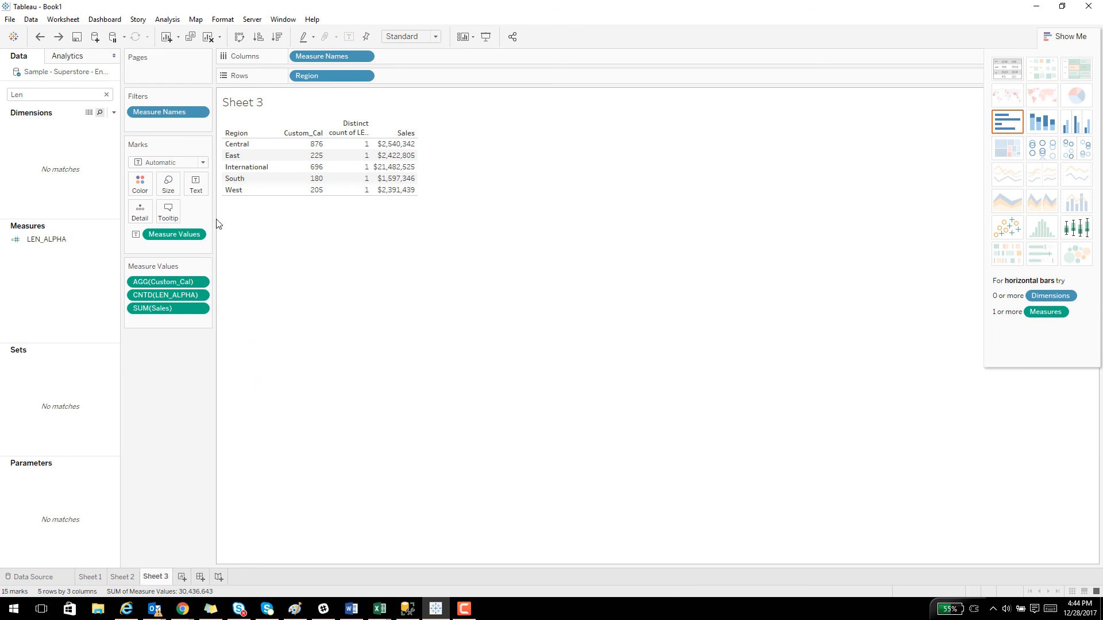
# Convert LEN_ALPHA to a dimension and add it to the rows after Region, clearing the field search.
pyautogui.moveTo(46, 244); pyautogui.dragTo(54, 167)
pyautogui.moveTo(44, 126); pyautogui.dragTo(277, 164)
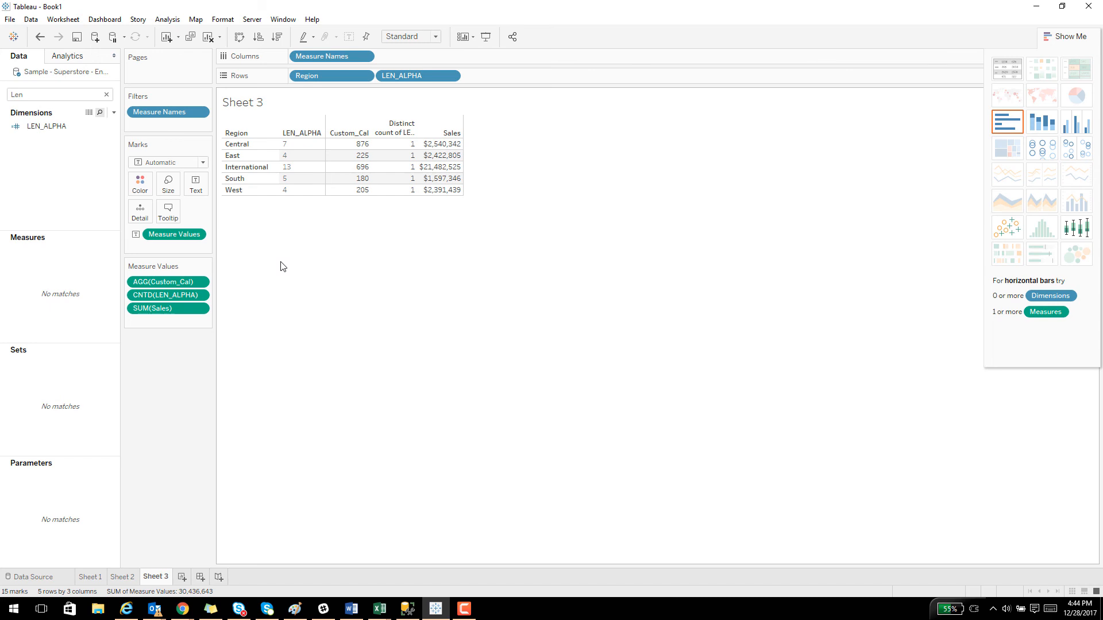
pyautogui.click(107, 94)
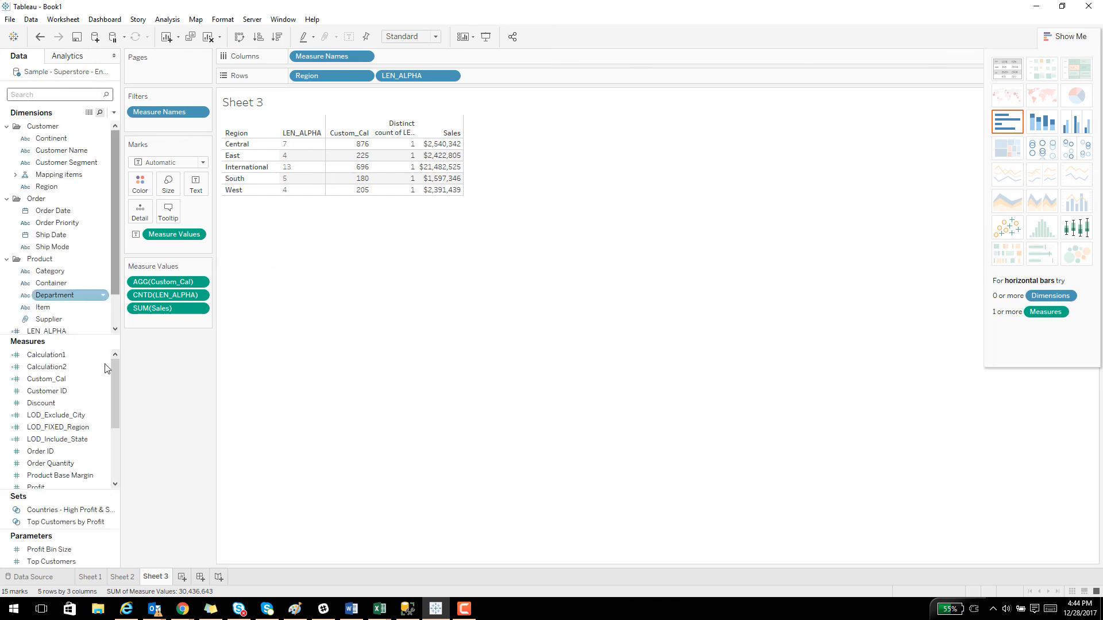
# Open a blank calculated field, filter its function list to Number, view the ASIN description and close the editor without saving.
pyautogui.moveTo(82, 332); pyautogui.dragTo(75, 236)
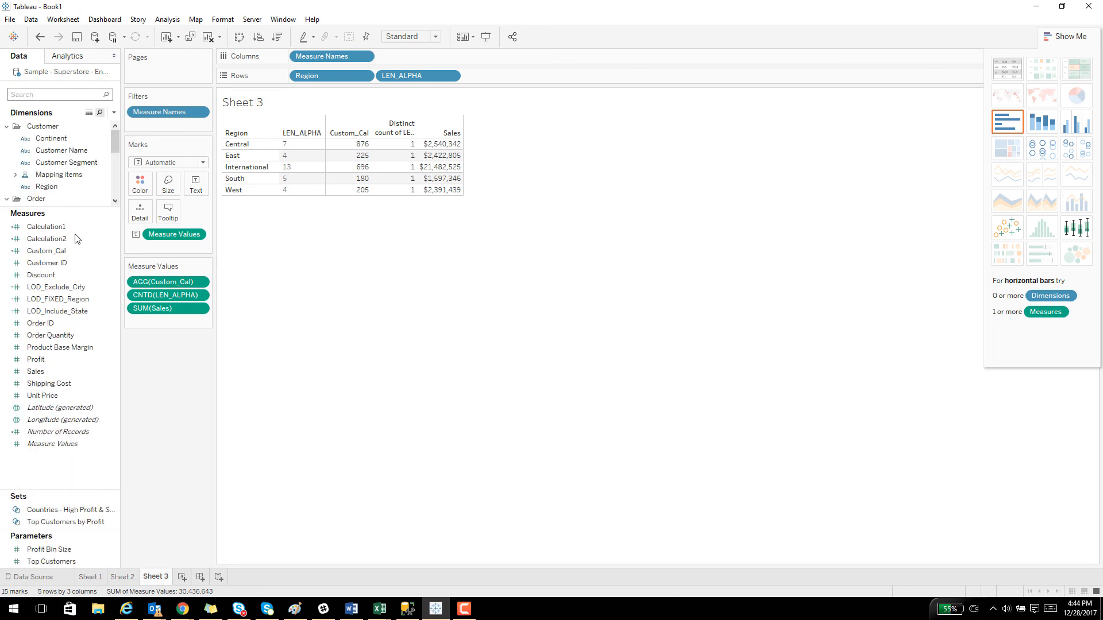
pyautogui.rightClick(79, 474)
pyautogui.click(112, 481)
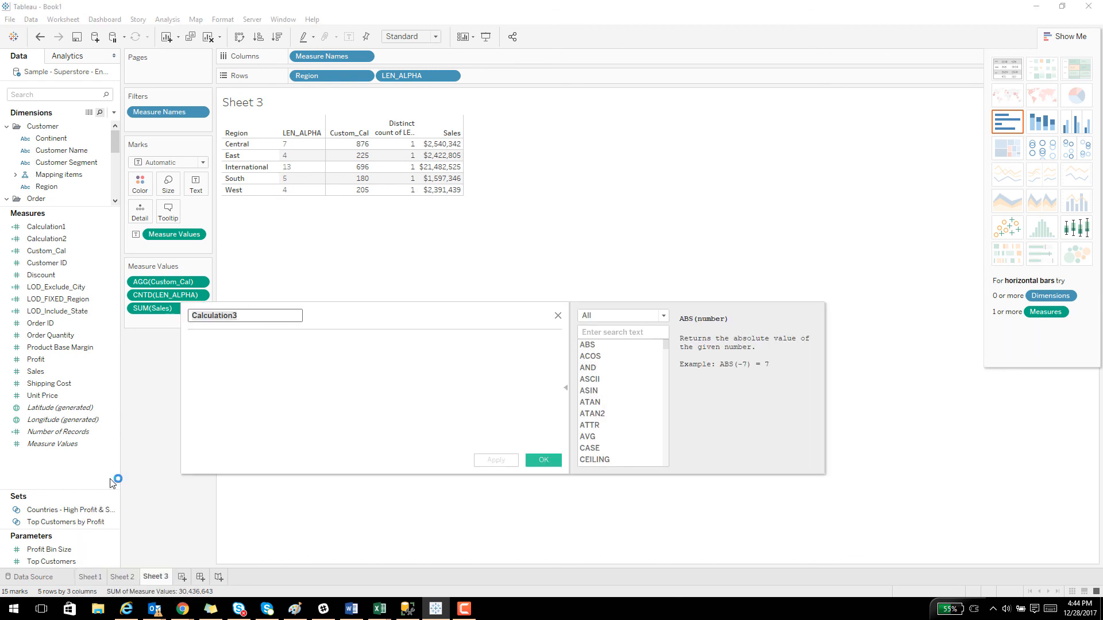
pyautogui.click(637, 320)
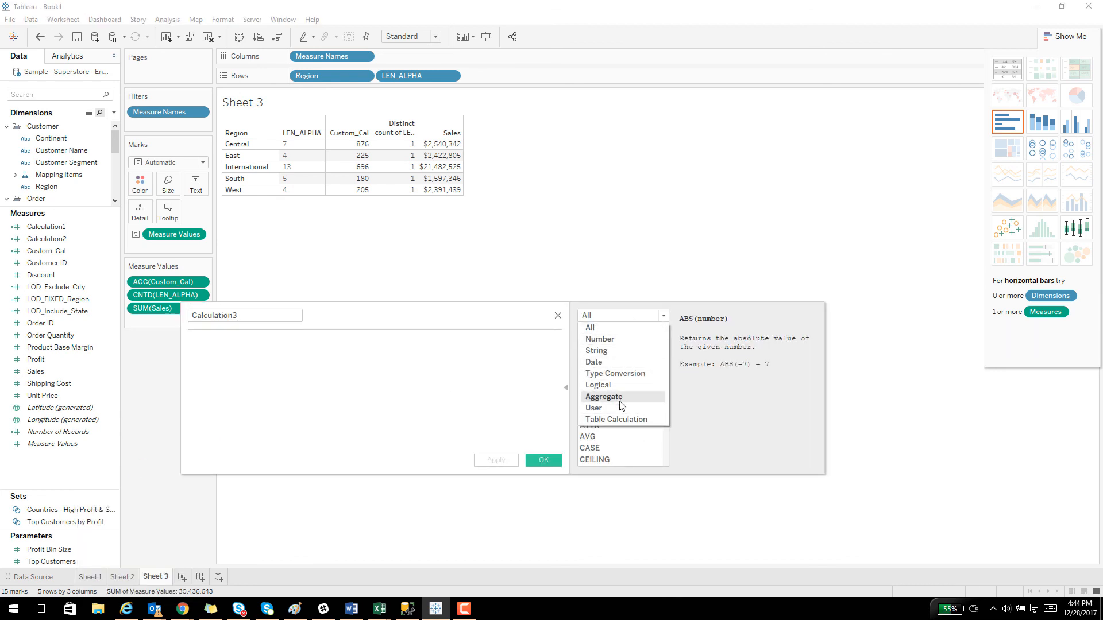
pyautogui.click(608, 340)
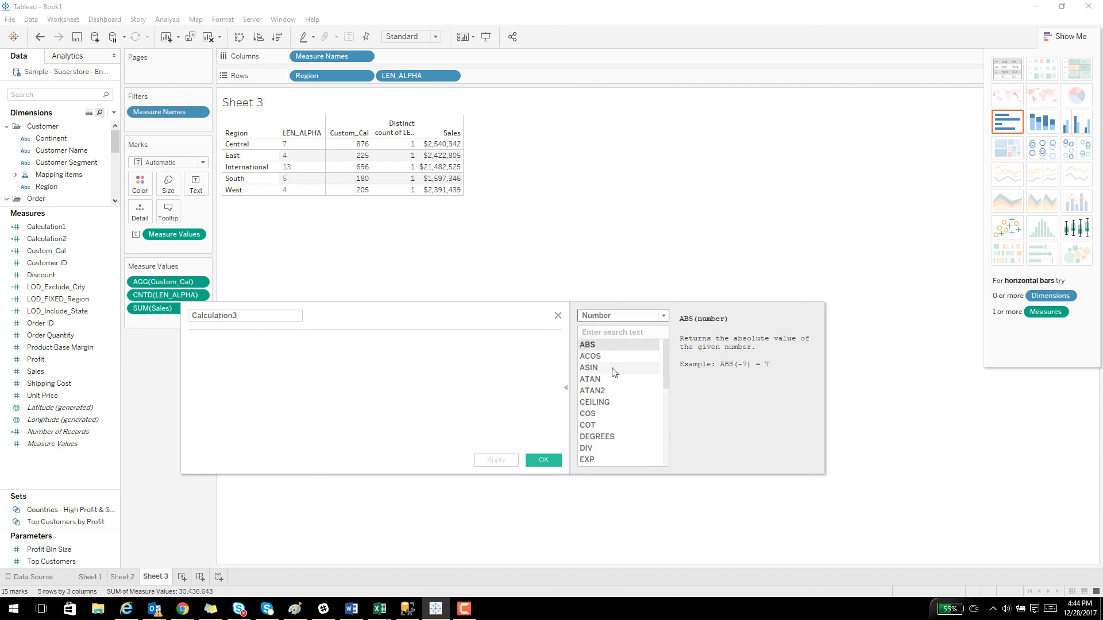
pyautogui.click(609, 368)
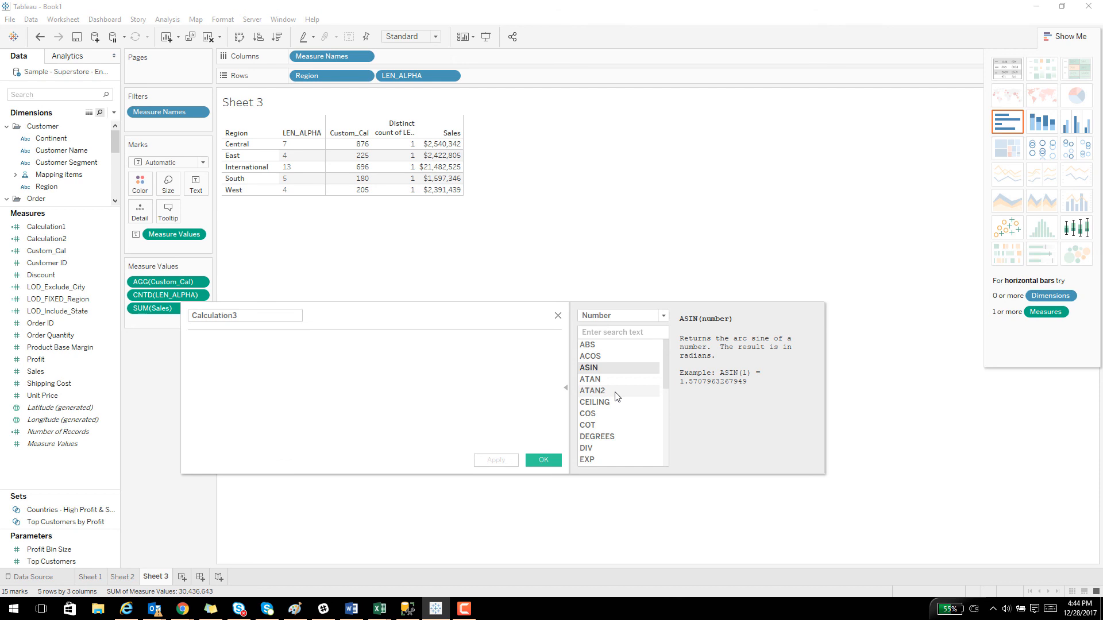
pyautogui.click(557, 315)
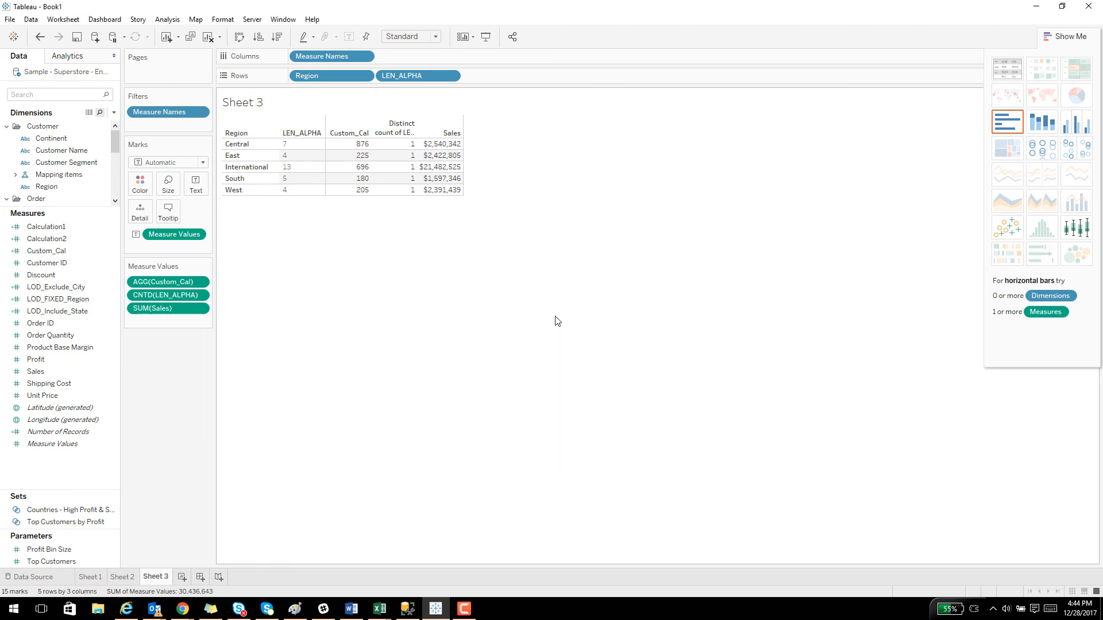
pyautogui.click(332, 77)
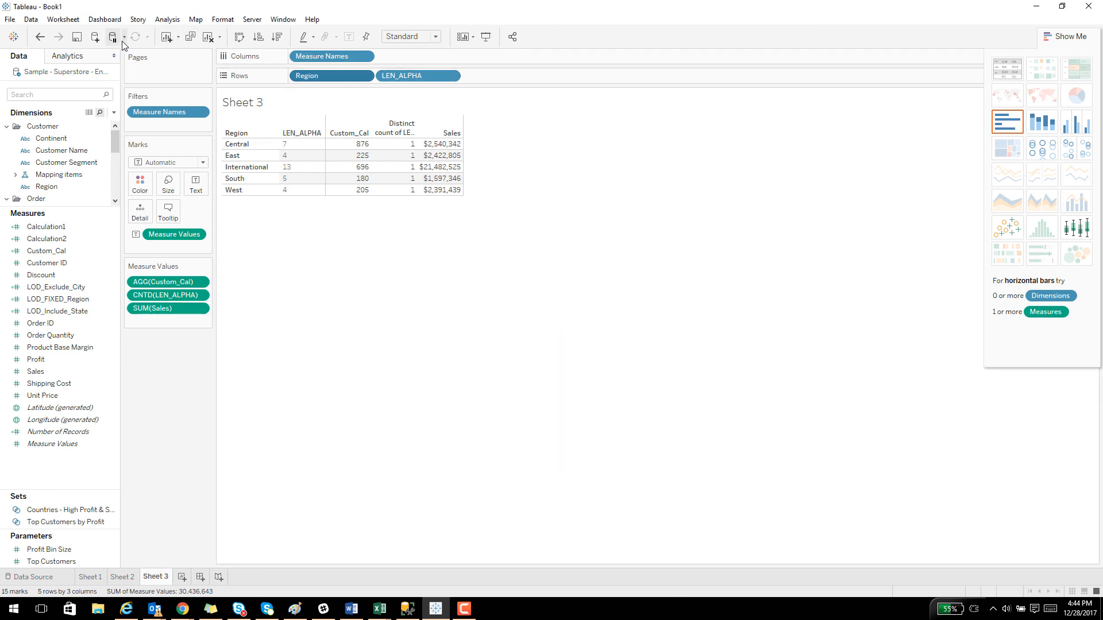
# Add a new worksheet and place the Customer Name dimension on its rows.
pyautogui.click(181, 577)
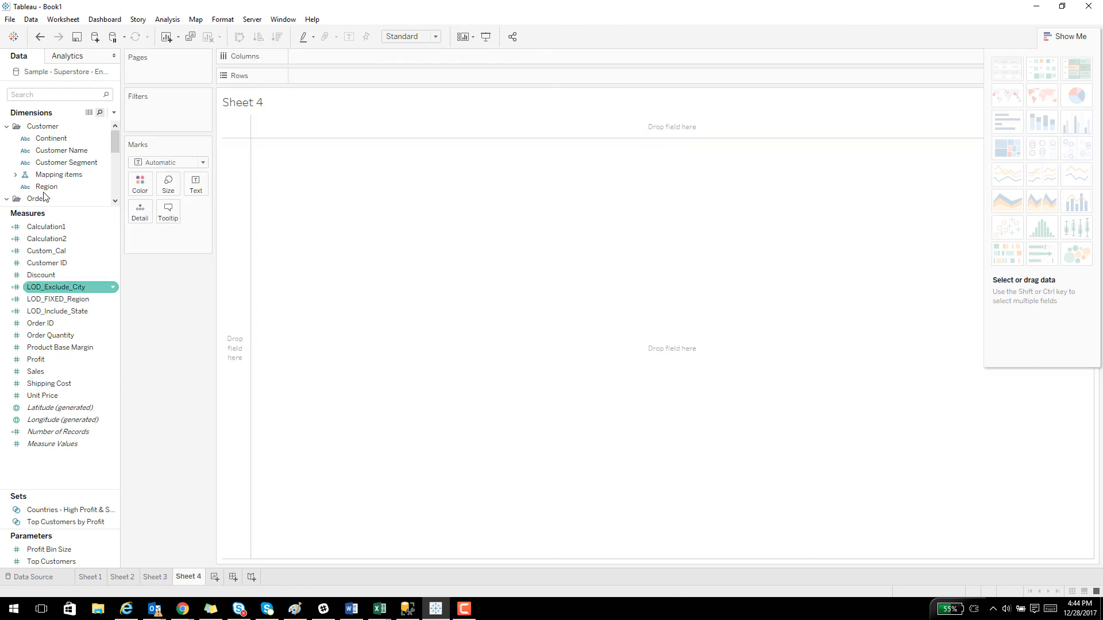
pyautogui.moveTo(79, 215); pyautogui.dragTo(79, 339)
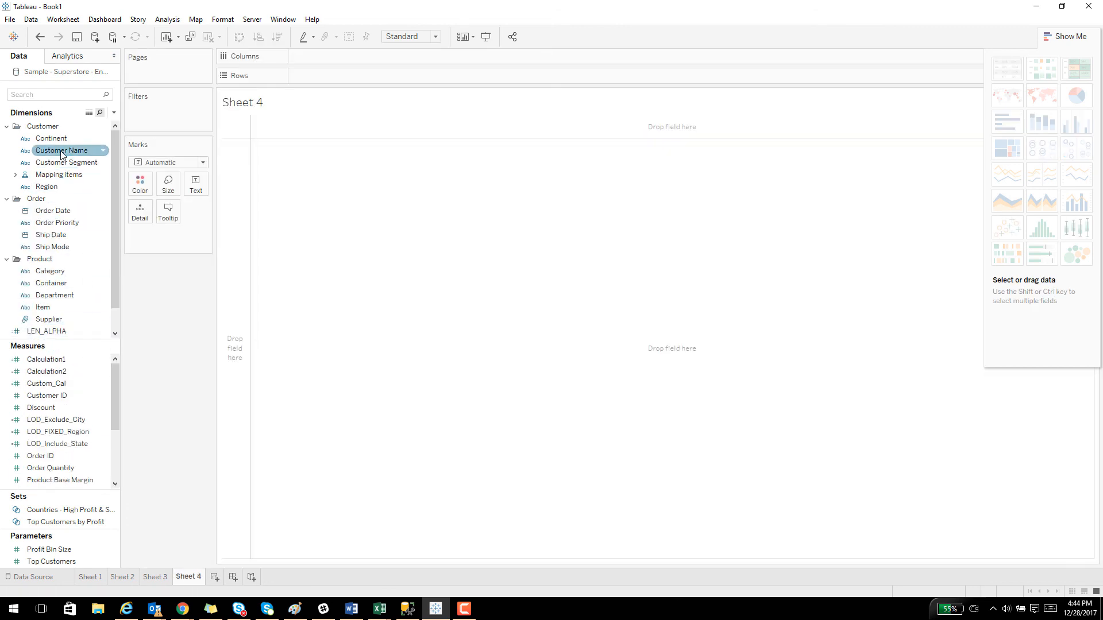
pyautogui.moveTo(62, 151); pyautogui.dragTo(233, 181)
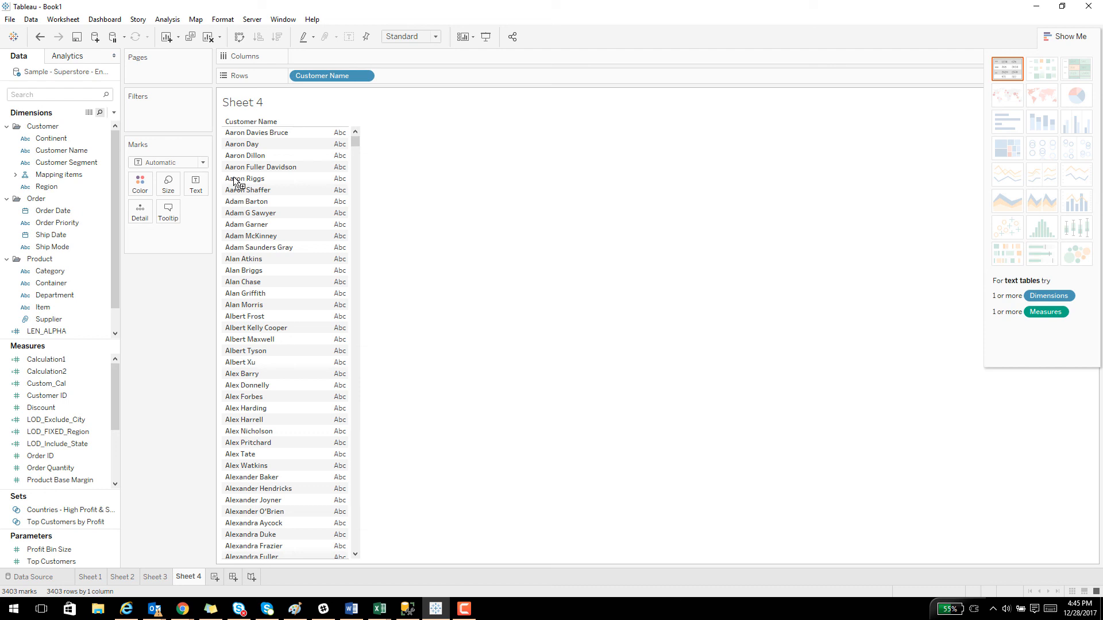
# Create a custom split of the Customer Name dimension using the hyphen "-" as separator and splitting off all columns.
pyautogui.rightClick(85, 151)
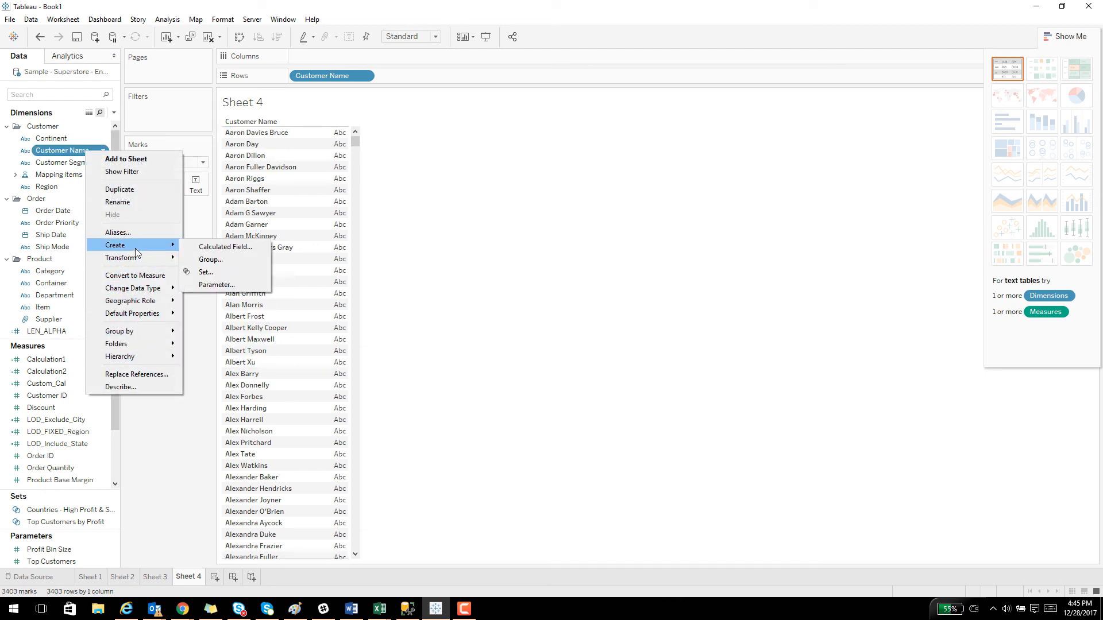
pyautogui.moveTo(166, 262)
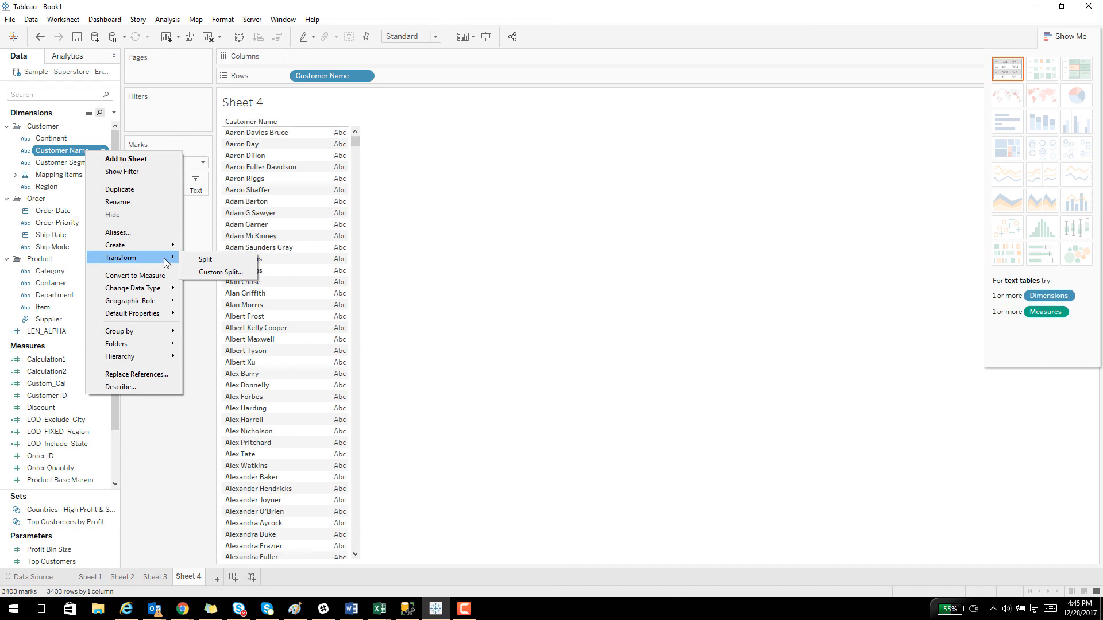
pyautogui.click(212, 275)
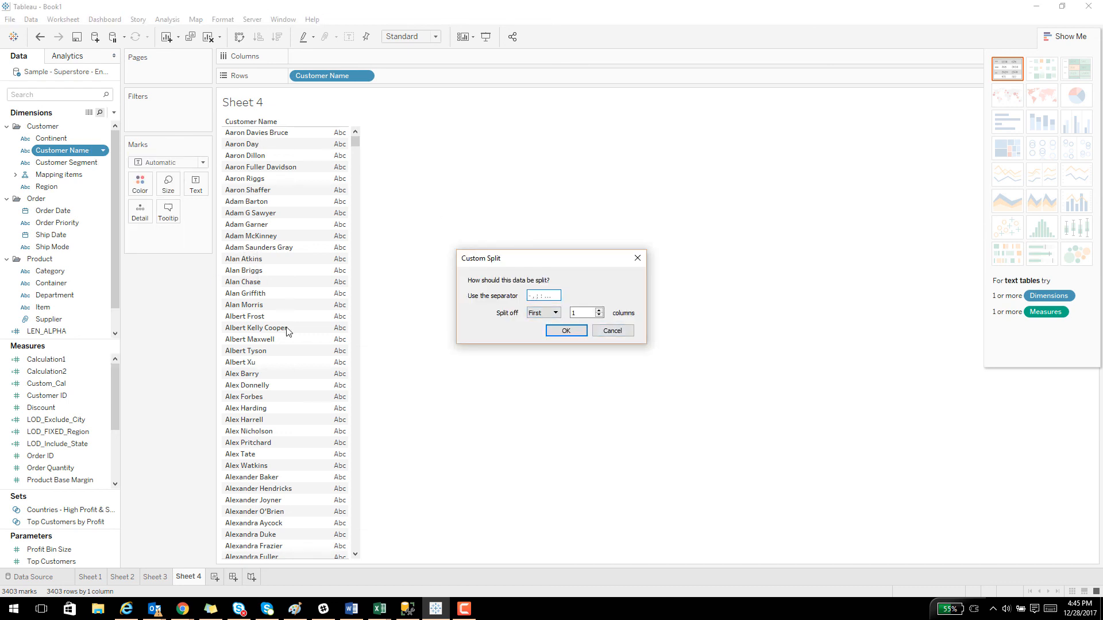
pyautogui.write('-')
pyautogui.click(551, 313)
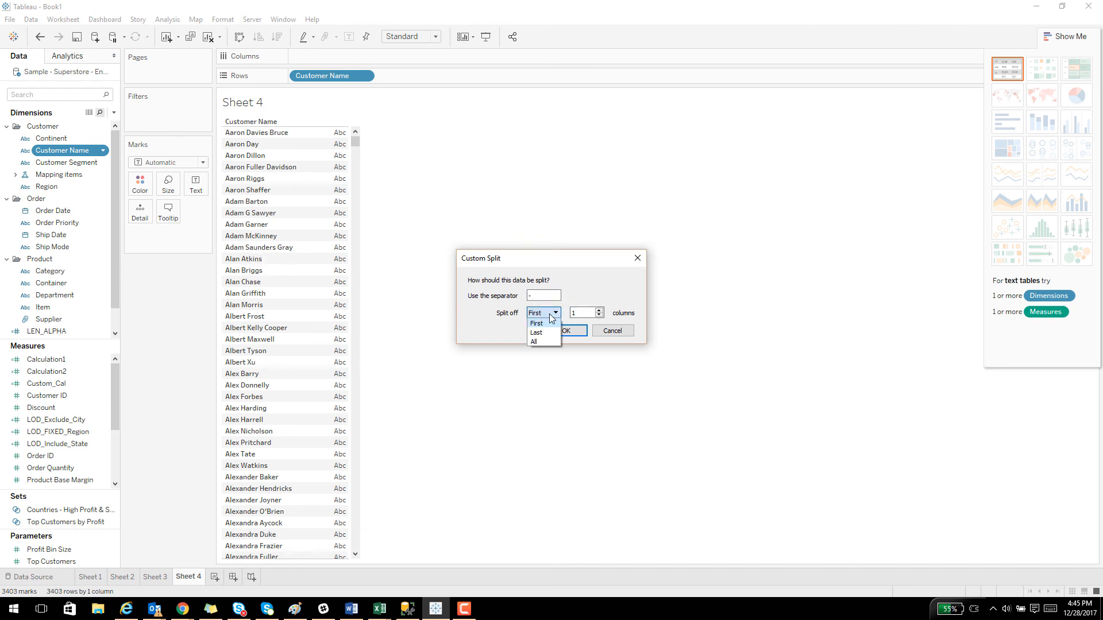
pyautogui.click(550, 314)
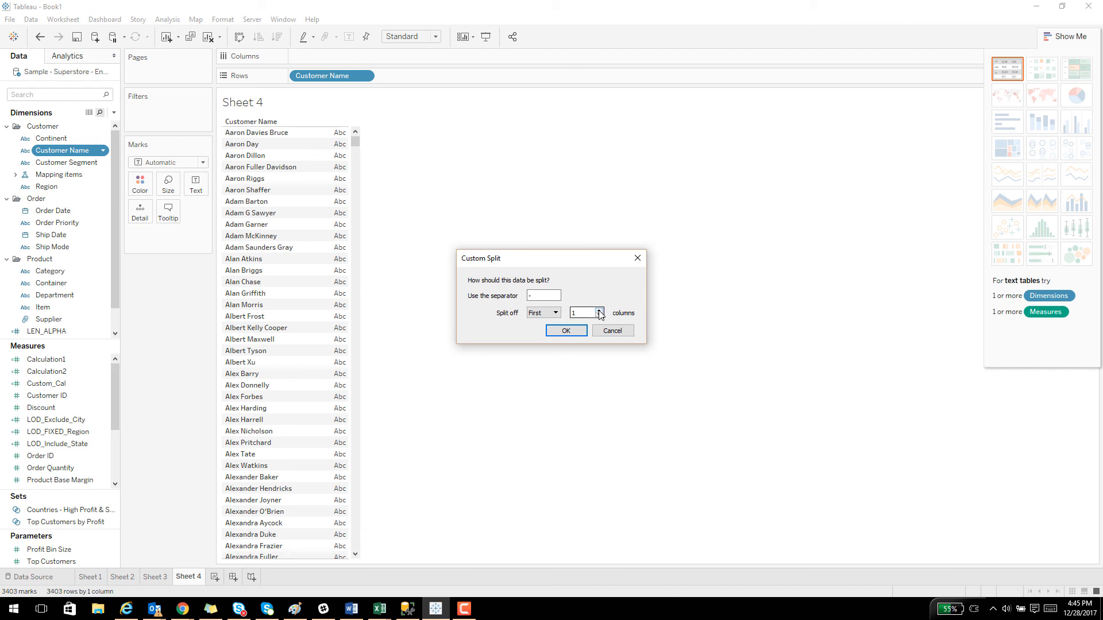
pyautogui.click(599, 311)
pyautogui.click(550, 313)
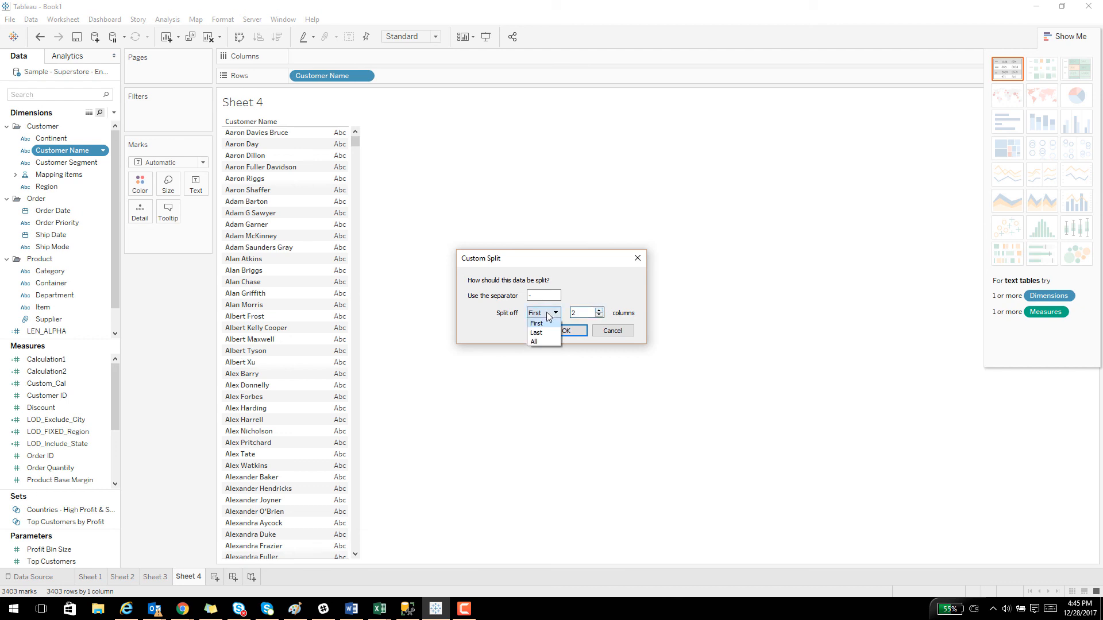
pyautogui.click(535, 343)
pyautogui.click(562, 331)
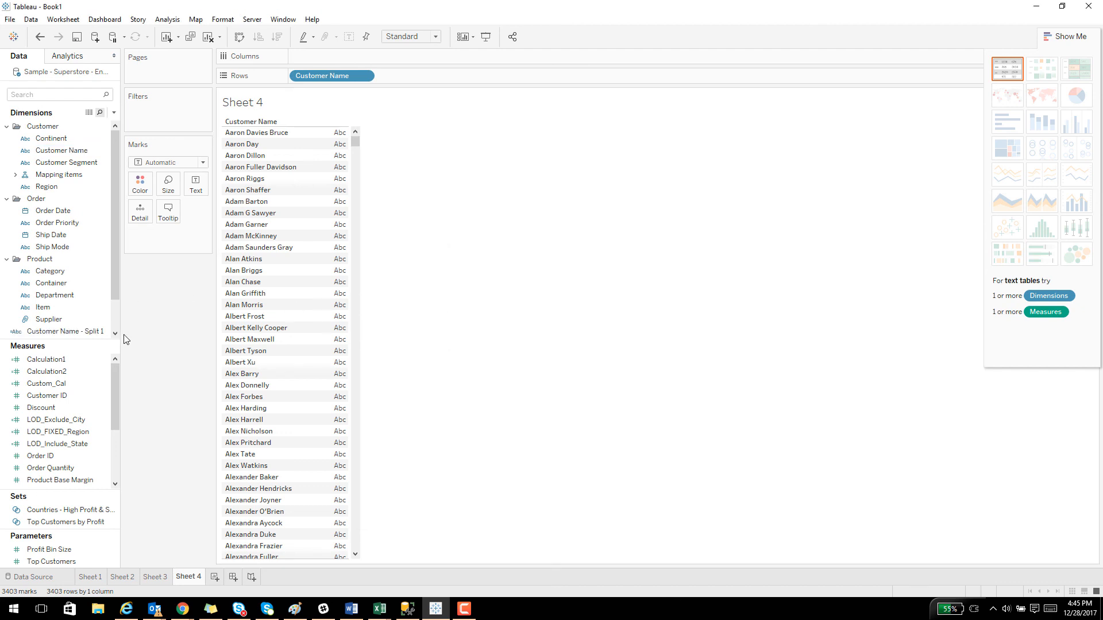
# Try the Customer Name - Split 1 field on the rows beside Customer Name and undo the addition.
pyautogui.scroll(-1, 87, 313)
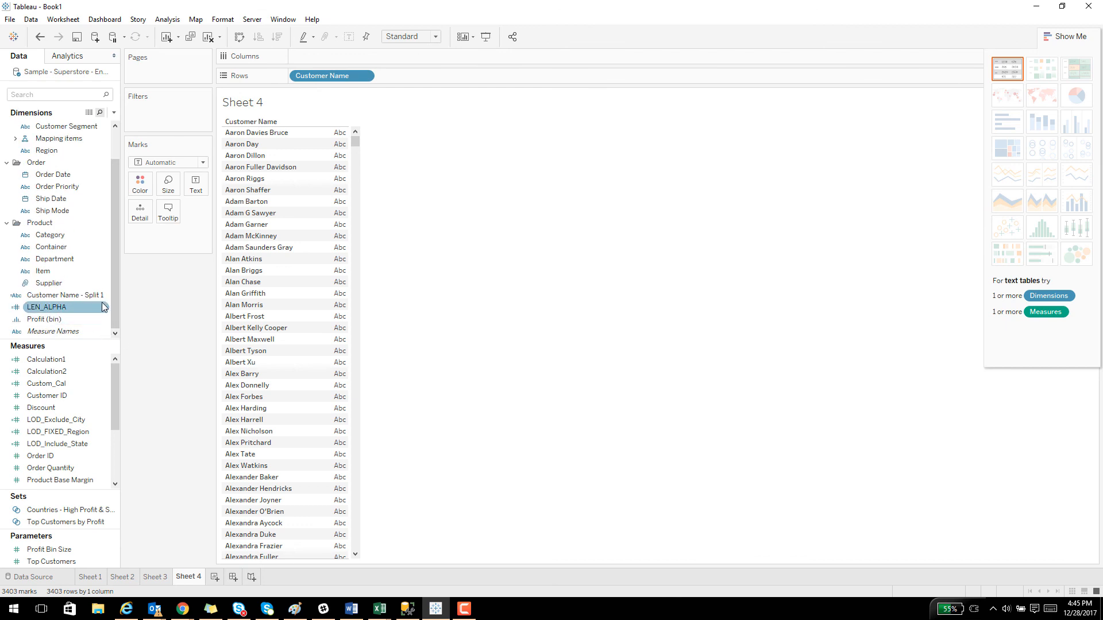
pyautogui.moveTo(66, 300); pyautogui.dragTo(328, 201)
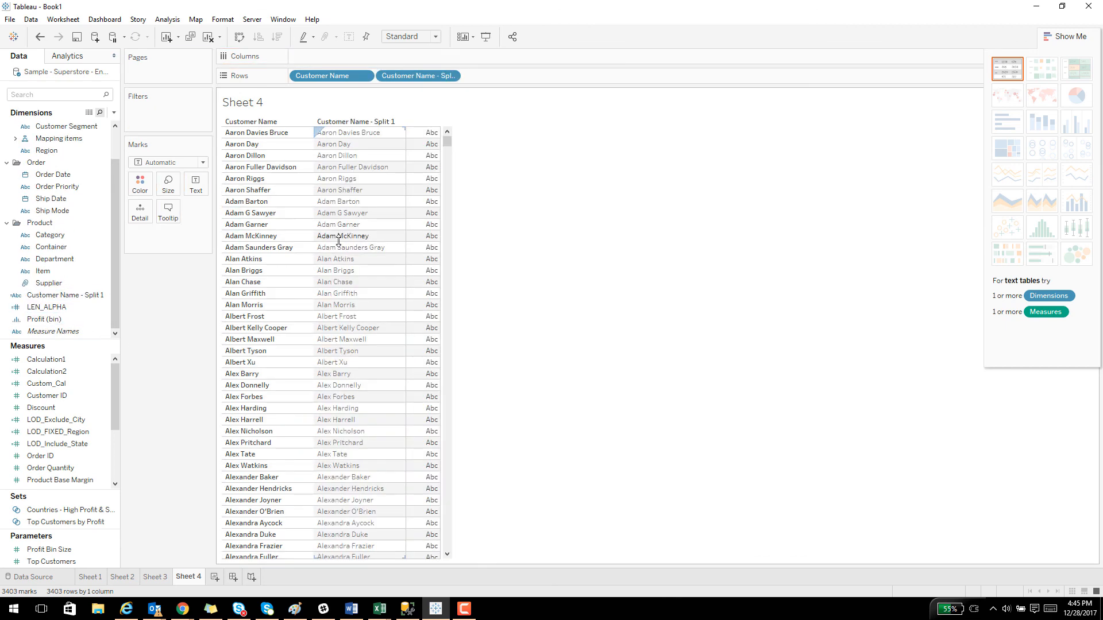
pyautogui.hotkey('ctrl', 'z')
# Create another custom split of Customer Name, using a space as separator and splitting off all columns.
pyautogui.scroll(1, 95, 239)
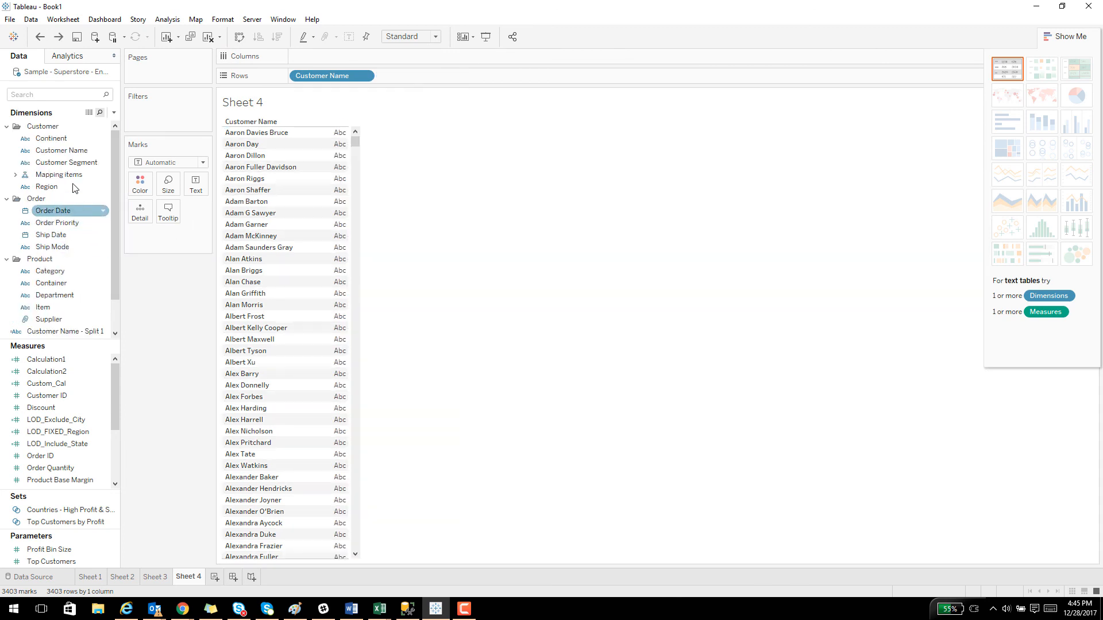
pyautogui.rightClick(55, 149)
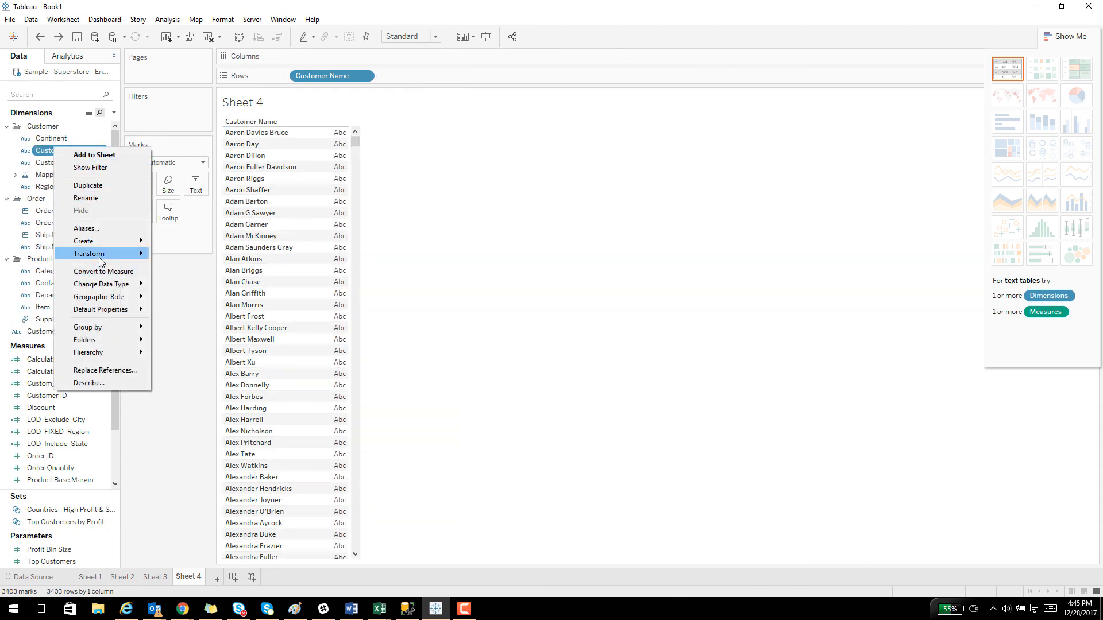
pyautogui.moveTo(106, 254)
pyautogui.click(185, 268)
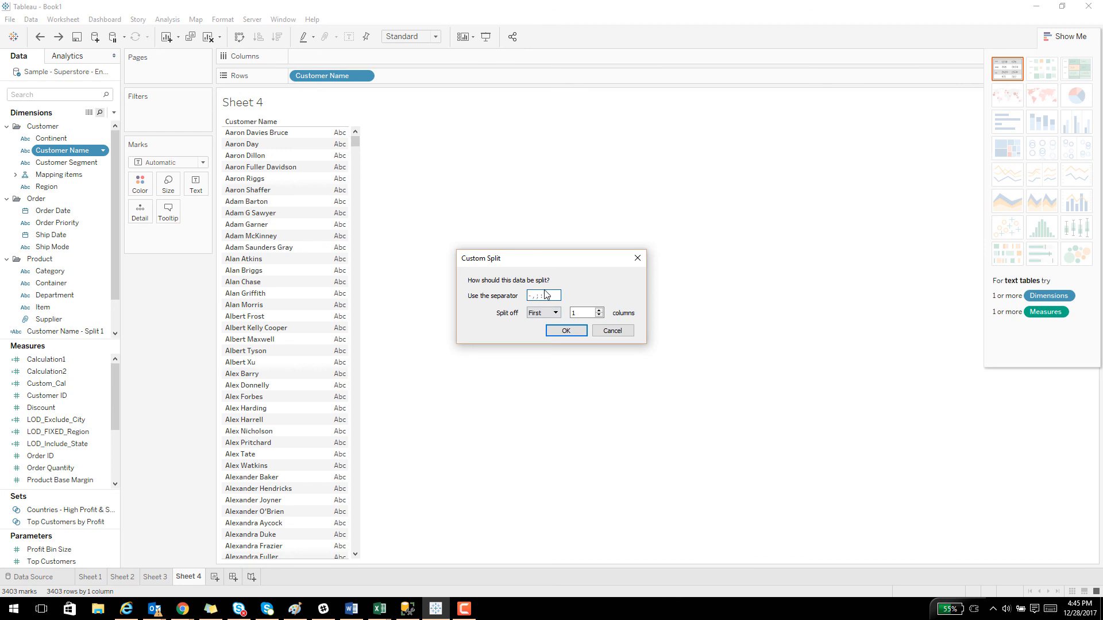
pyautogui.click(545, 295)
pyautogui.click(549, 313)
pyautogui.click(539, 346)
pyautogui.click(565, 331)
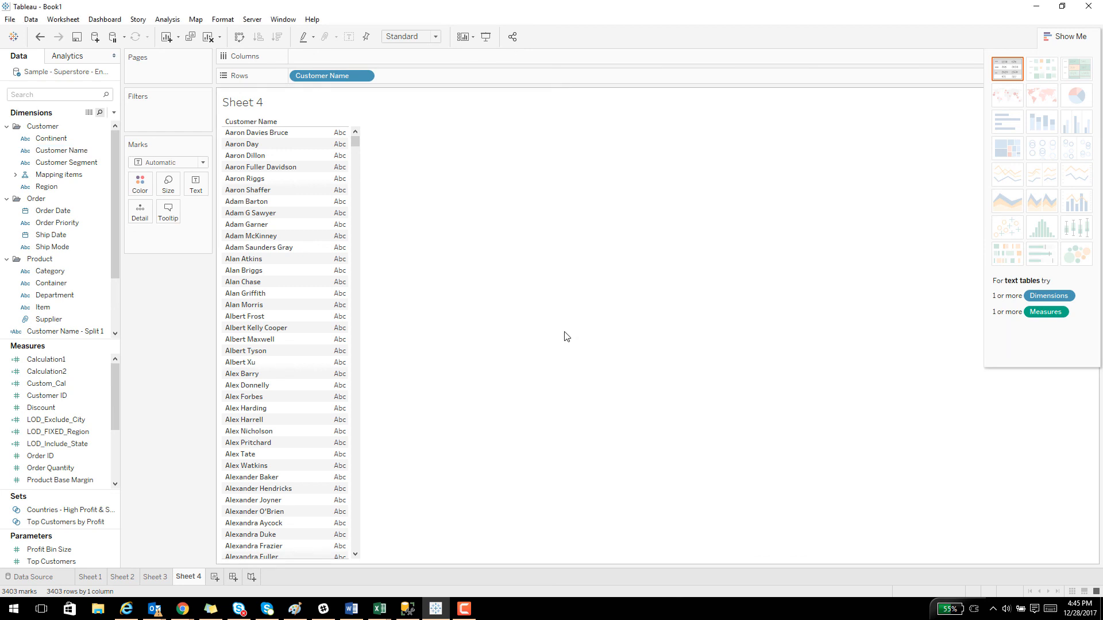
# Add the Customer Name - Split 1, Split 2, Split 3 and Split 4 fields to the rows in order after Customer Name.
pyautogui.moveTo(63, 259); pyautogui.dragTo(315, 250)
pyautogui.moveTo(58, 270); pyautogui.dragTo(409, 239)
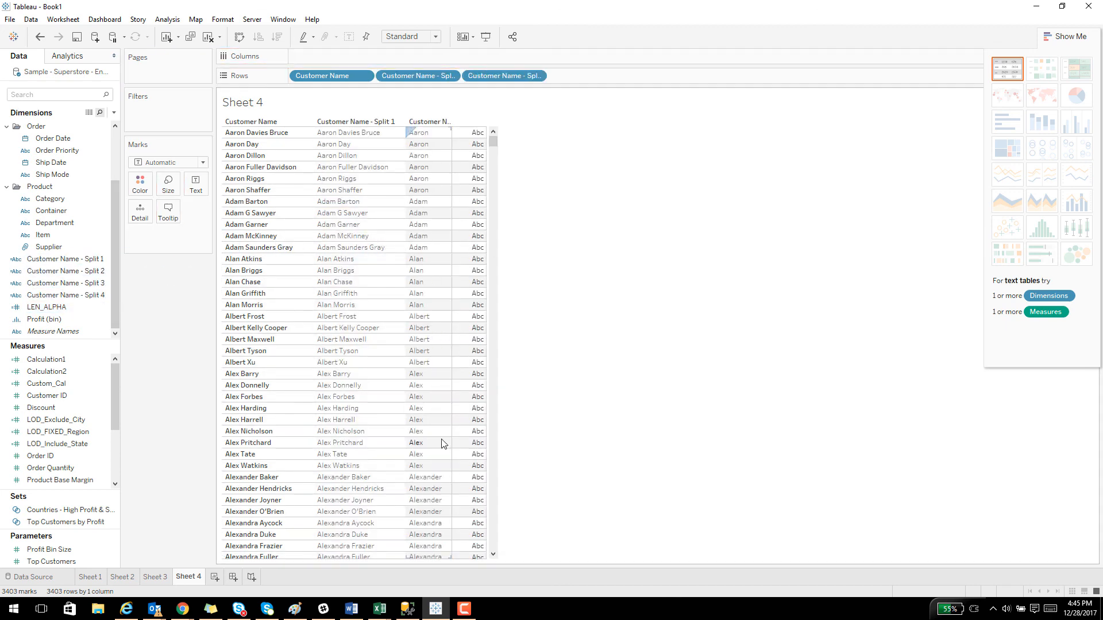
pyautogui.moveTo(85, 291); pyautogui.dragTo(458, 213)
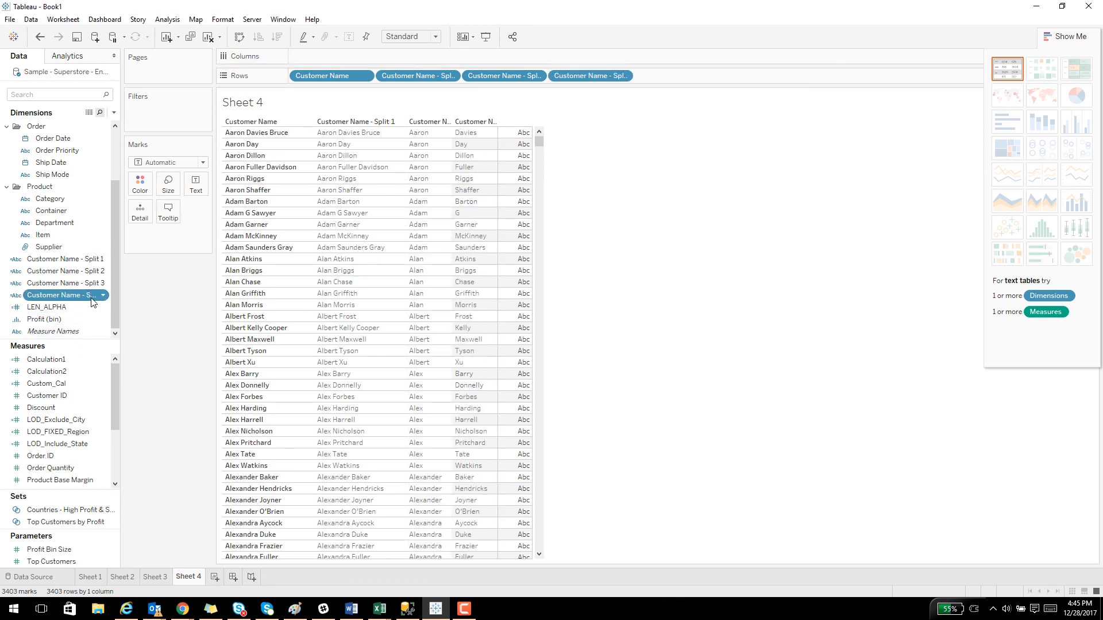
pyautogui.moveTo(58, 295); pyautogui.dragTo(498, 291)
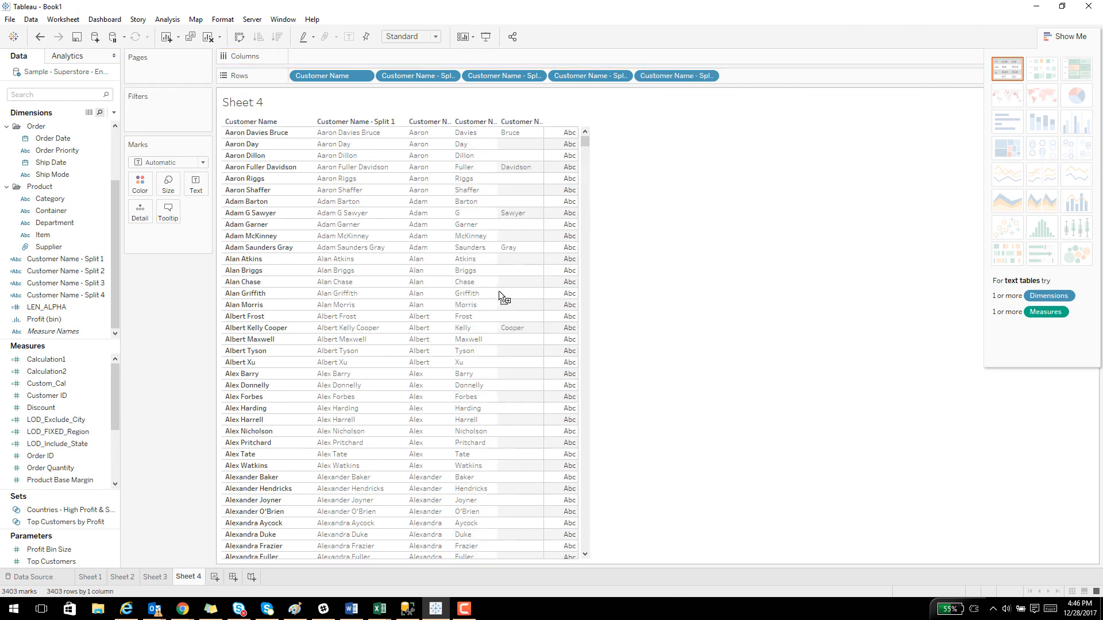